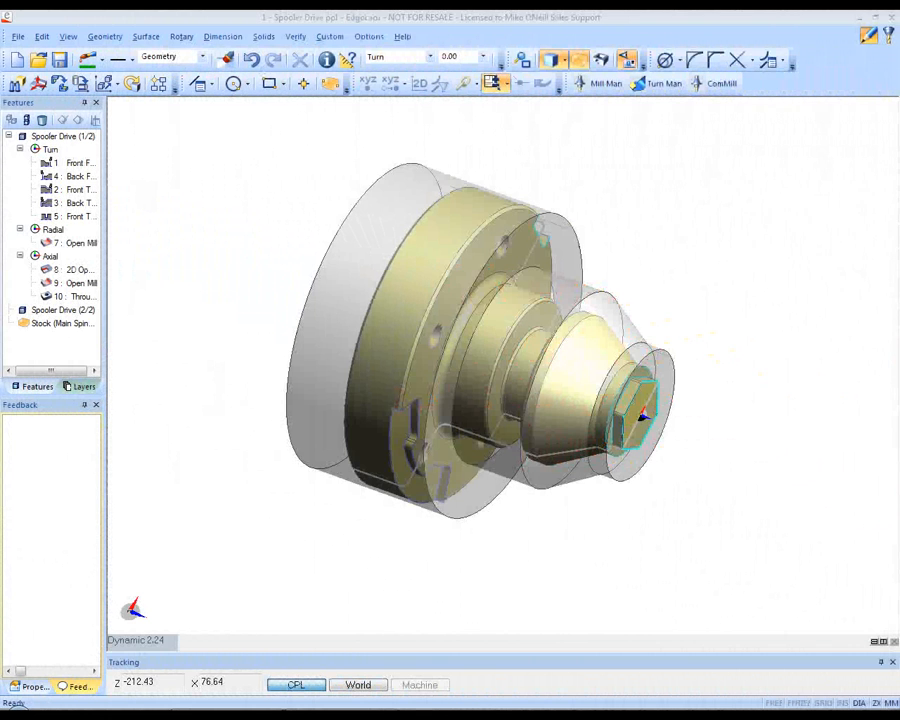
Widen the Features pane to show full feature names, and turn off the shaded stock around the part
mouse_move(480, 340)
middle_mouse_down()
mouse_move(480, 430)
mouse_move(474, 342)
middle_mouse_up()
left_click_drag(104, 300, 172, 300)
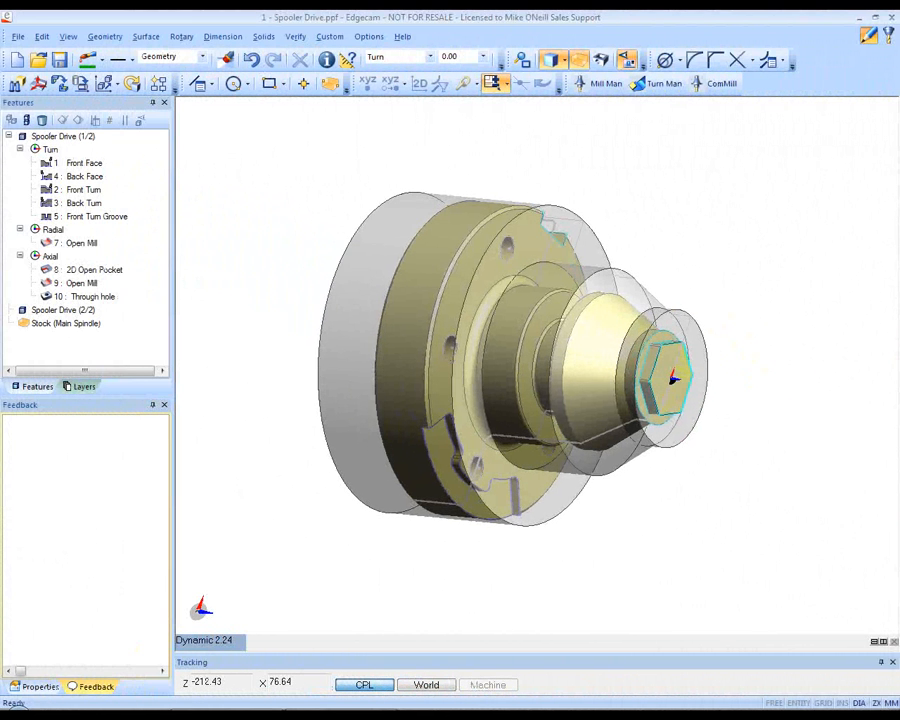
left_click(578, 60)
left_click(578, 60)
left_click(578, 60)
middle_click_drag(540, 360, 545, 390)
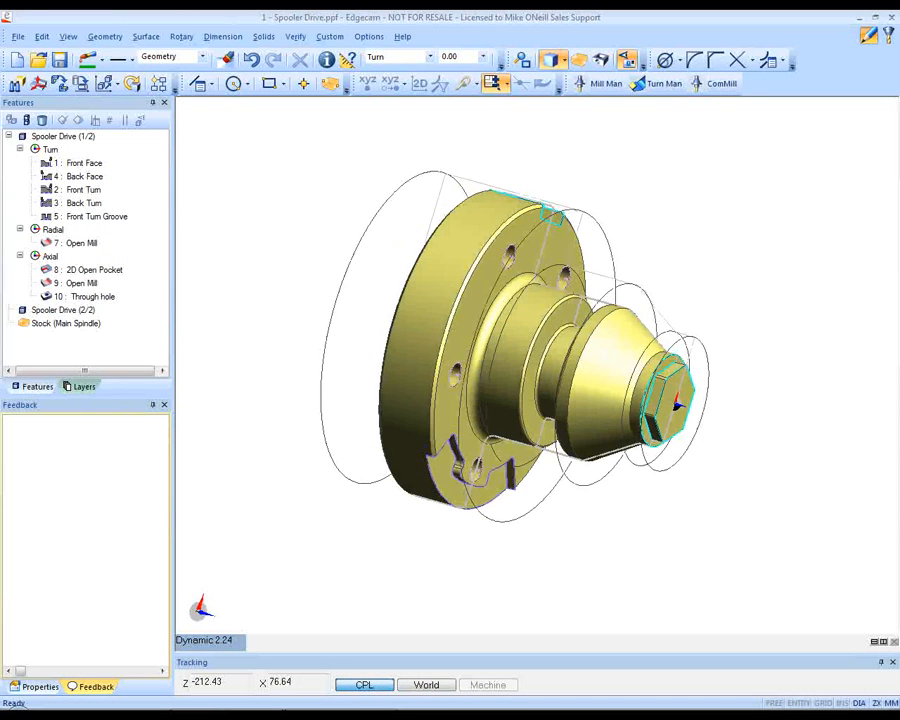
Examine the turn features from Front Face to Front Turn Groove on the model, and look at the Feature Finder options
left_click(84, 163)
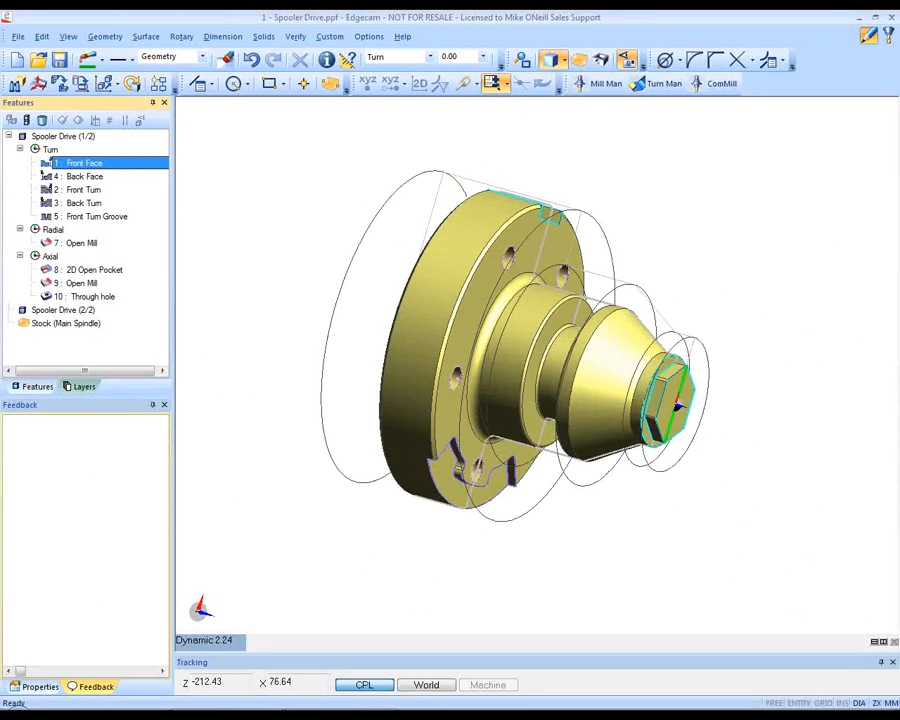
left_click(84, 176)
left_click(84, 189)
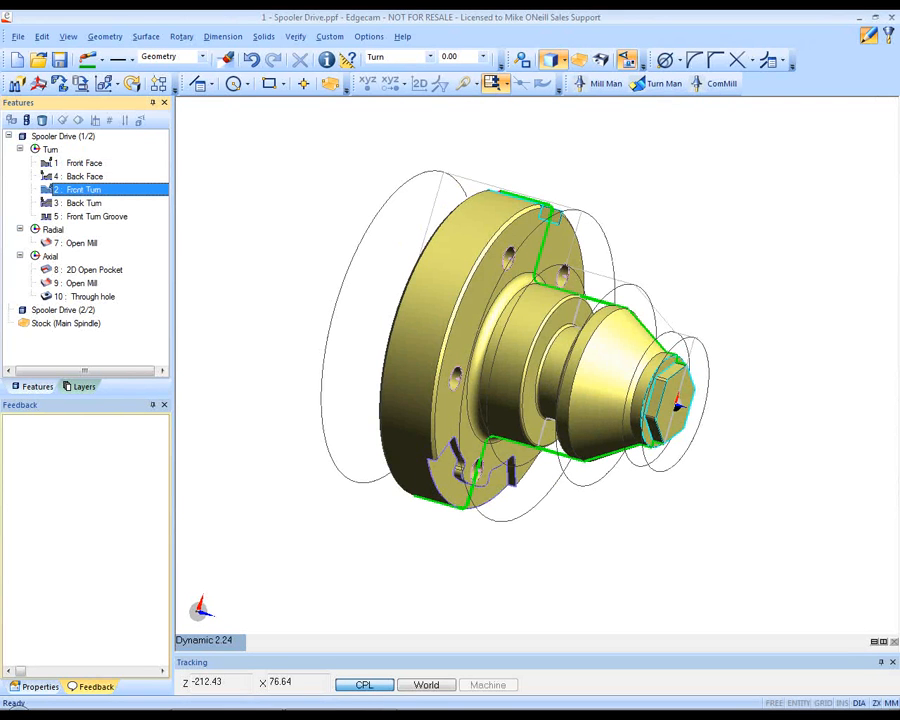
left_click(84, 203)
left_click(90, 216)
left_click(16, 84)
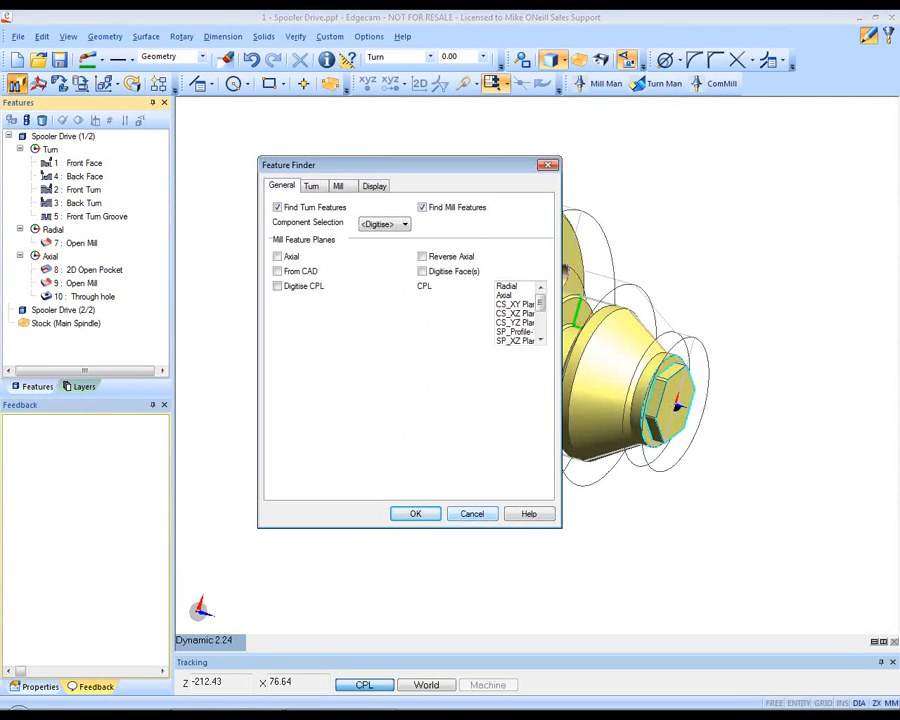
left_click(472, 513)
Start a new turning machining sequence using the mazak nexus sqt 250 m.tcp machine tool
left_click(888, 36)
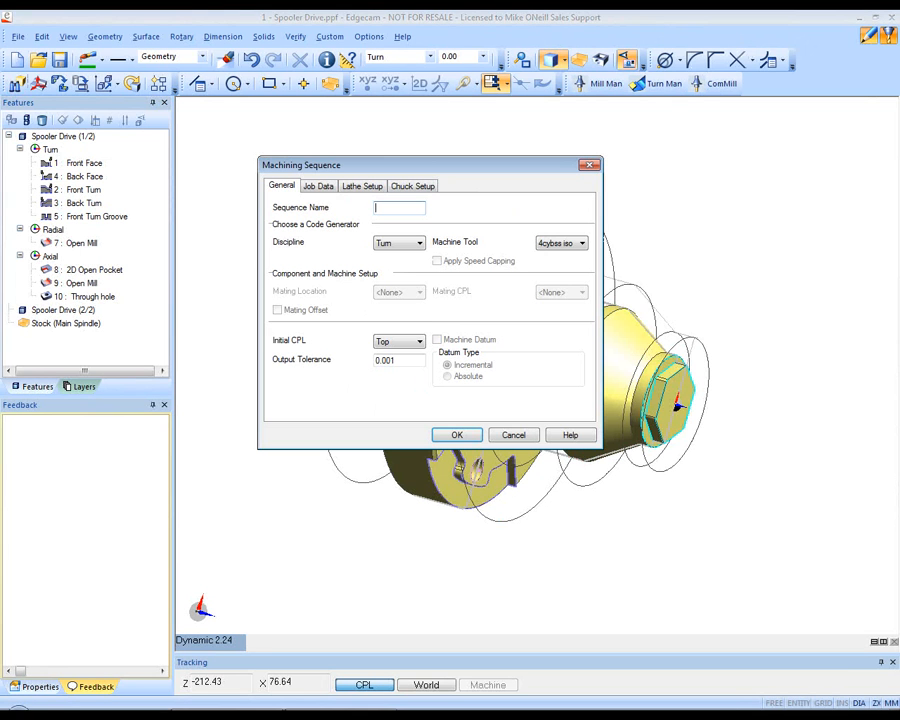
left_click(562, 243)
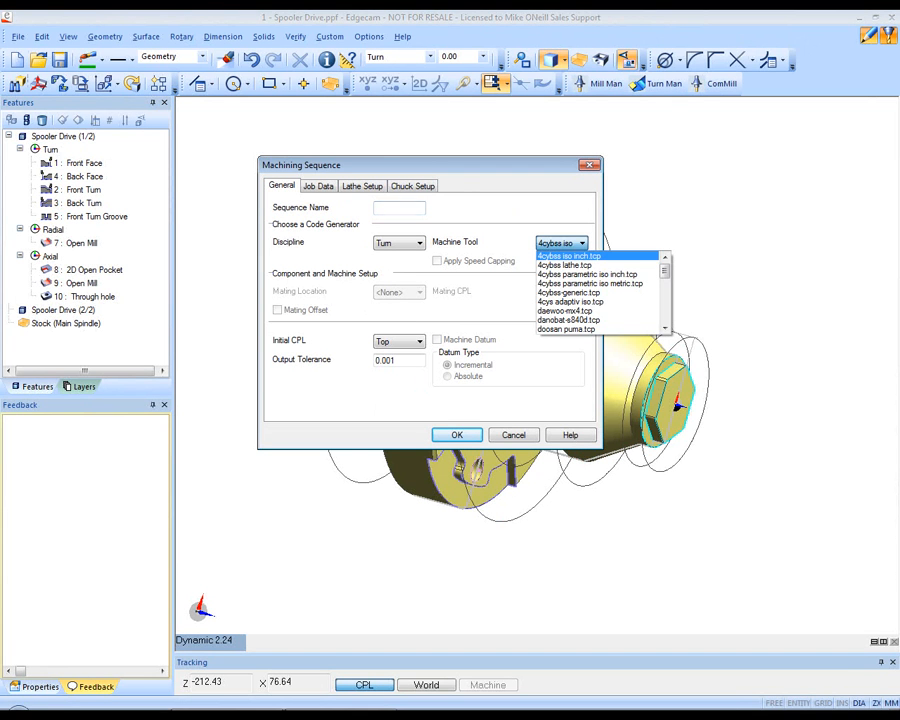
key("m")
scroll(600, 292, "down", 2)
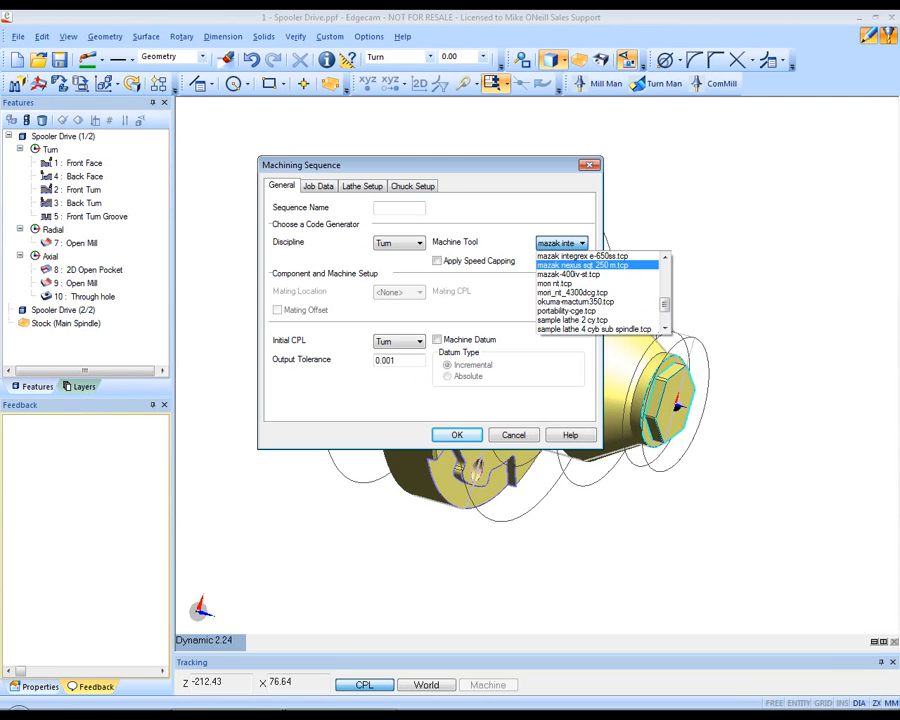
left_click(583, 265)
In the sequence's lathe setup, set the initial stock to Auto and the part stick out to 90, and create the sequence
left_click(362, 186)
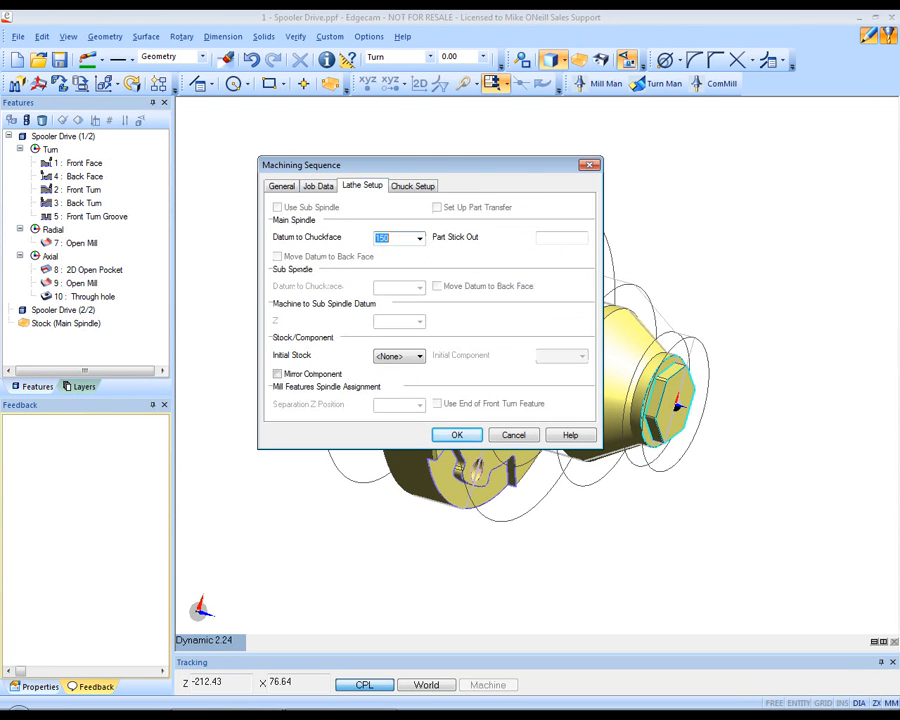
left_click(419, 356)
left_click(392, 382)
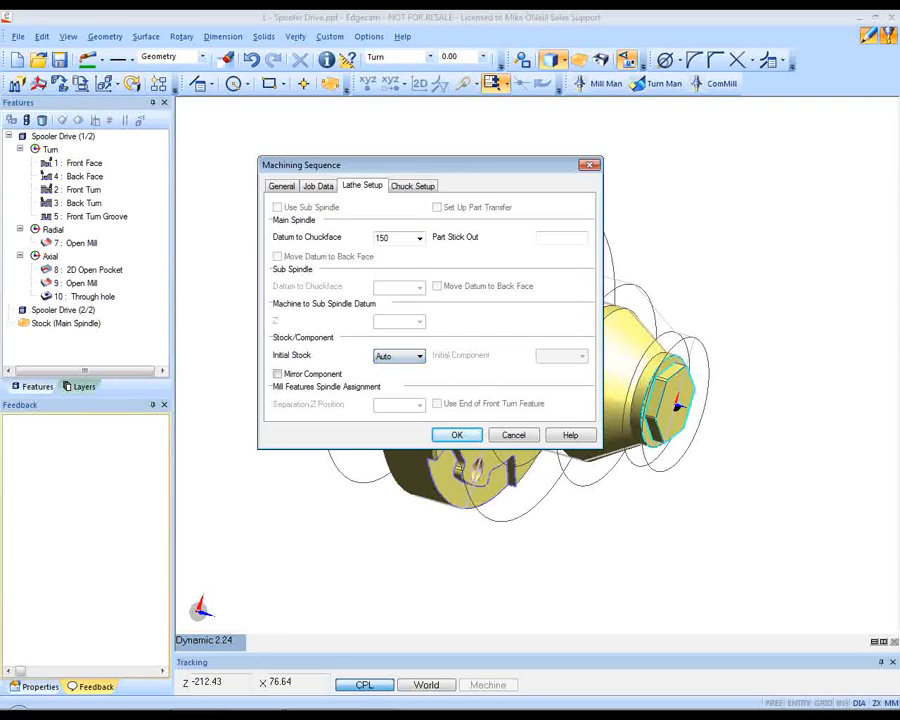
type("90")
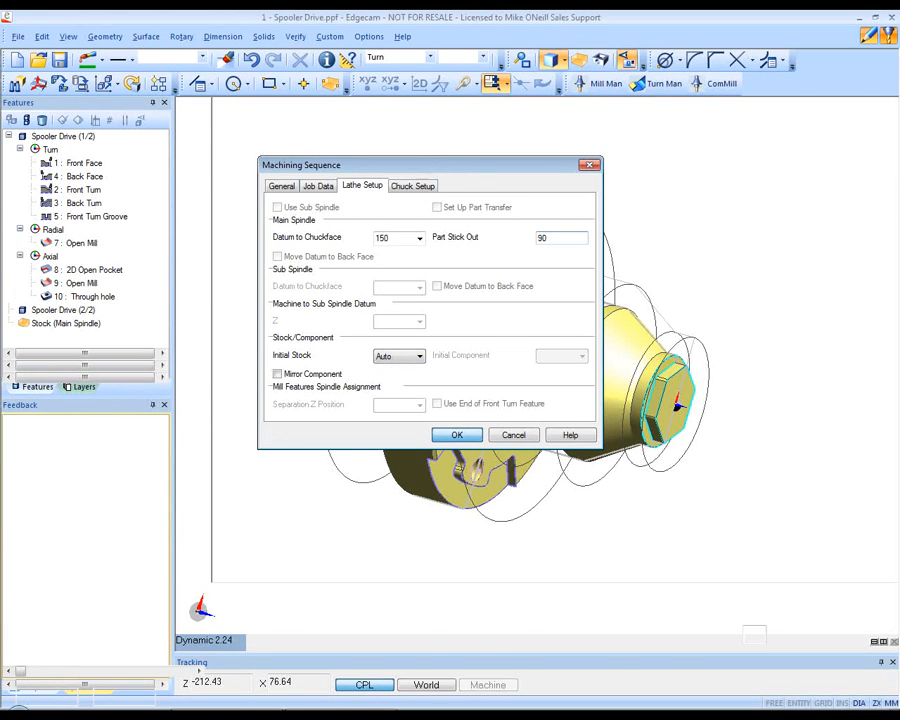
Show the feature list for the new sequence and switch the graphics to the Turn view
scroll(556, 331, "down", 5)
scroll(555, 330, "down", 10)
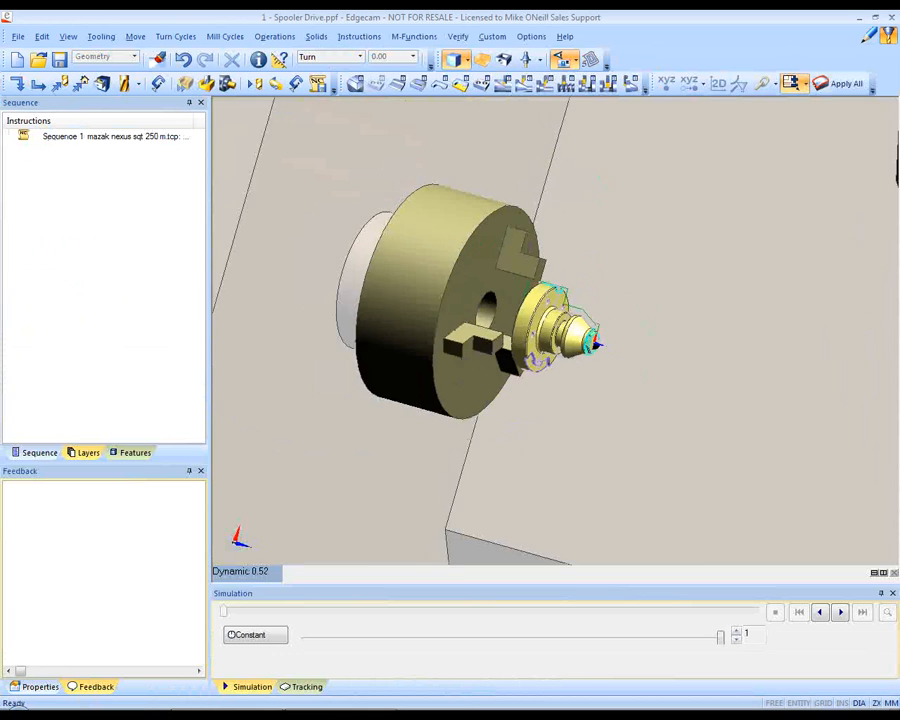
scroll(572, 334, "up", 5)
left_click(132, 453)
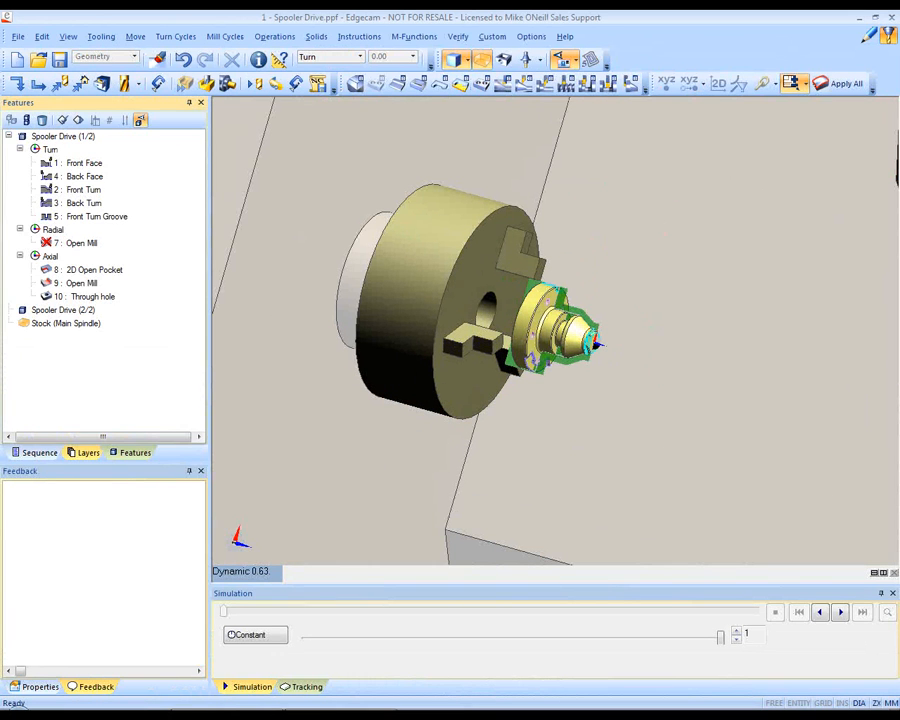
right_click(234, 430)
left_click(250, 440)
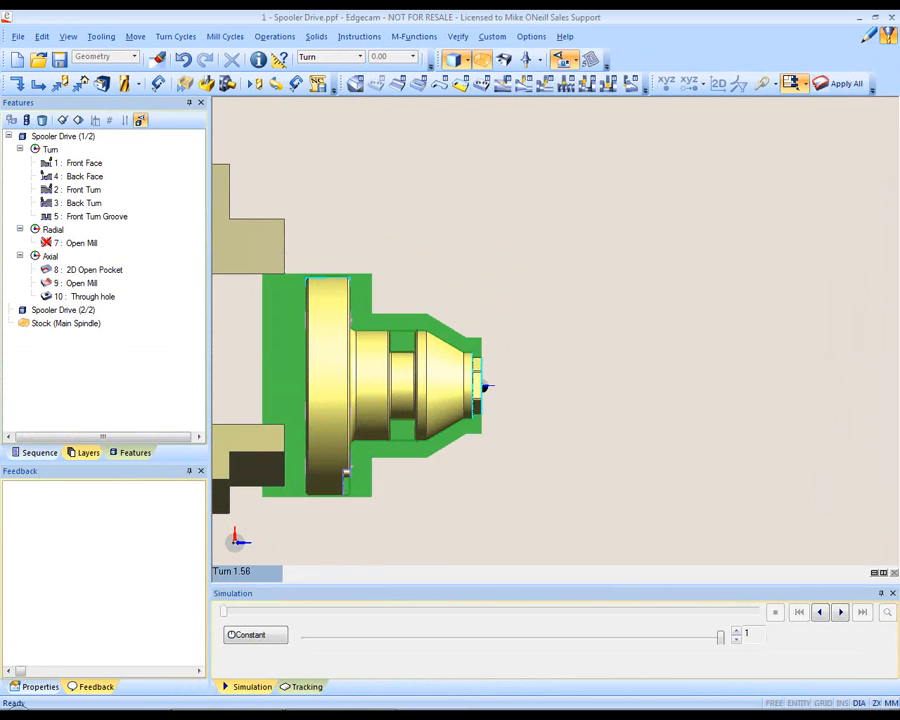
Start a Rough Turning Operation on the Front Turn feature with Canned Cycle on, Compensation None and Ignore Undercuts on
left_click(84, 189)
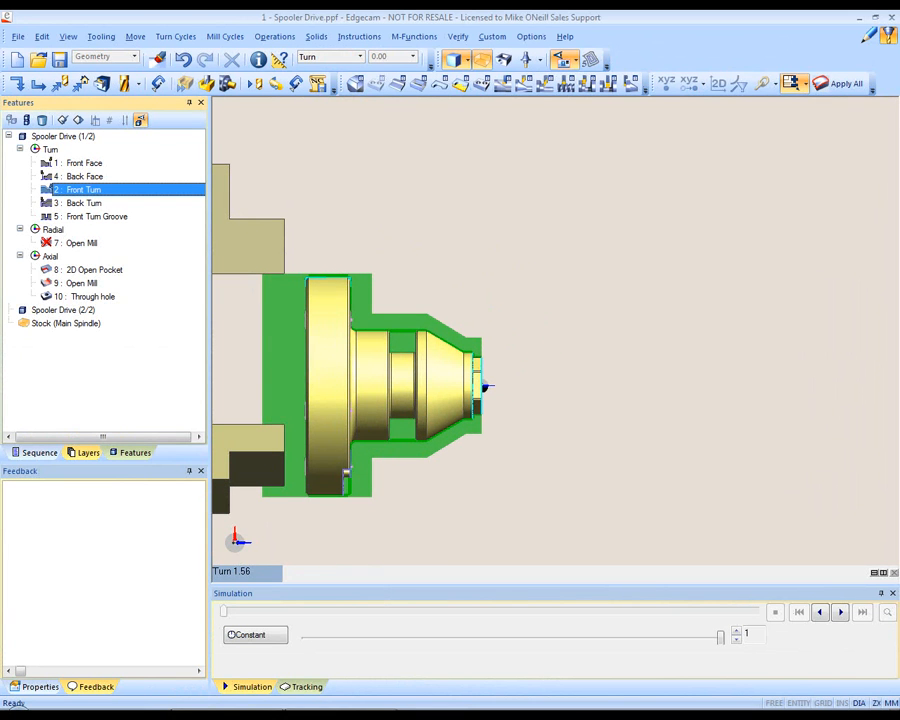
right_click(141, 189)
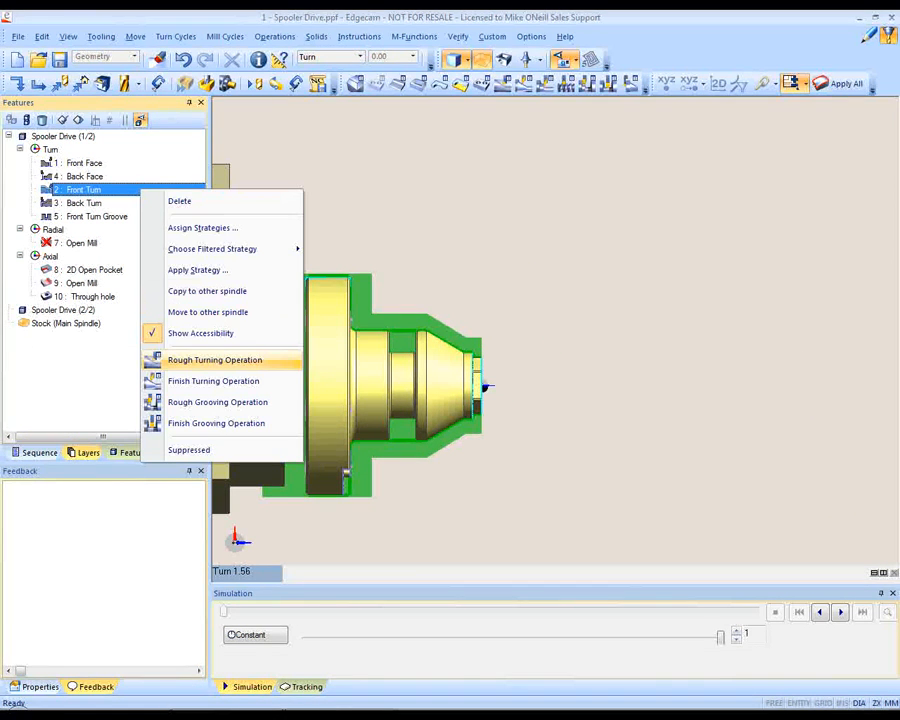
left_click(215, 360)
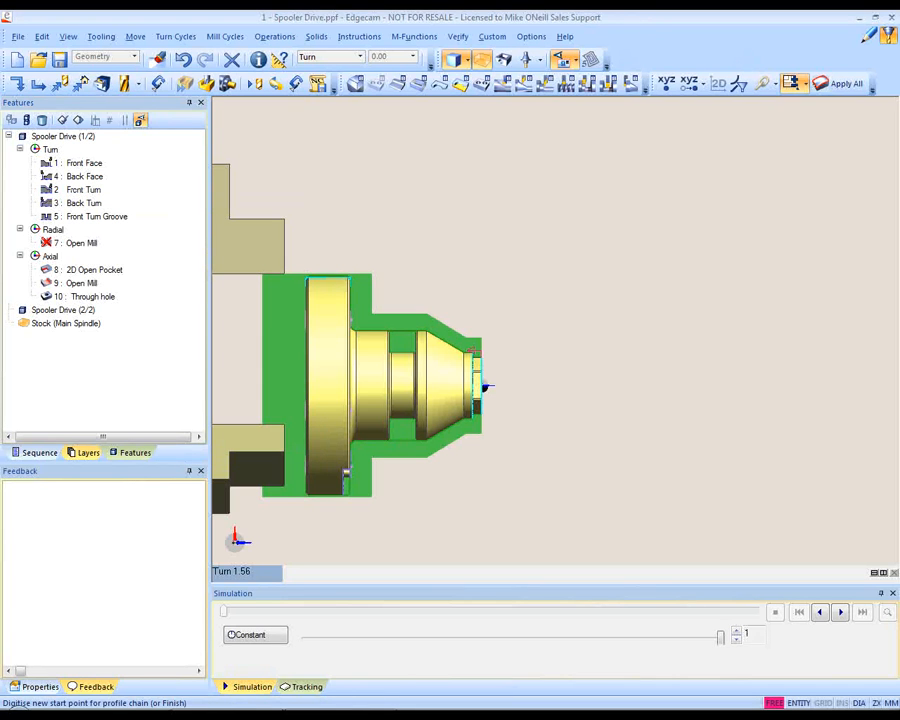
right_click(485, 386)
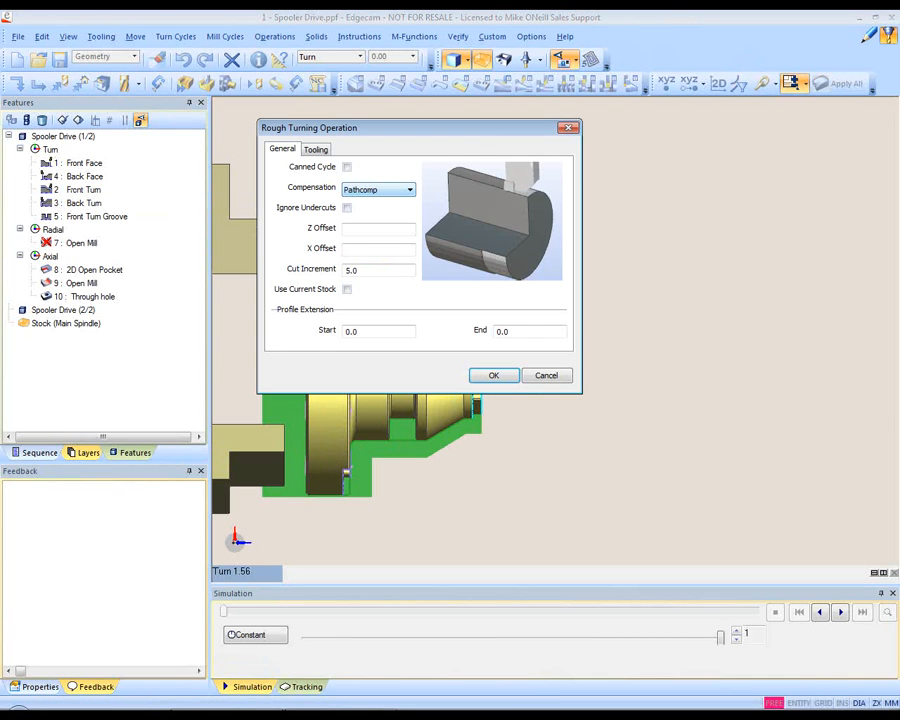
left_click(346, 167)
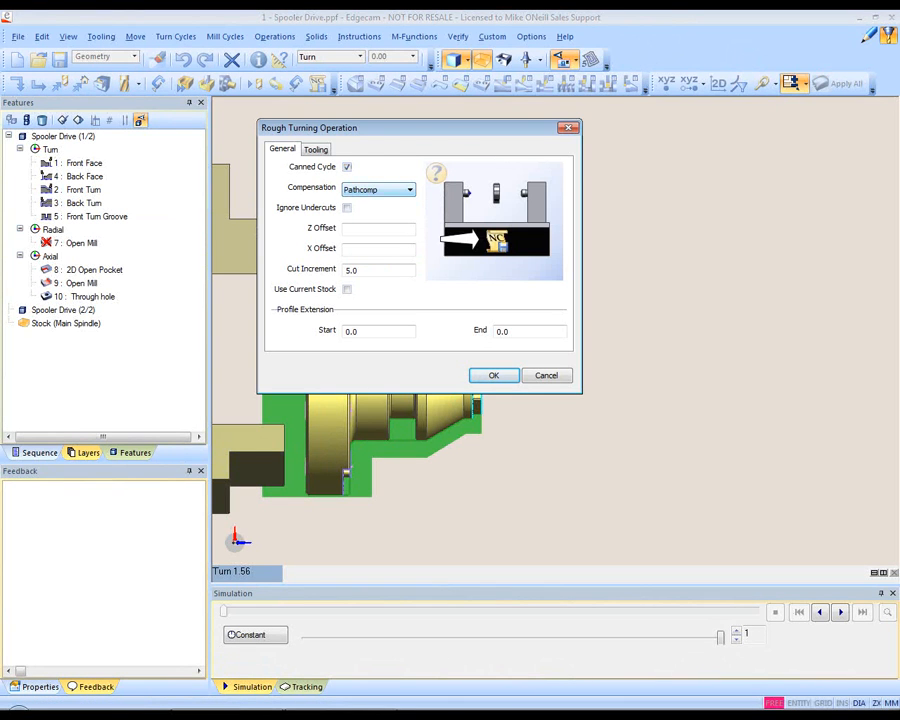
left_click(378, 189)
left_click(368, 197)
left_click(346, 207)
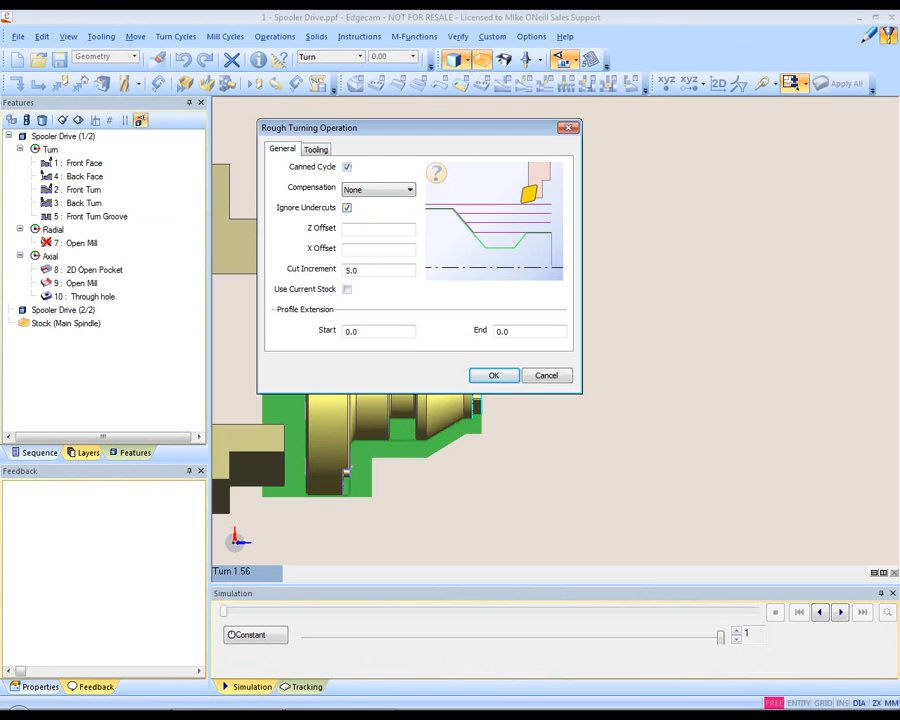
Set the roughing Z Offset and X Offset to 1, the Cut Increment to 4, and enable Use Current Stock
left_click(378, 229)
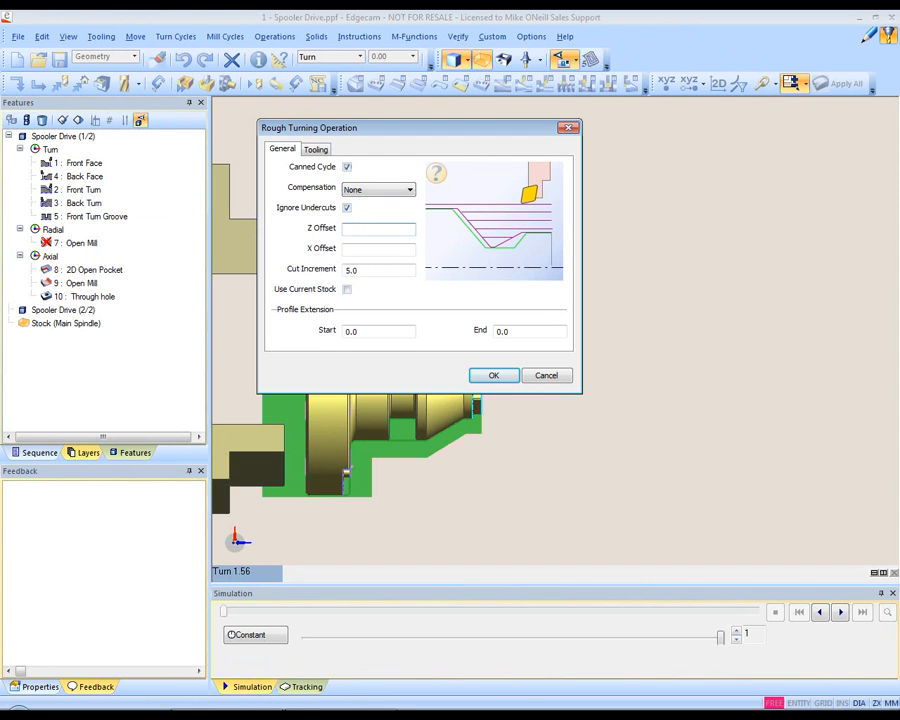
left_click(378, 249)
key("Tab")
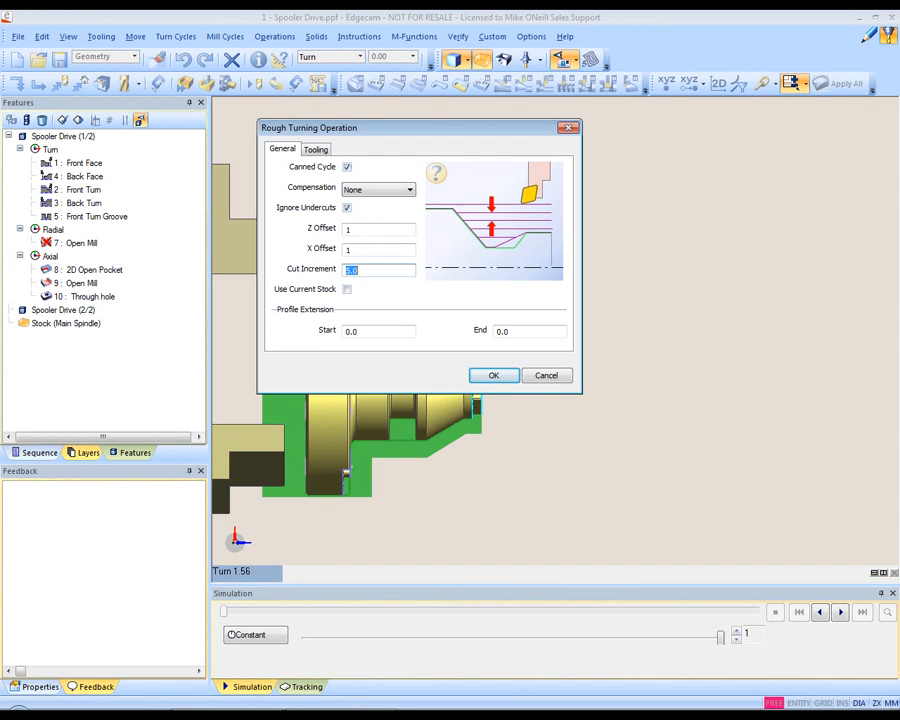
type("4")
left_click(347, 289)
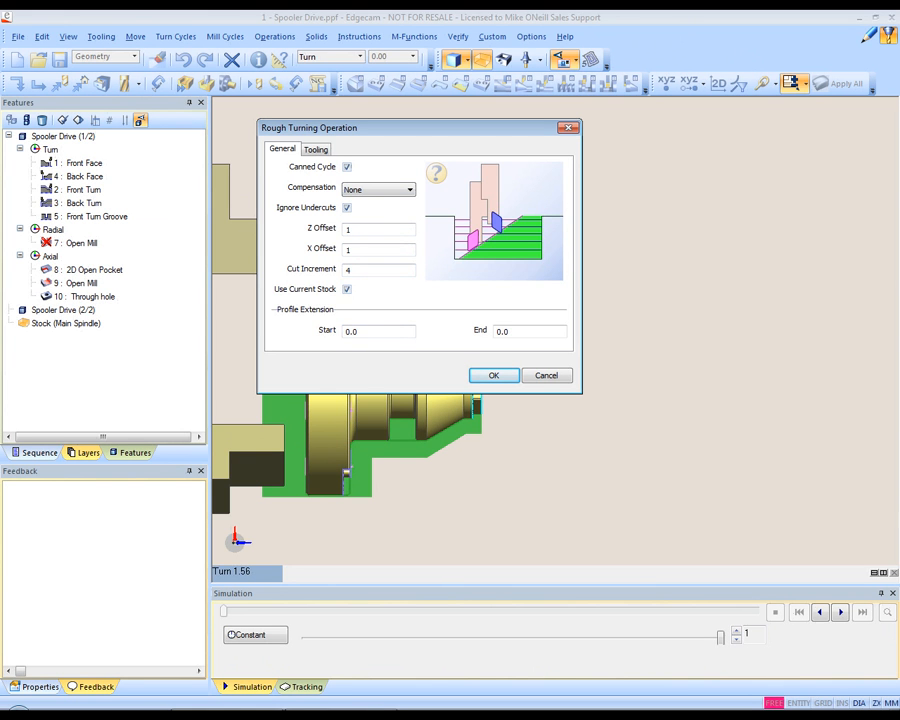
Assign the PCLNL-1616H-09 - BW tool from the tool store, enable CSS, set position 1, and generate the roughing operation
key("ctrl+Tab")
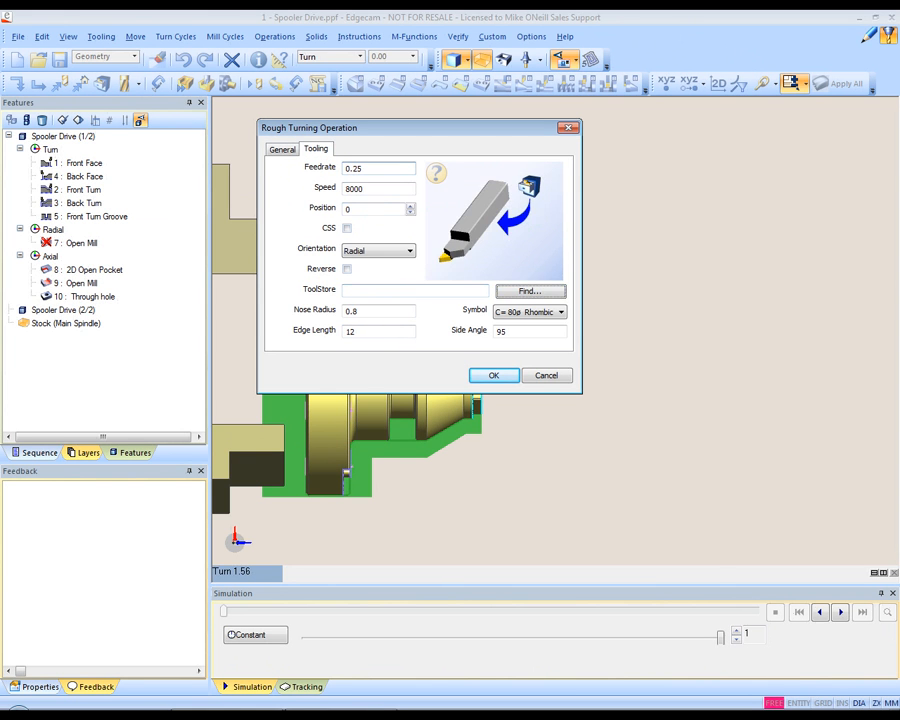
left_click(530, 291)
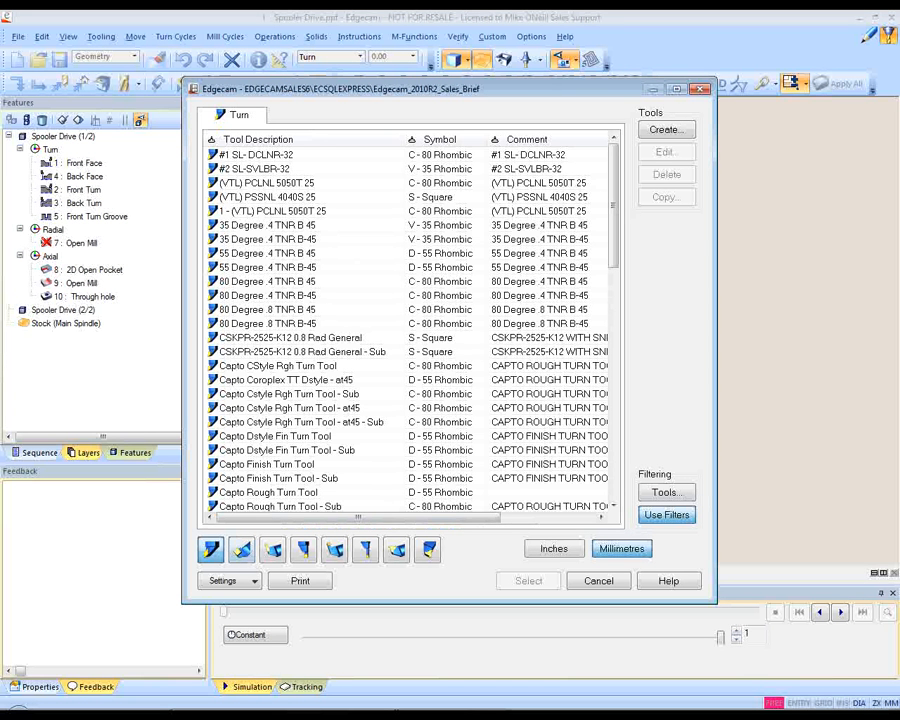
left_click(440, 139)
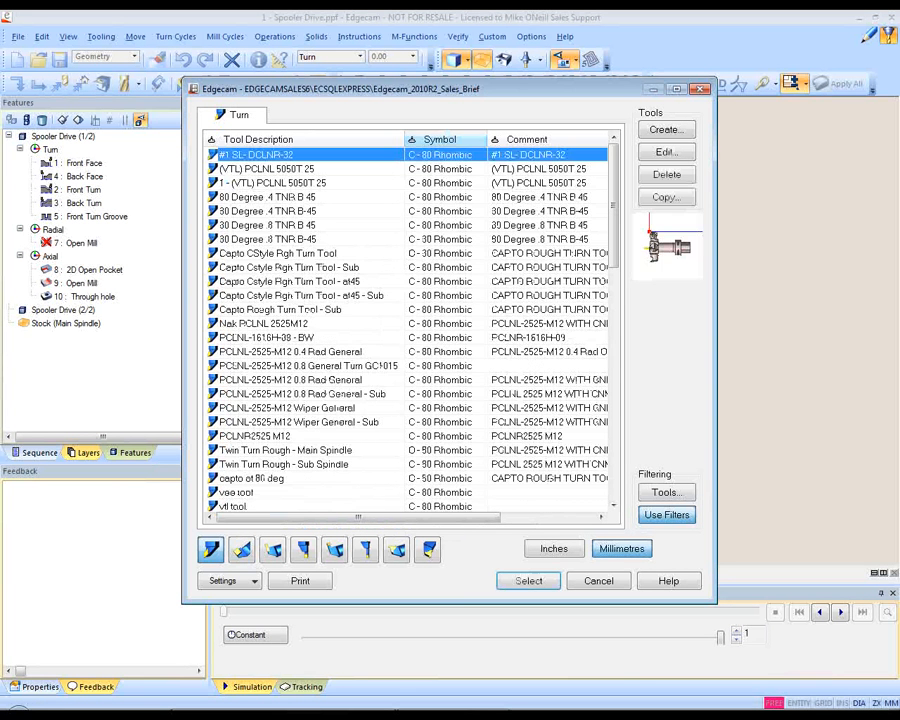
left_click(266, 337)
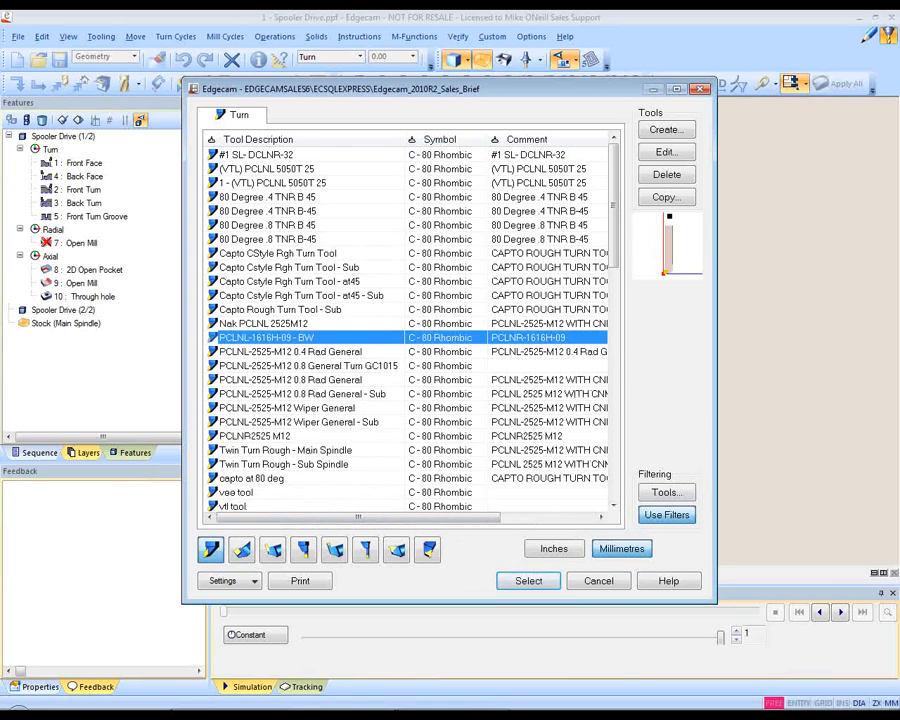
left_click(528, 580)
left_click(347, 228)
left_click(373, 208)
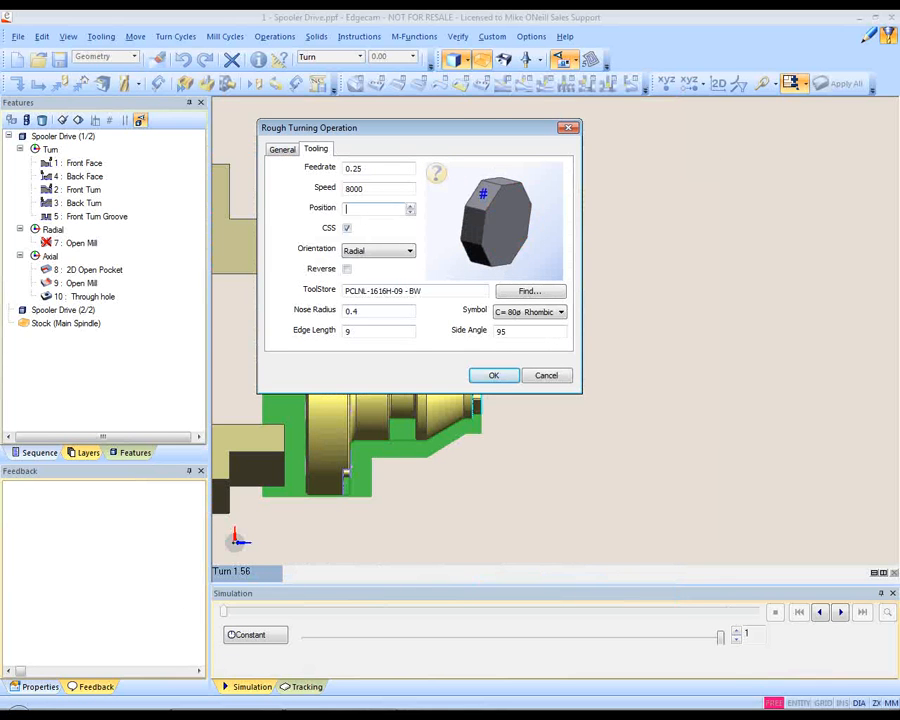
type("1")
key("Return")
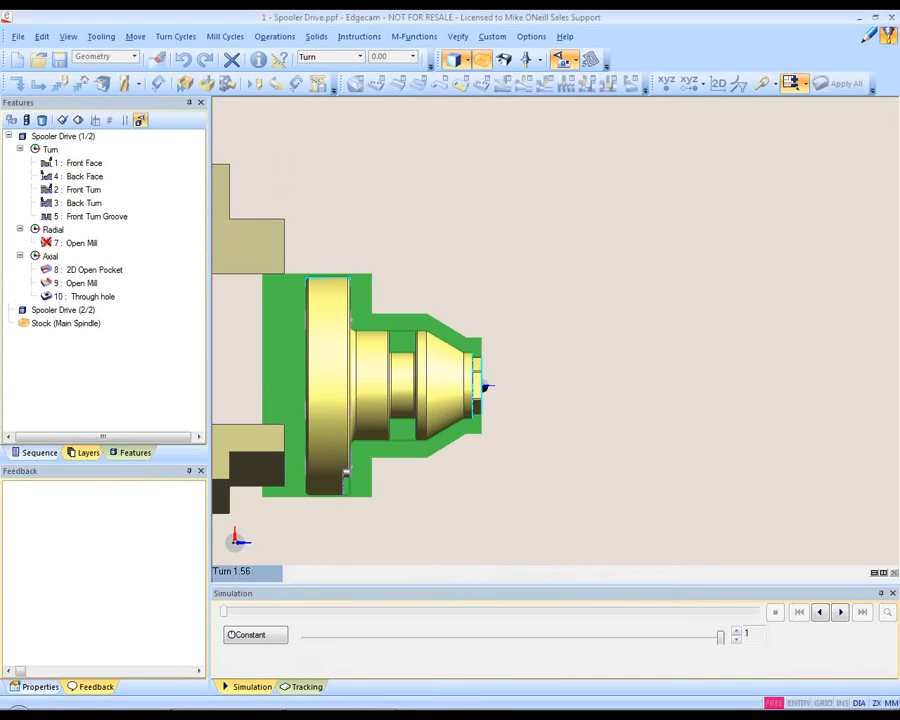
Update the stock after the roughing operation, leaving Generate 3D Stock off, and inspect the remaining material
middle_click_drag(450, 160, 472, 146)
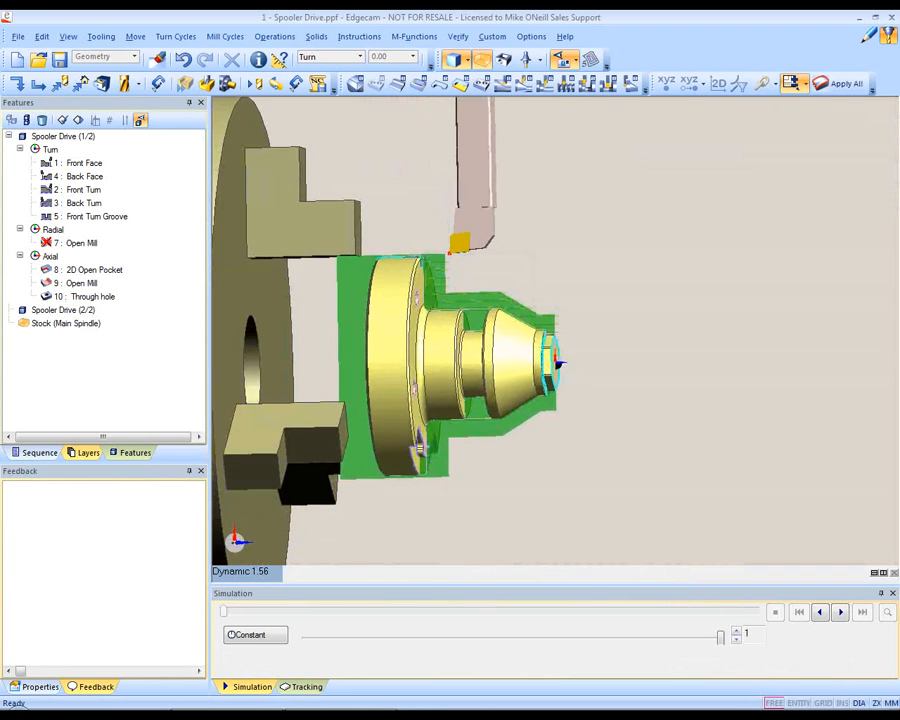
scroll(472, 146, "up", 4)
middle_click_drag(450, 330, 545, 295, "ctrl")
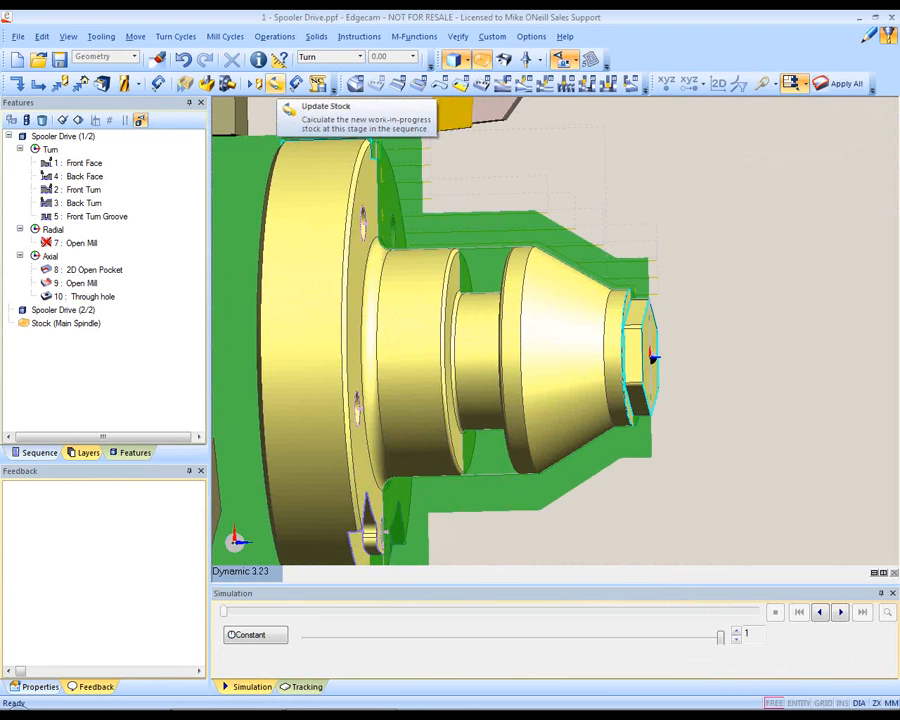
left_click(275, 83)
left_click(352, 253)
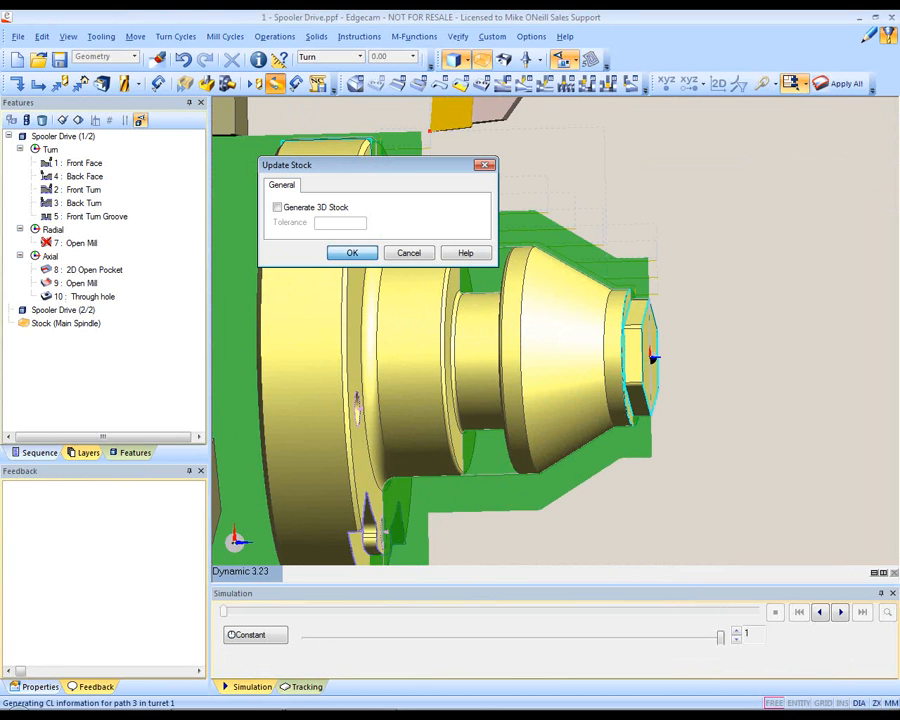
middle_click_drag(560, 330, 569, 356)
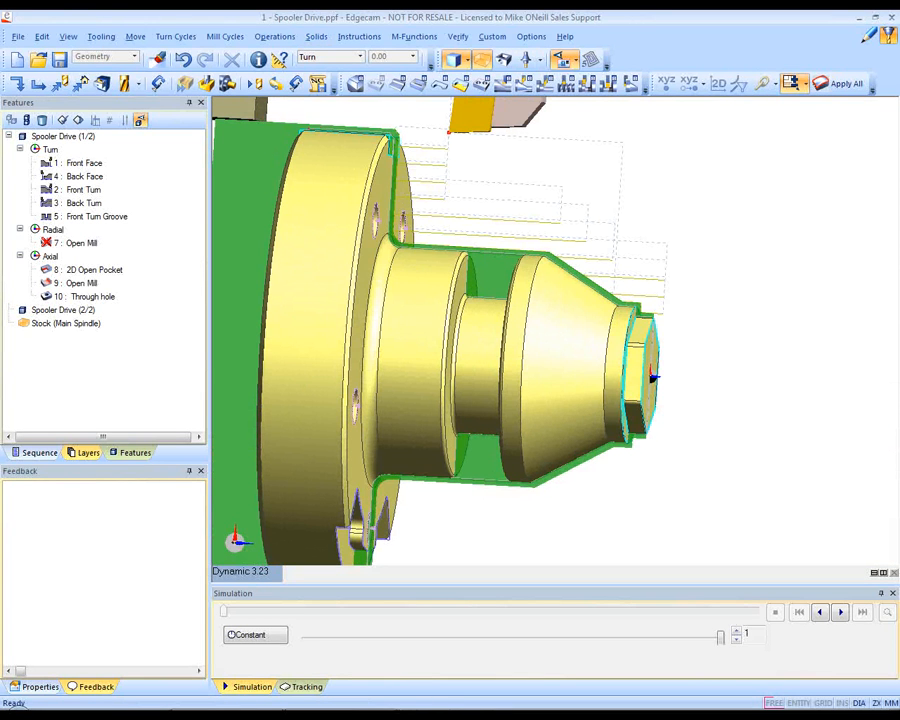
Start a Finish Turning Operation on the Front Turn feature with Ignore Undercuts on and Compensation set to Pathcomp
right_click(86, 189)
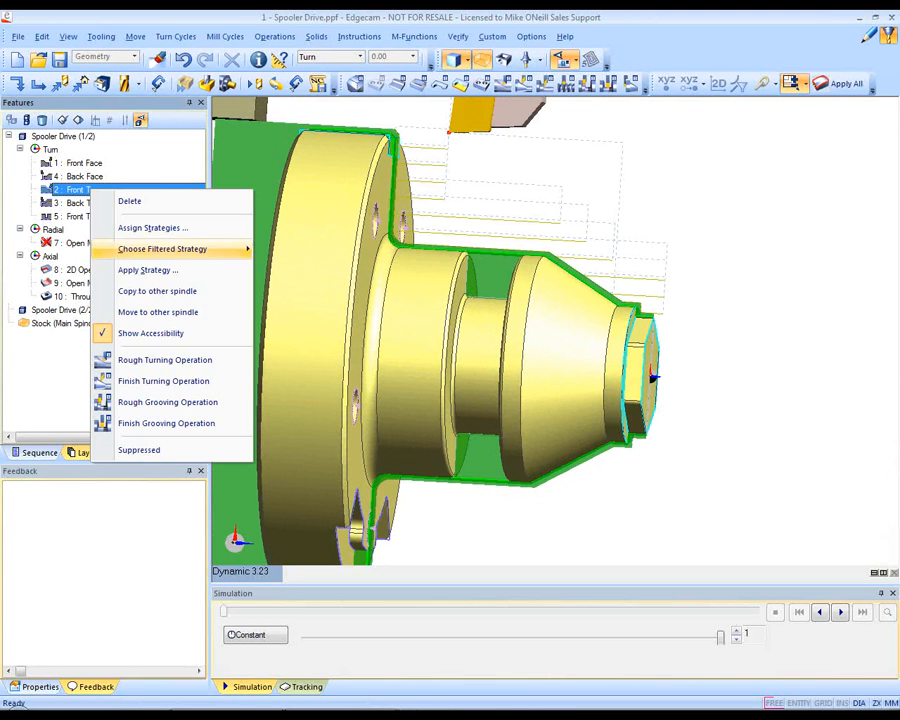
left_click(163, 380)
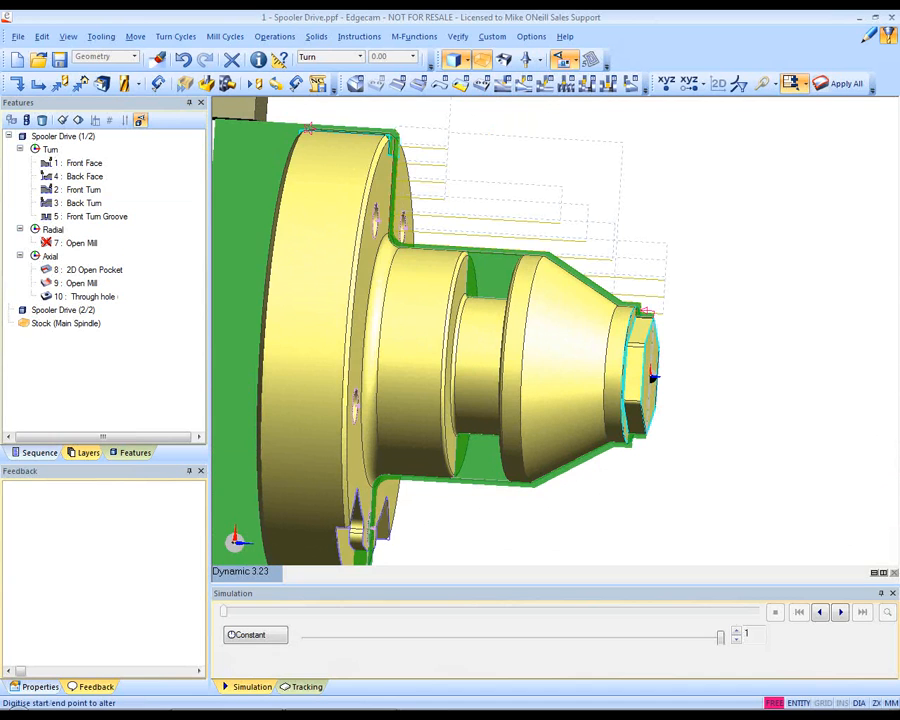
key("Return")
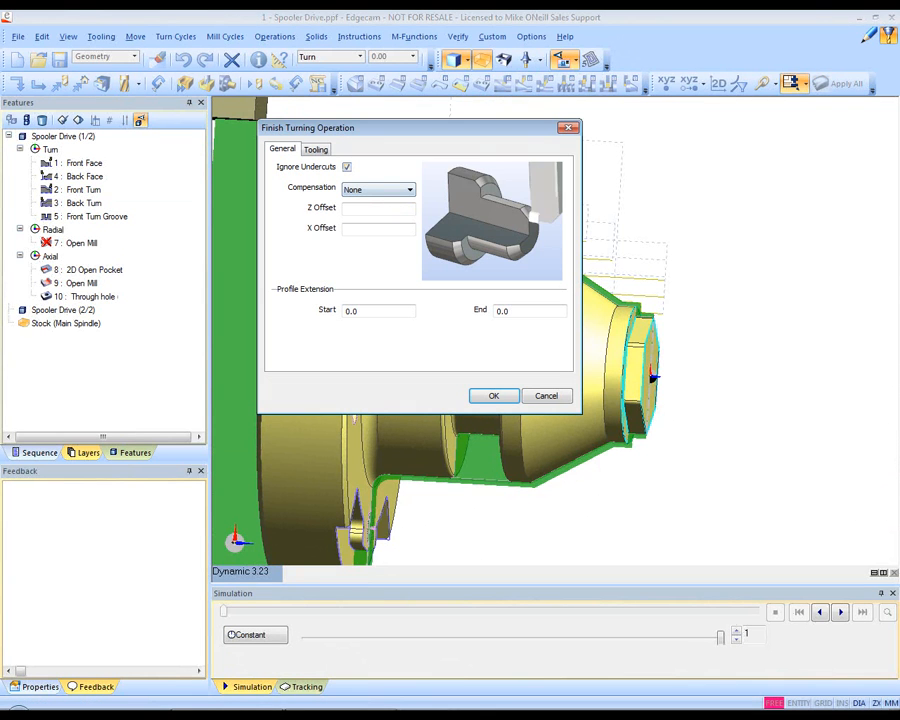
left_click(346, 167)
left_click(378, 189)
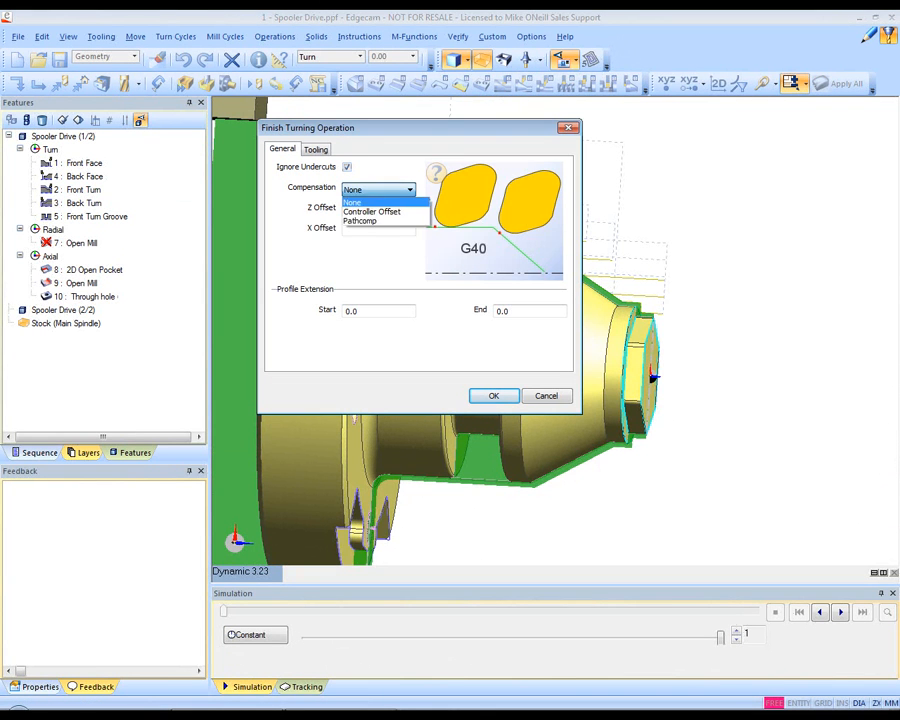
left_click(372, 220)
Check the geometry and ISO code of the PDJNL 2525-M11 0.4Rad Finish tool, assign it with CSS at position 2, and generate the finishing operation
left_click(315, 149)
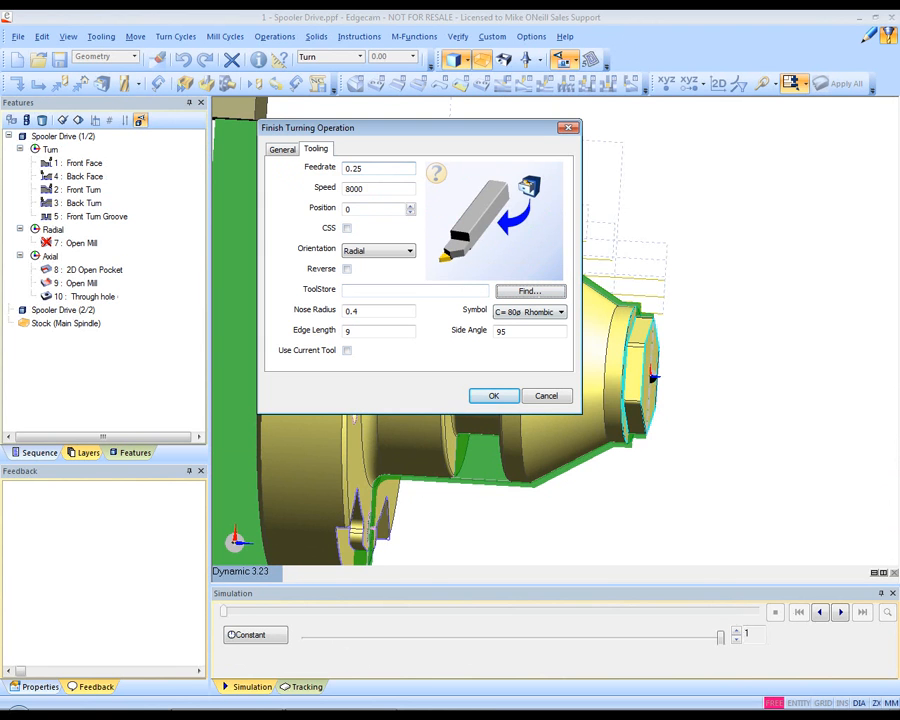
left_click(530, 291)
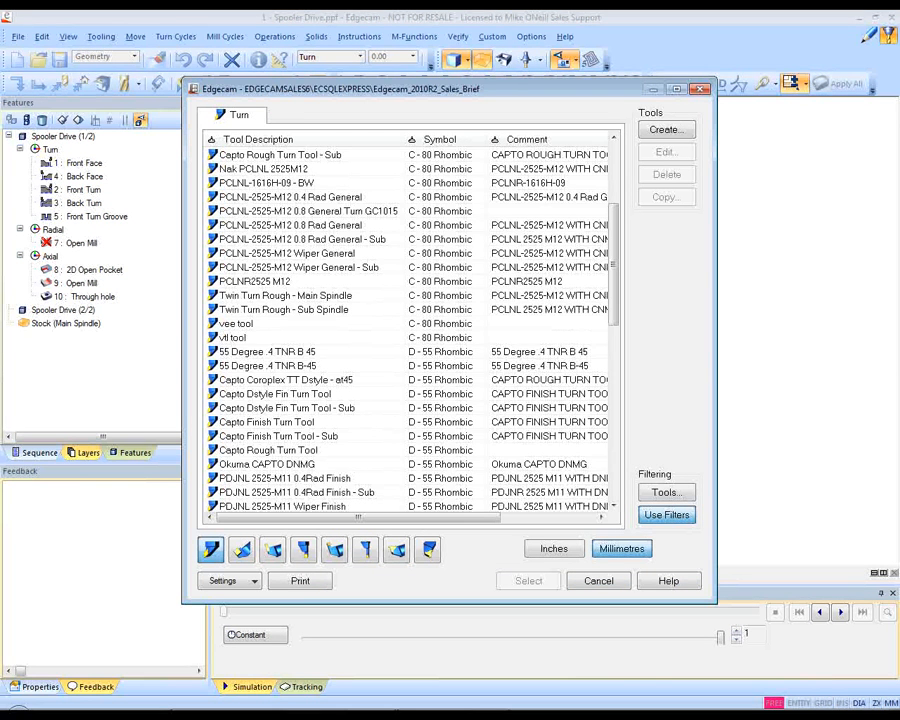
left_click(285, 478)
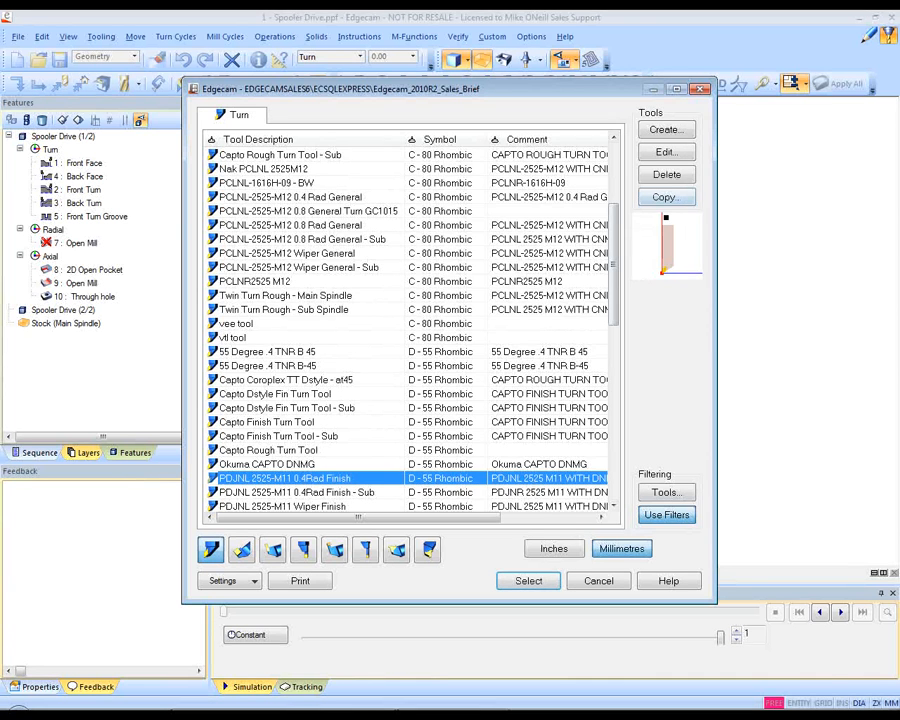
double_click(257, 478)
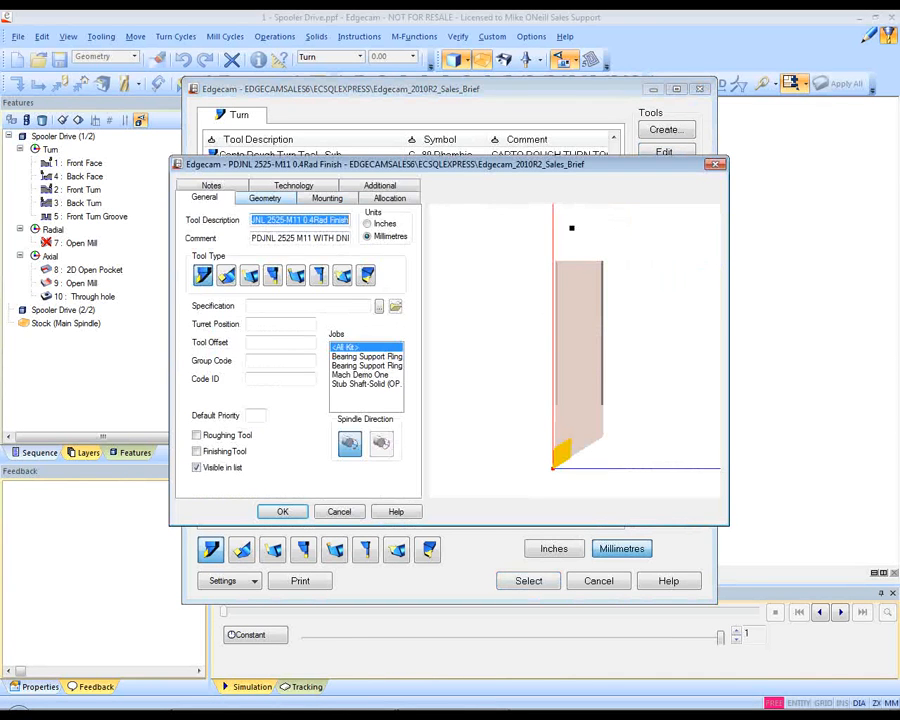
left_click(265, 198)
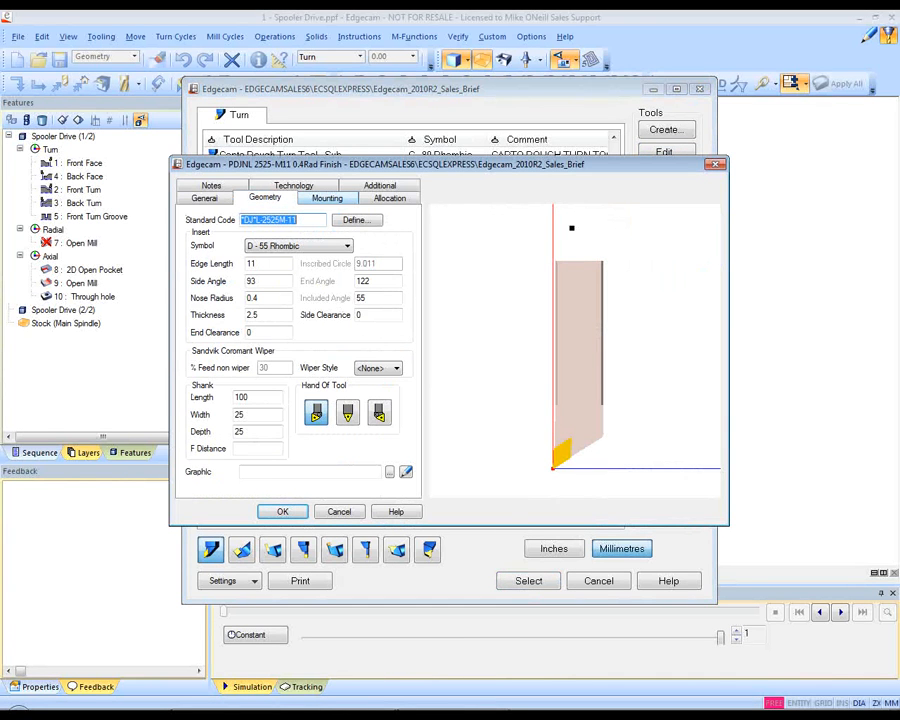
left_click(354, 219)
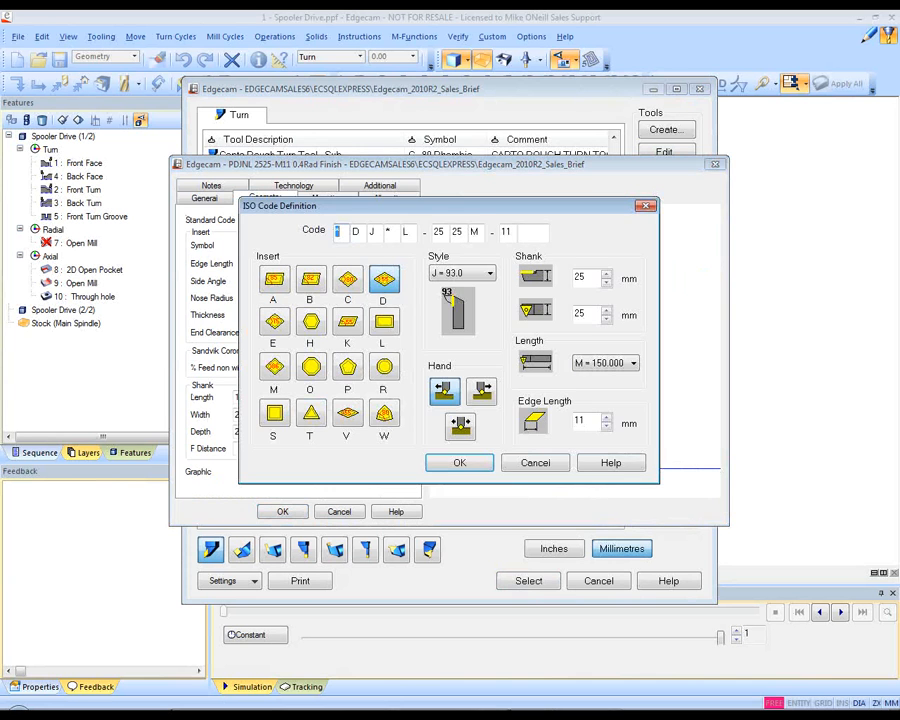
key("Return")
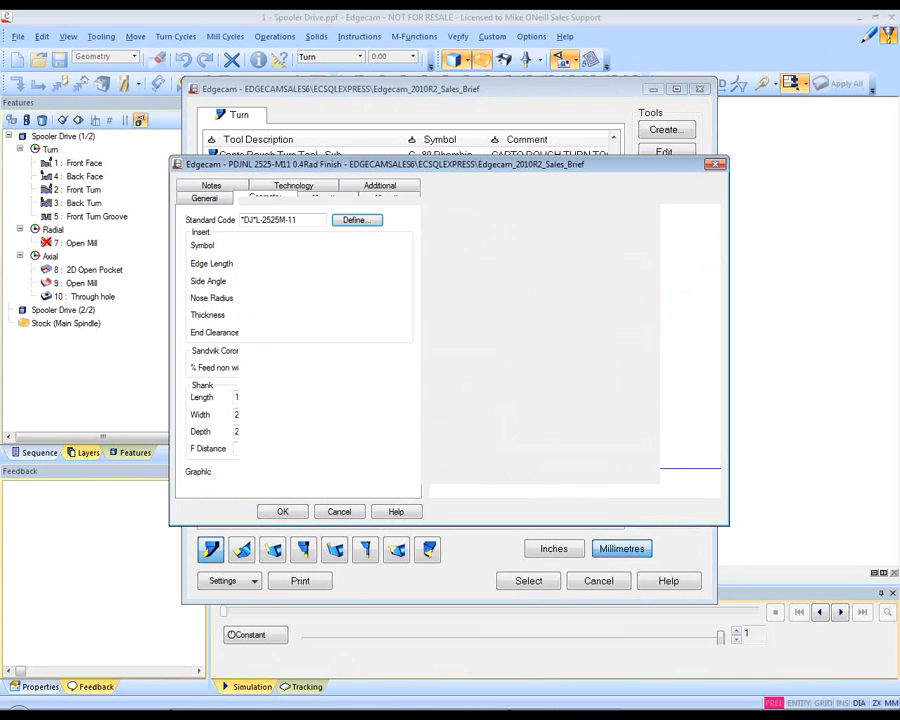
key("Return")
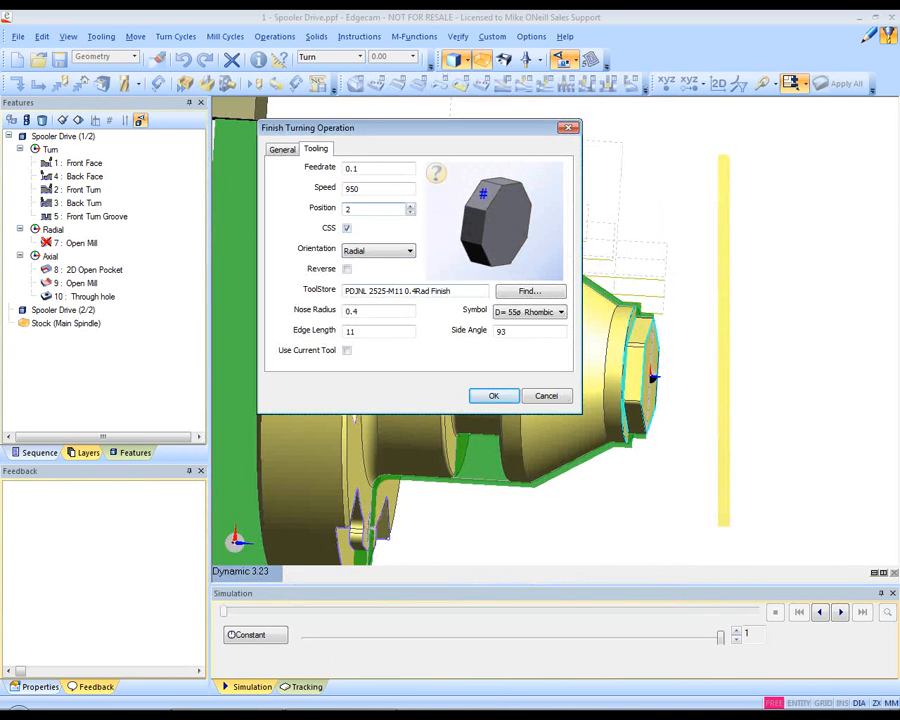
key("Return")
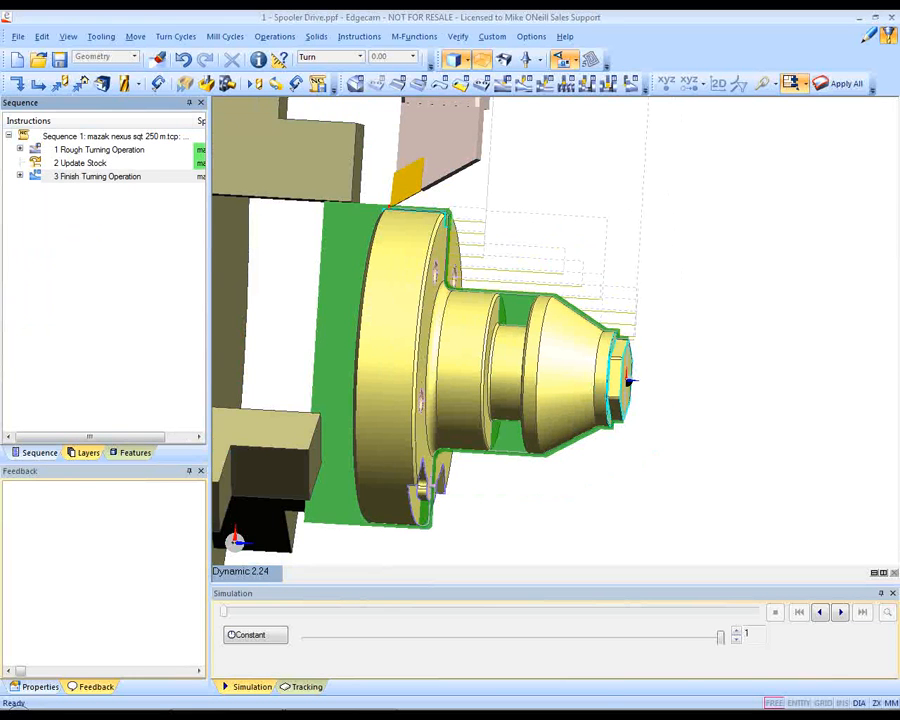
Simulate the Finish Turning Operation from the machining sequence
left_click(97, 176)
right_click(97, 176)
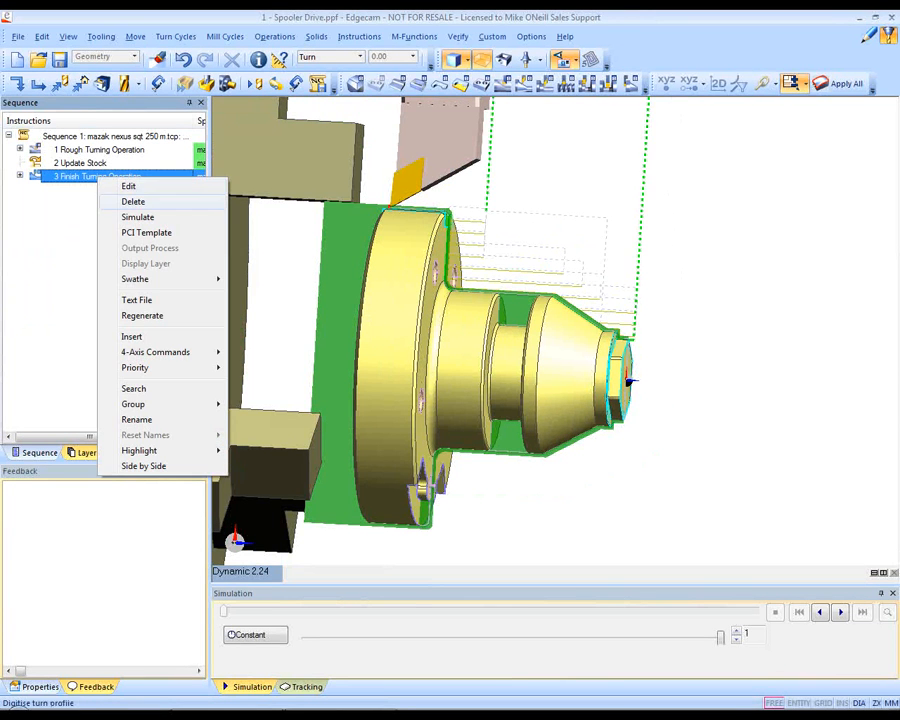
left_click(138, 217)
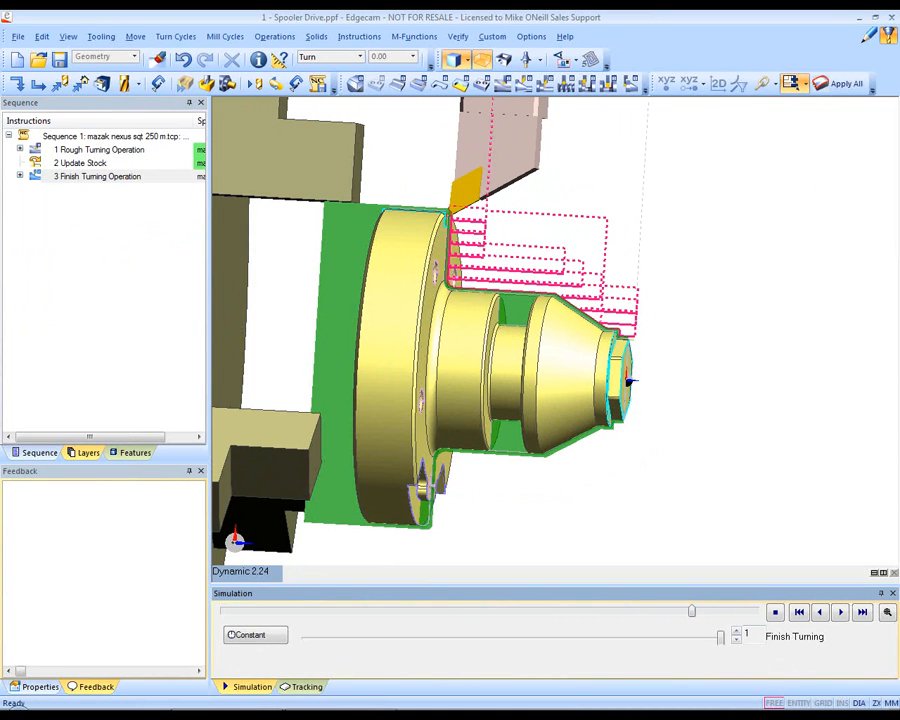
Edit the Rough Turning Operation to turn Ignore Undercuts off and regenerate its toolpath
double_click(99, 150)
key("Return")
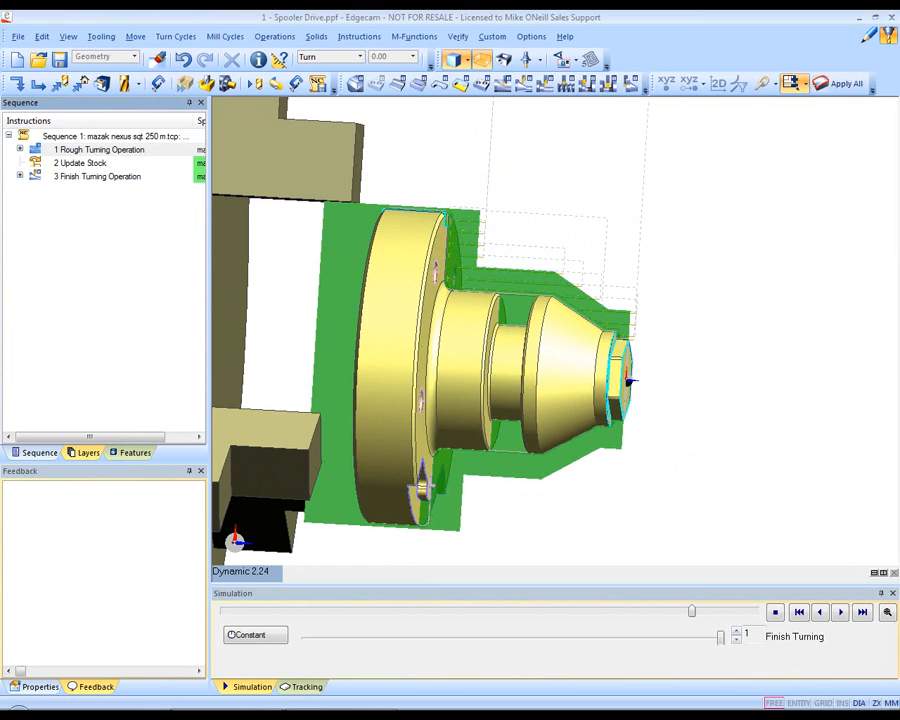
left_click(347, 208)
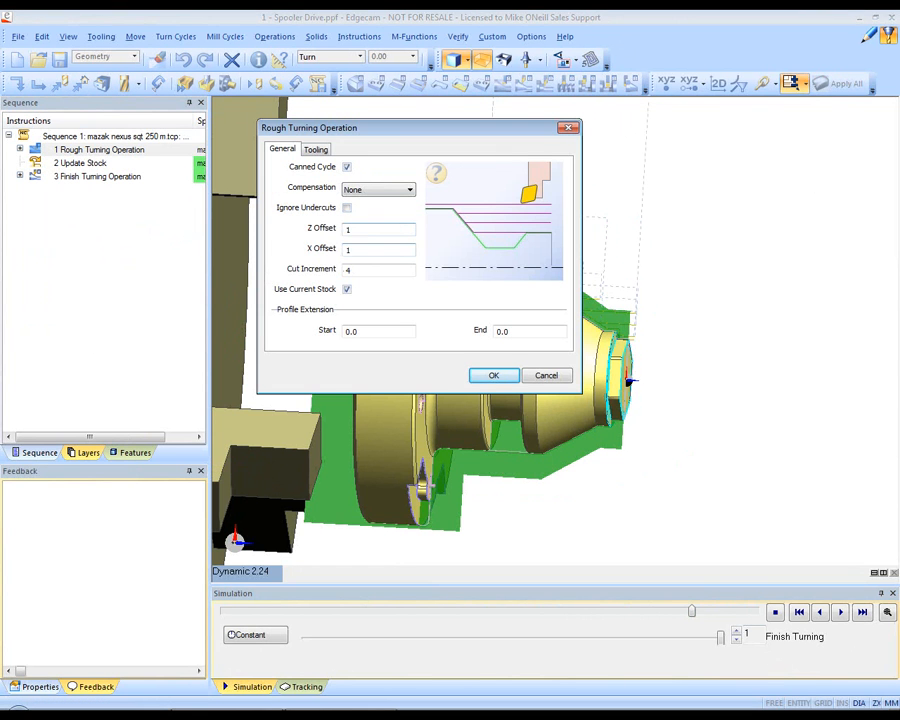
left_click(493, 375)
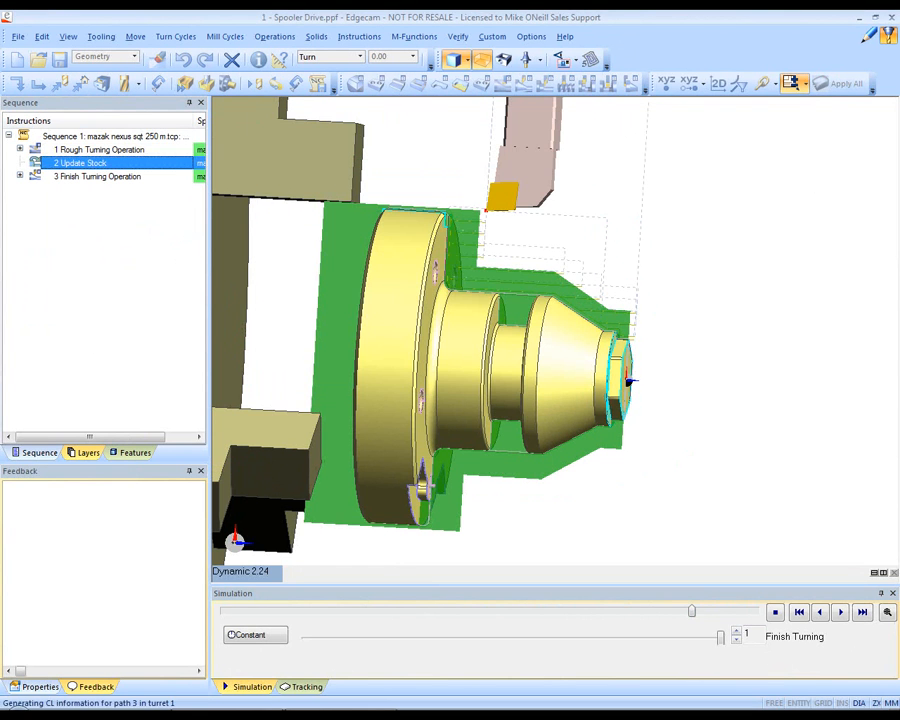
middle_click_drag(480, 340, 500, 347)
scroll(545, 338, "up", 3)
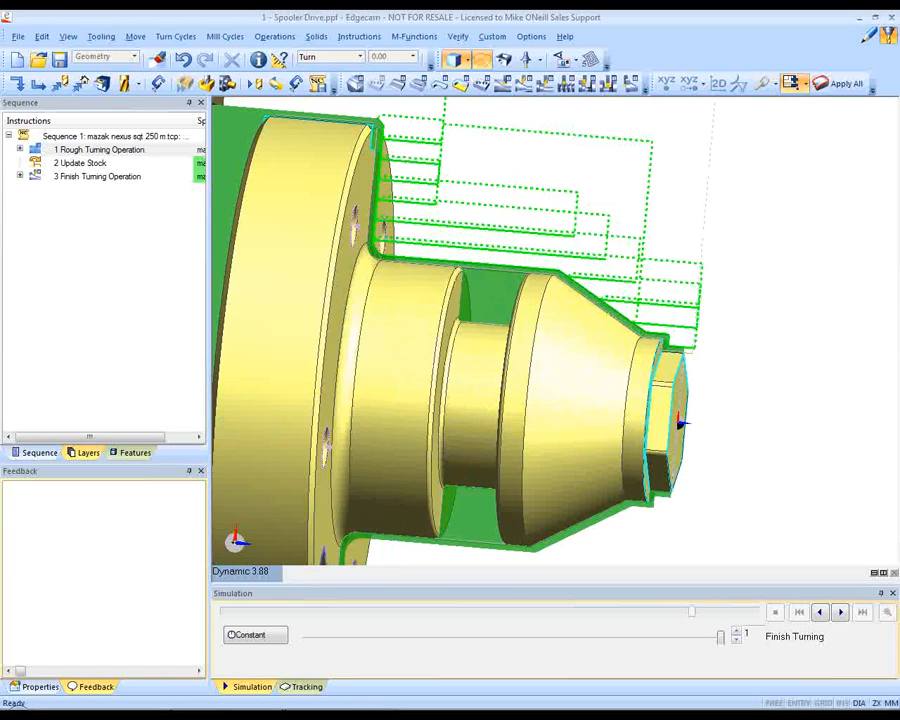
scroll(545, 338, "down", 1)
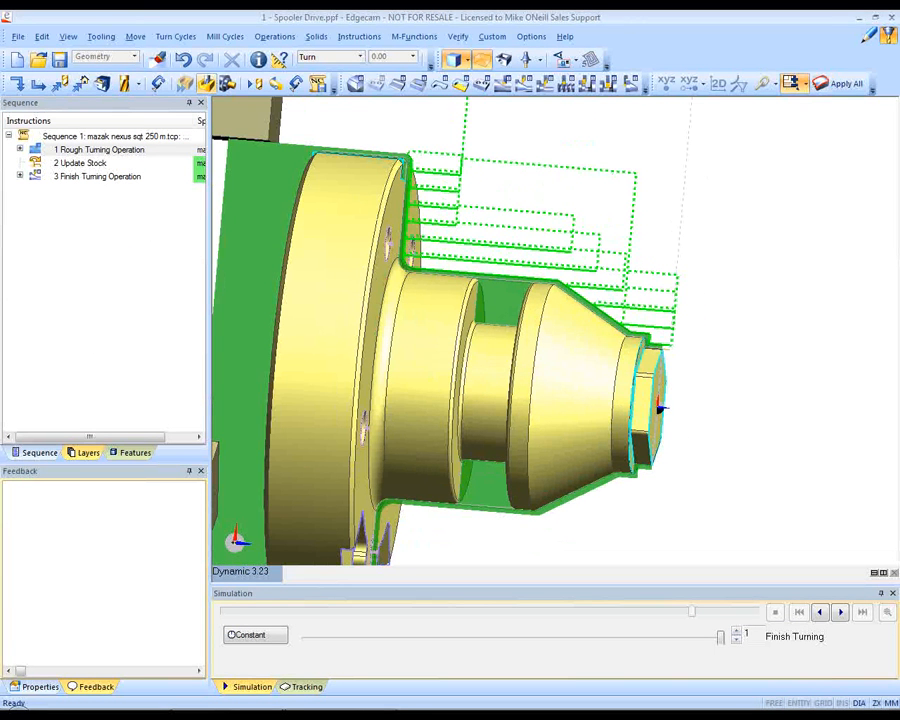
Launch the machine Simulator, lower the simulation speed, and hide the Output pane to frame the chuck and part
left_click(206, 83)
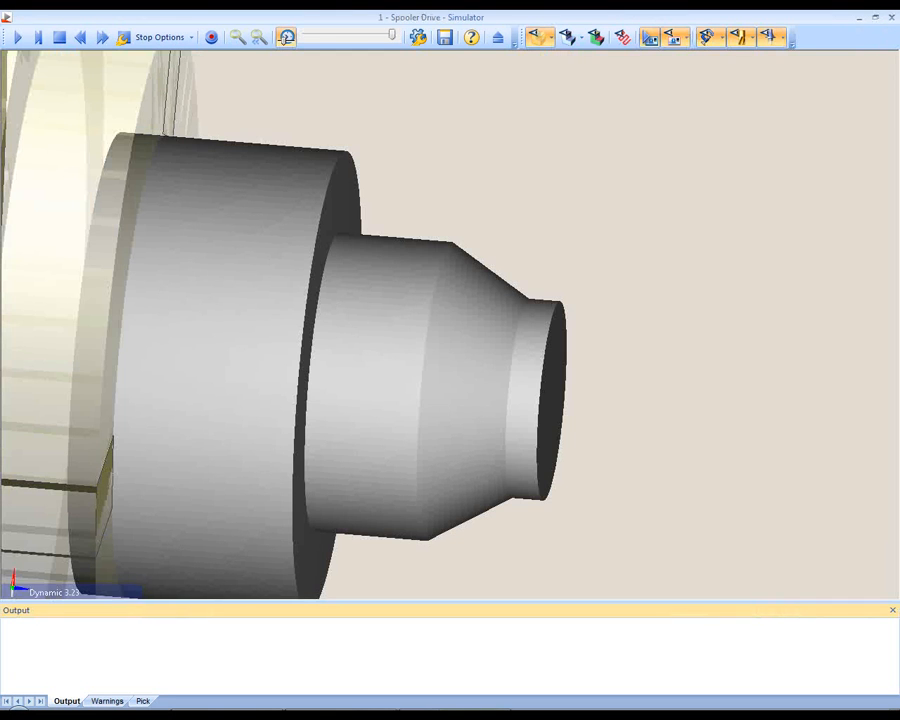
left_click_drag(392, 35, 308, 35)
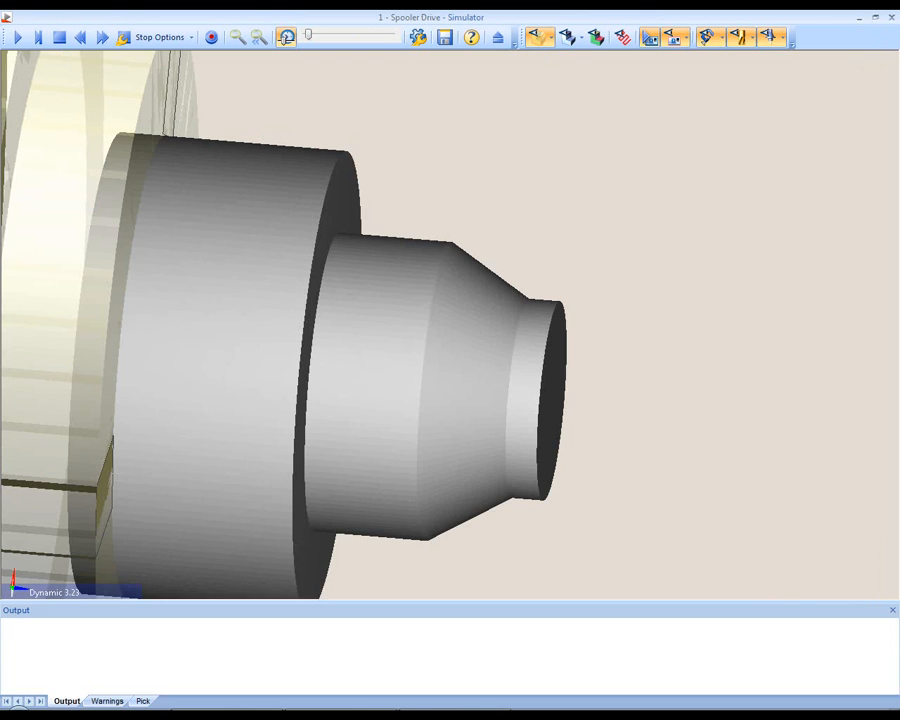
left_click(892, 610)
scroll(450, 380, "down", 5)
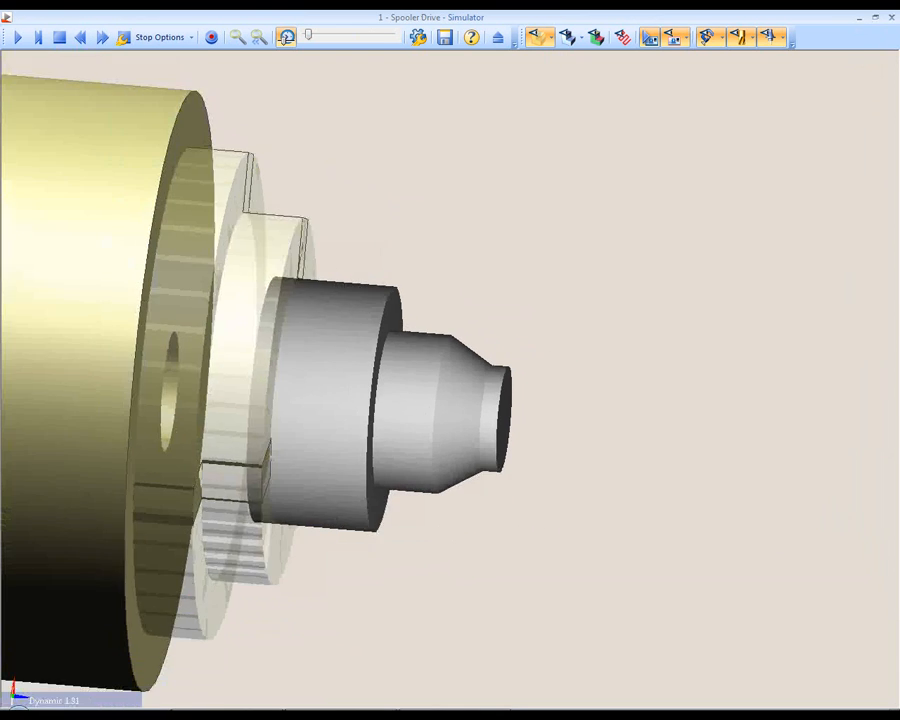
scroll(450, 380, "down", 3)
middle_click_drag(450, 380, 425, 380)
Run the machining simulation at increased speed and resume it after the tool change to watch the finishing pass
left_click(18, 37)
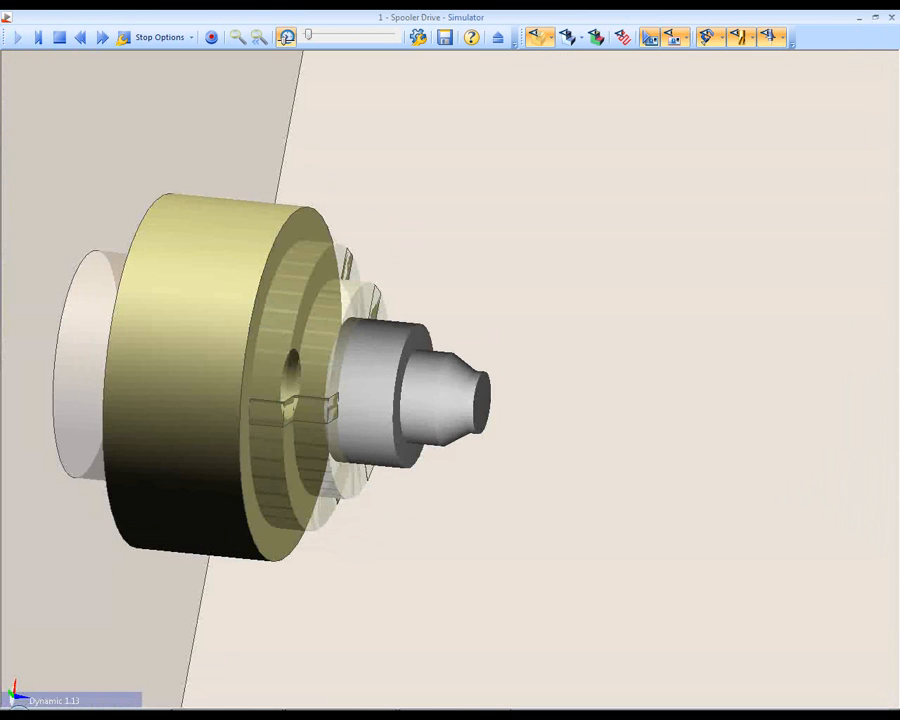
left_click_drag(308, 35, 385, 35)
scroll(450, 379, "up", 6)
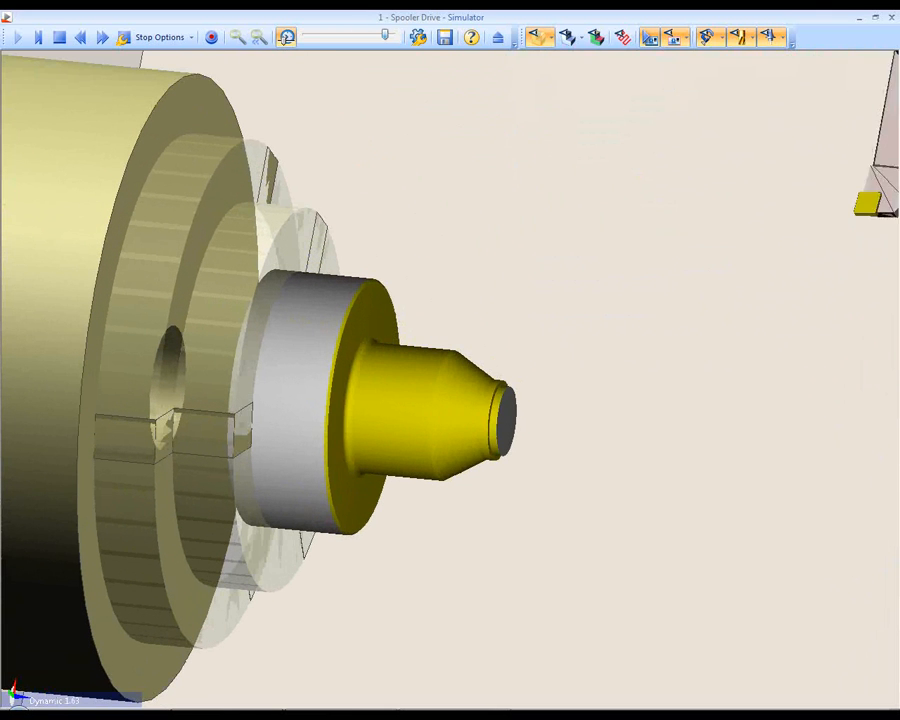
left_click_drag(385, 35, 391, 35)
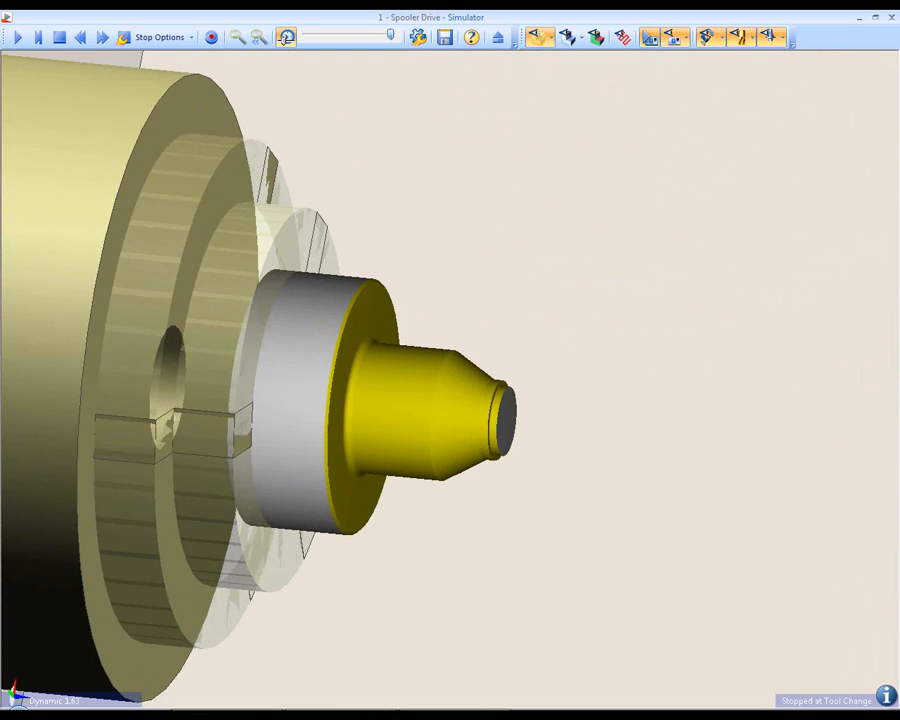
left_click(17, 37)
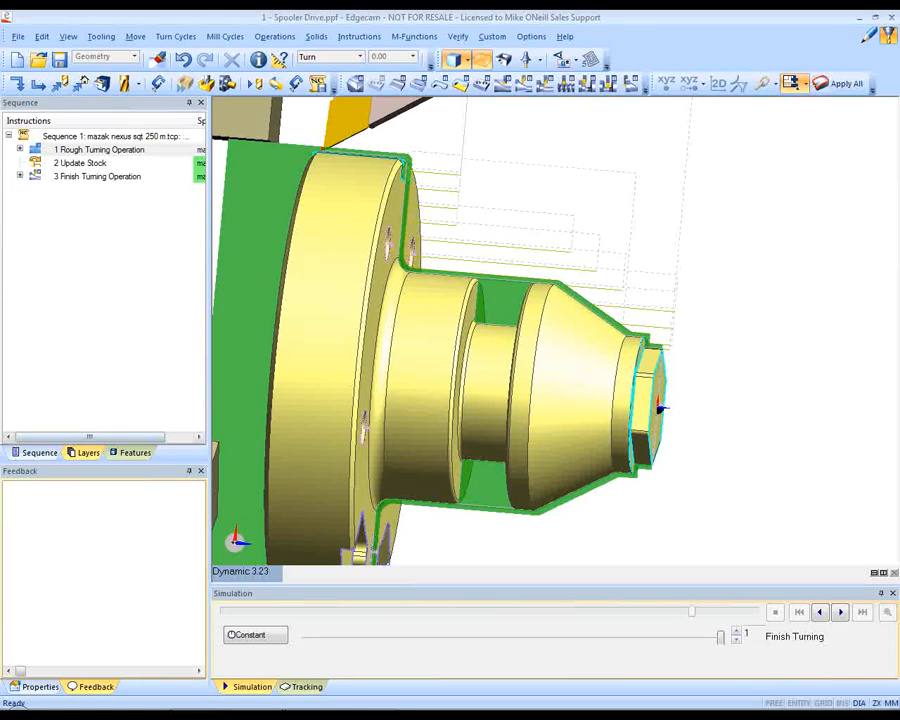
Back in Edgecam, start a Rough Grooving Operation on the Front Turn Groove feature, using the Turn view to digitise the cycle start position
left_click(135, 452)
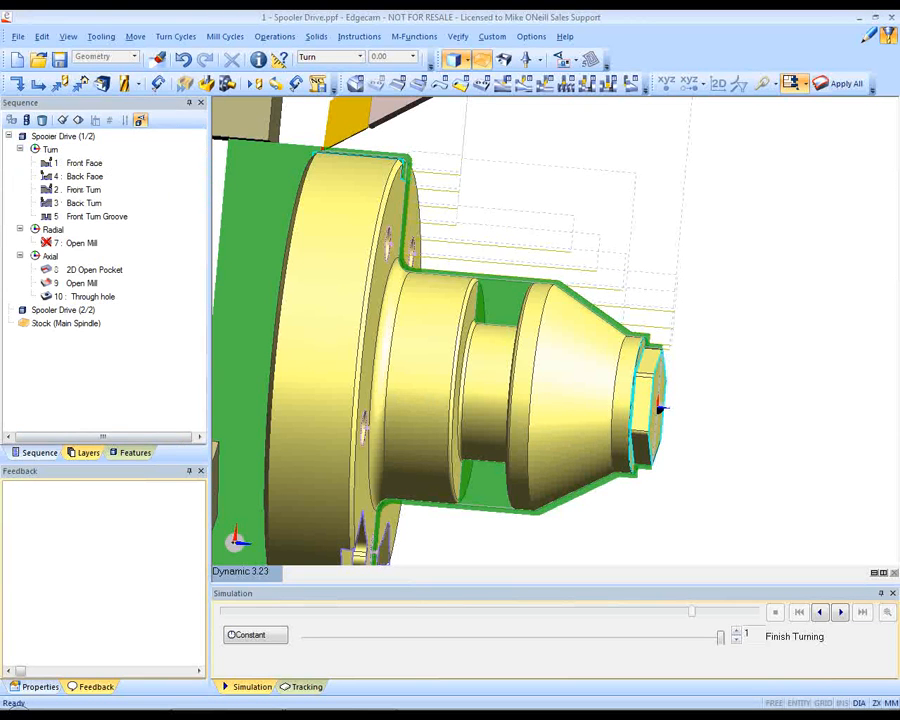
left_click(97, 216)
right_click(97, 216)
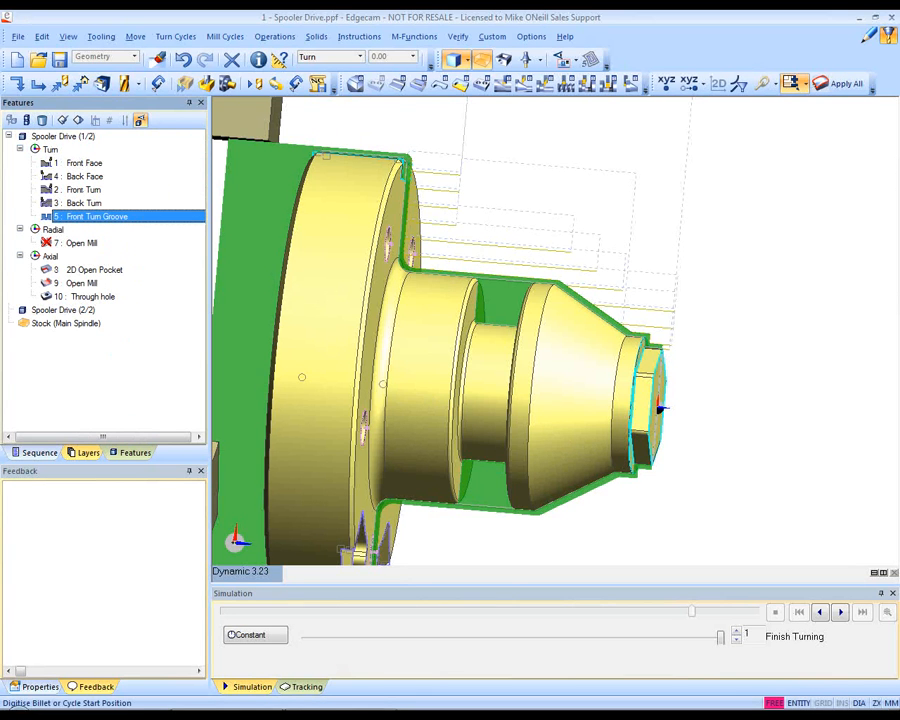
right_click(226, 571)
left_click(245, 440)
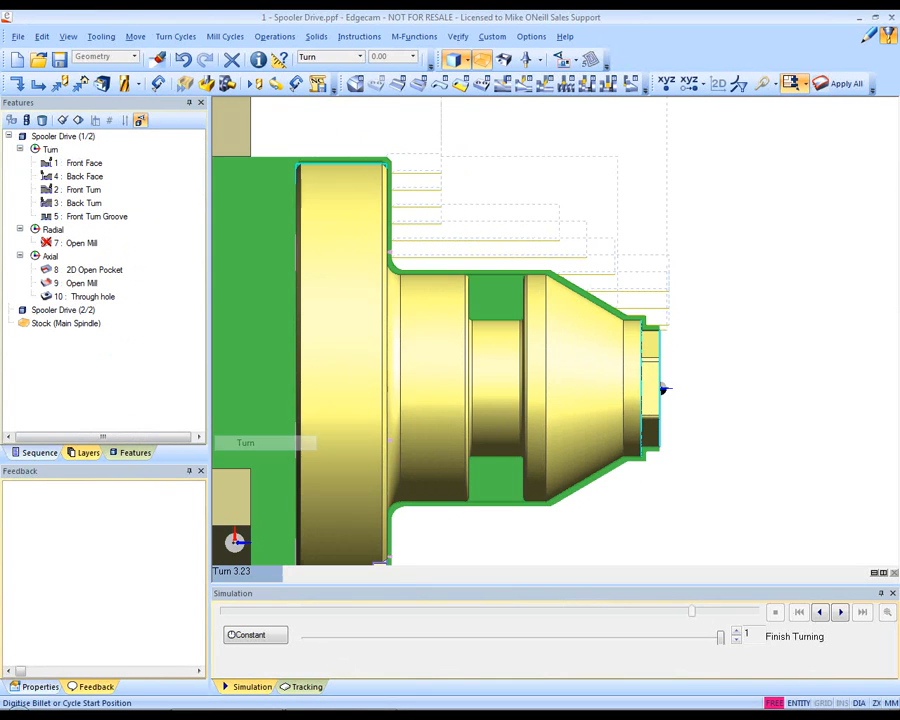
left_click(663, 388)
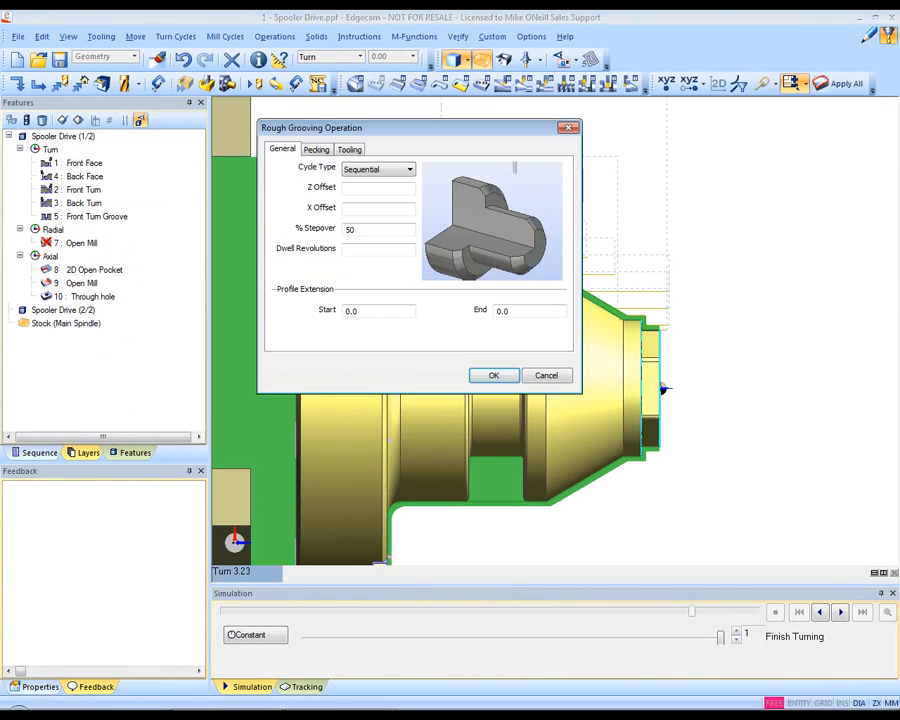
Review the Cycle Type options of the Rough Grooving Operation and keep Sequential
key("alt+Down")
key("Down")
key("Down")
key("Down")
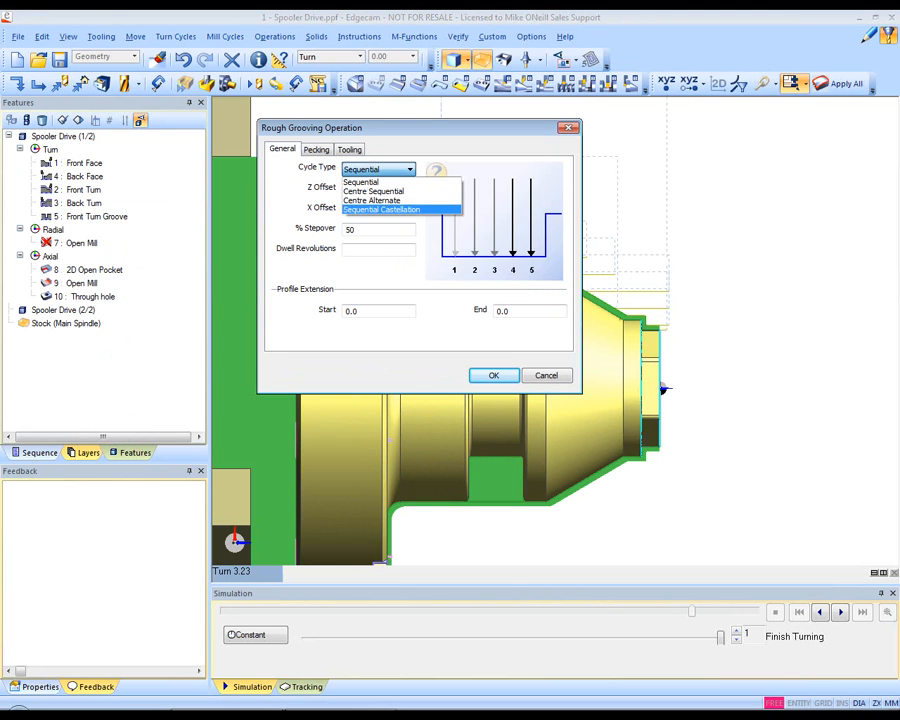
key("Return")
key("alt+Down")
key("Up")
key("Up")
key("Up")
key("Return")
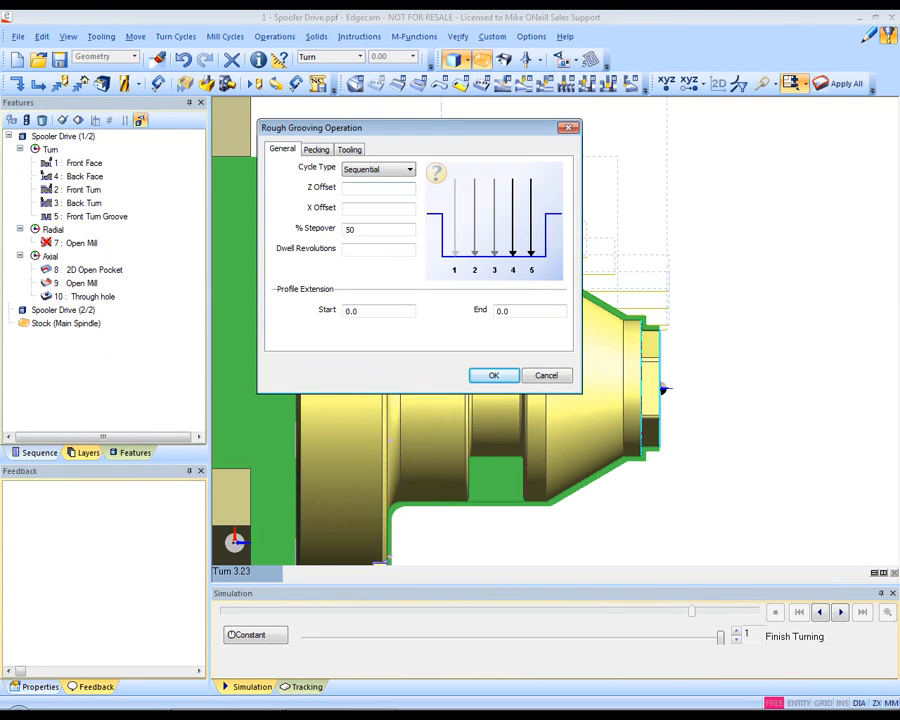
Set the rough grooving Z Offset and X Offset to 1 and open the pecking settings
key("Tab")
type("1")
key("Tab")
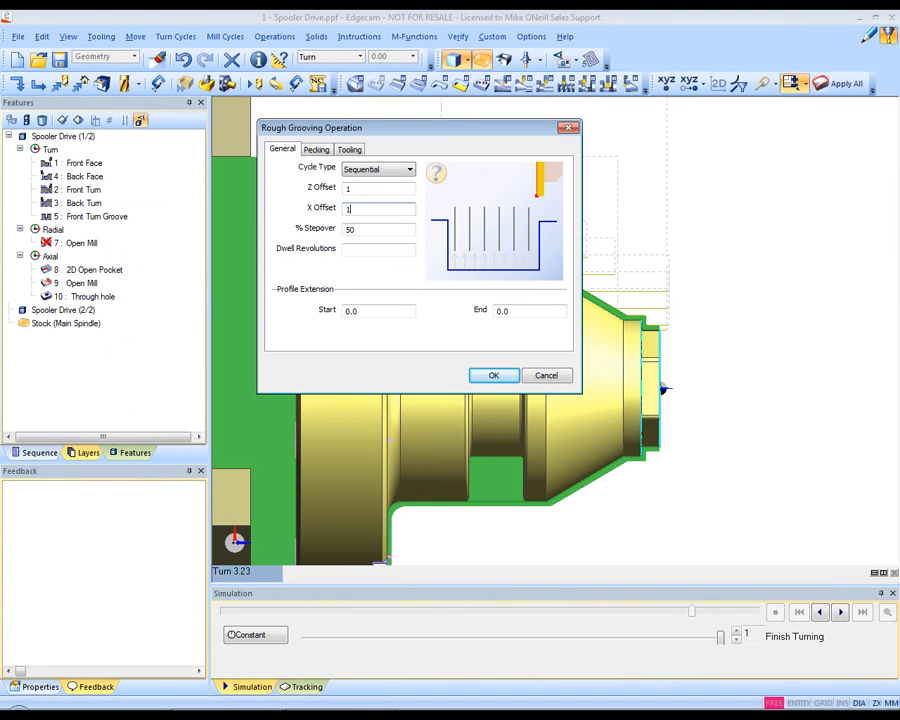
type("1")
key("ctrl+Tab")
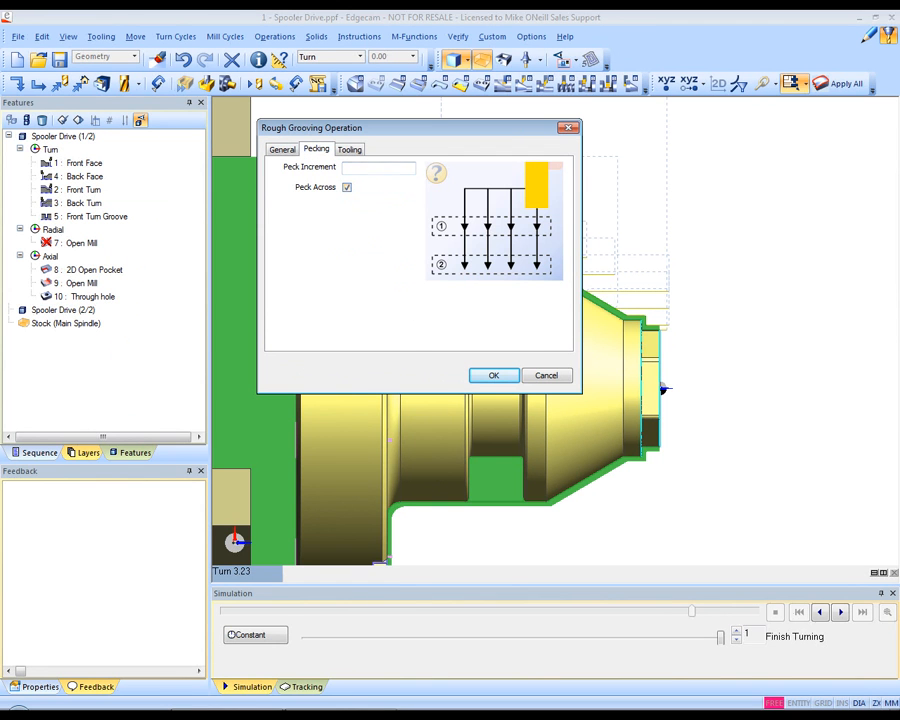
Load the 4mm External Groove Tool from the ToolStore with CSS enabled, set turret position 3, and complete the rough grooving operation
key("ctrl+Tab")
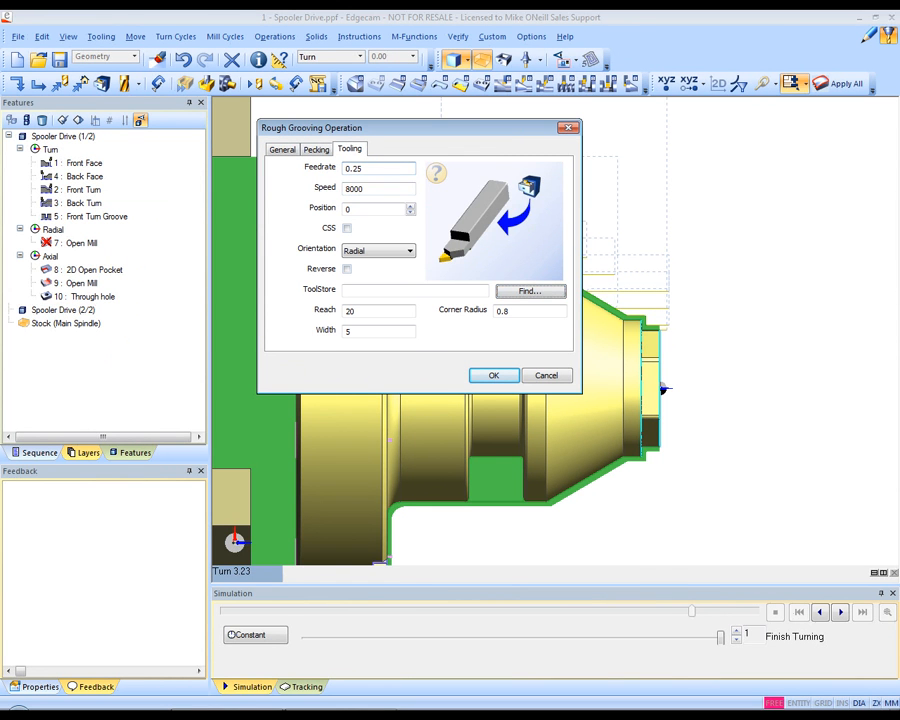
left_click(530, 291)
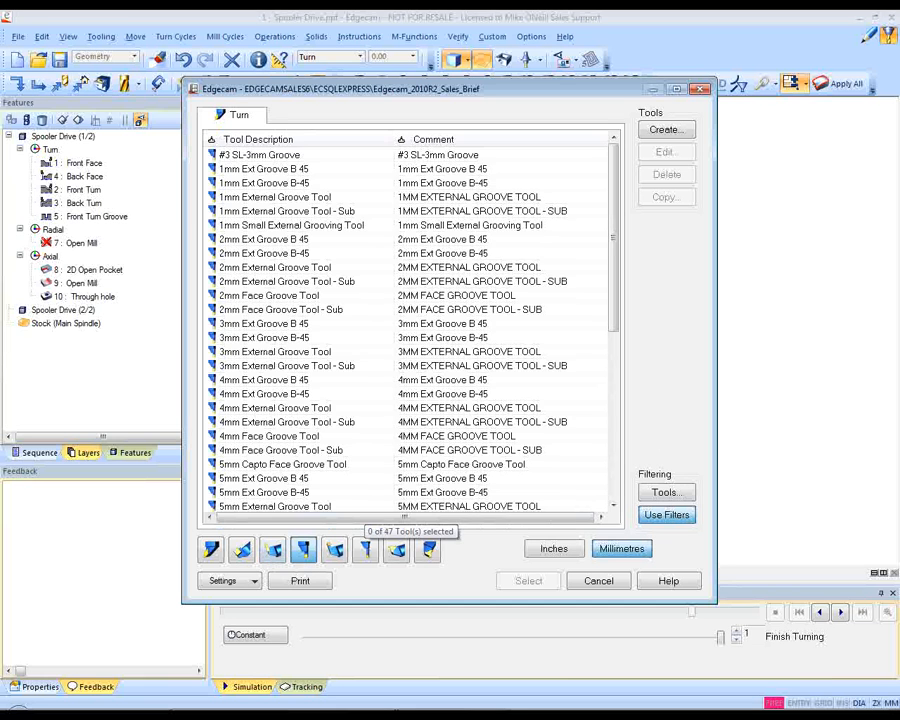
left_click(275, 408)
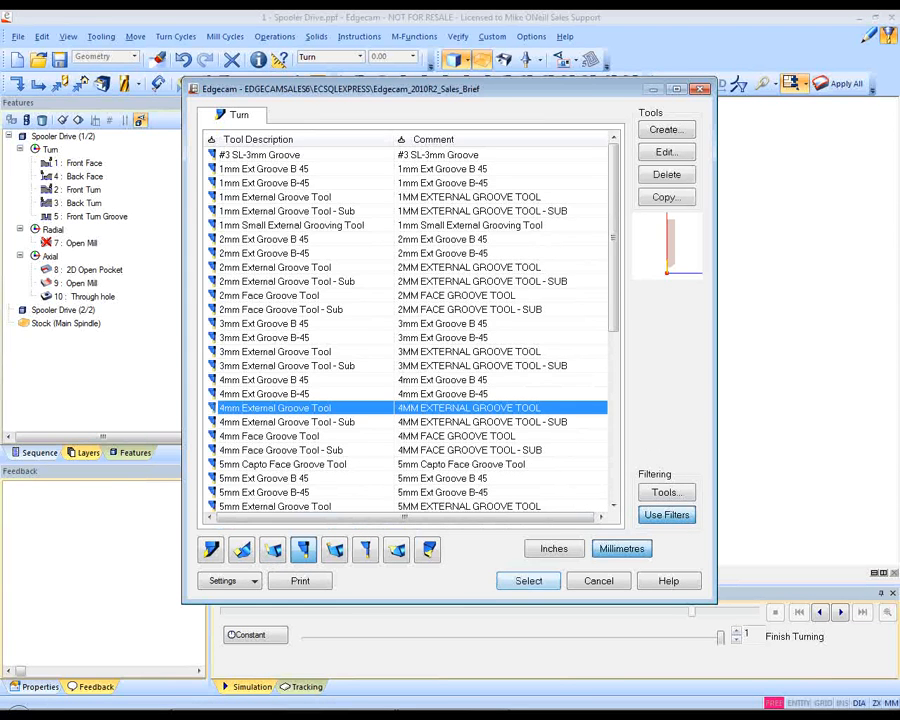
left_click(528, 580)
left_click(347, 229)
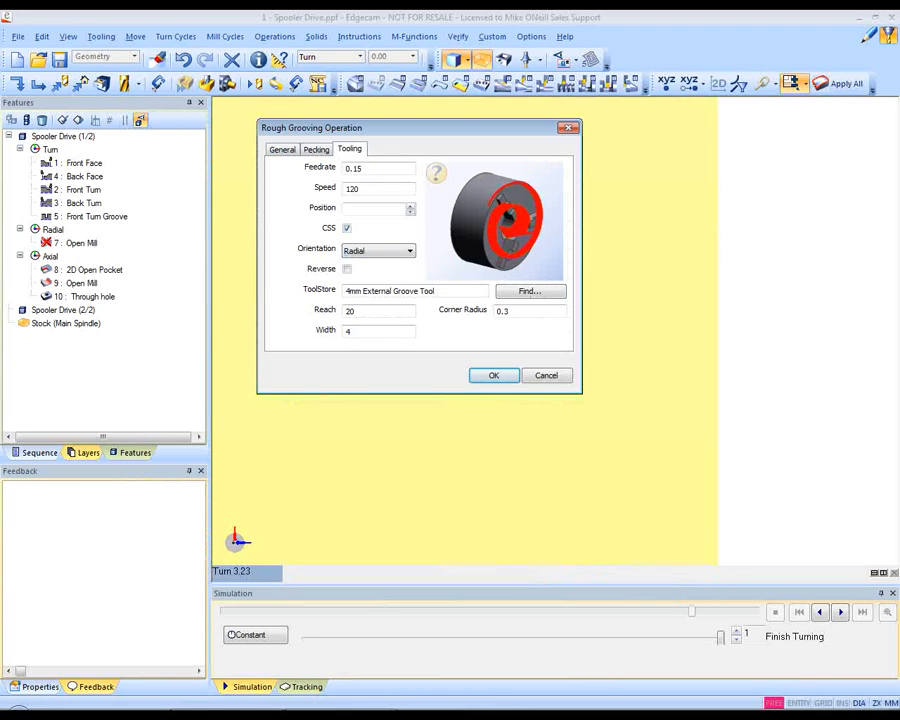
left_click(373, 209)
type("3")
key("Return")
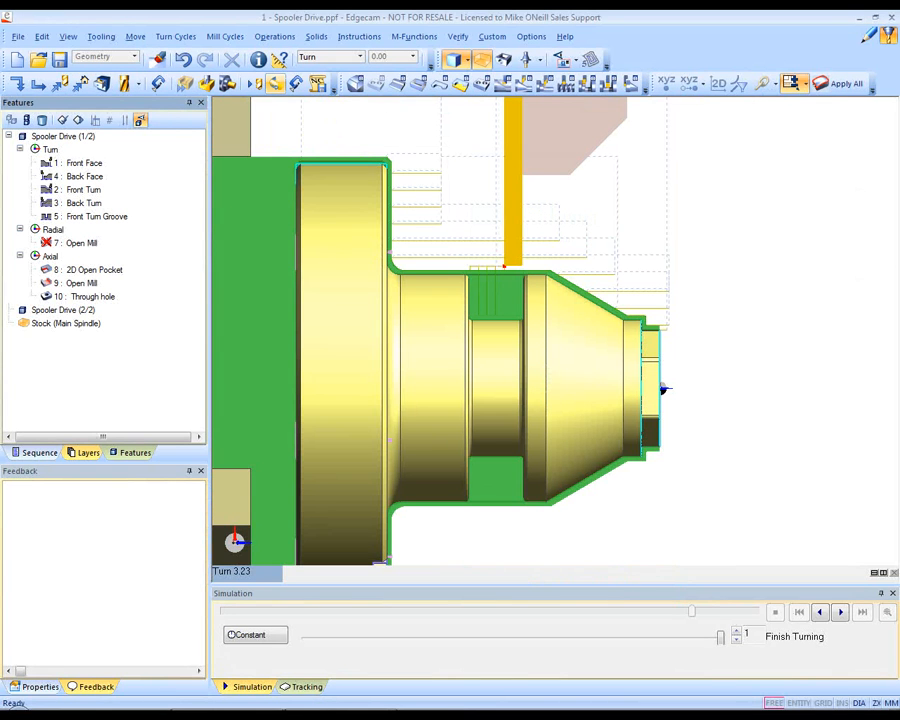
Update the stock after the rough grooving pass without generating 3D stock
left_click(276, 83)
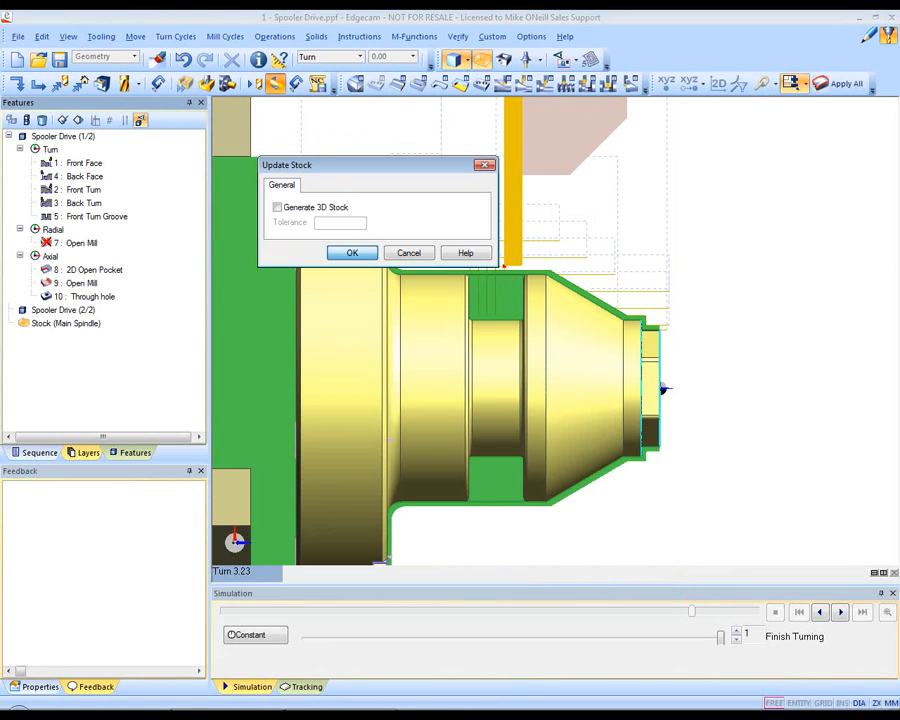
key("Return")
key("Return")
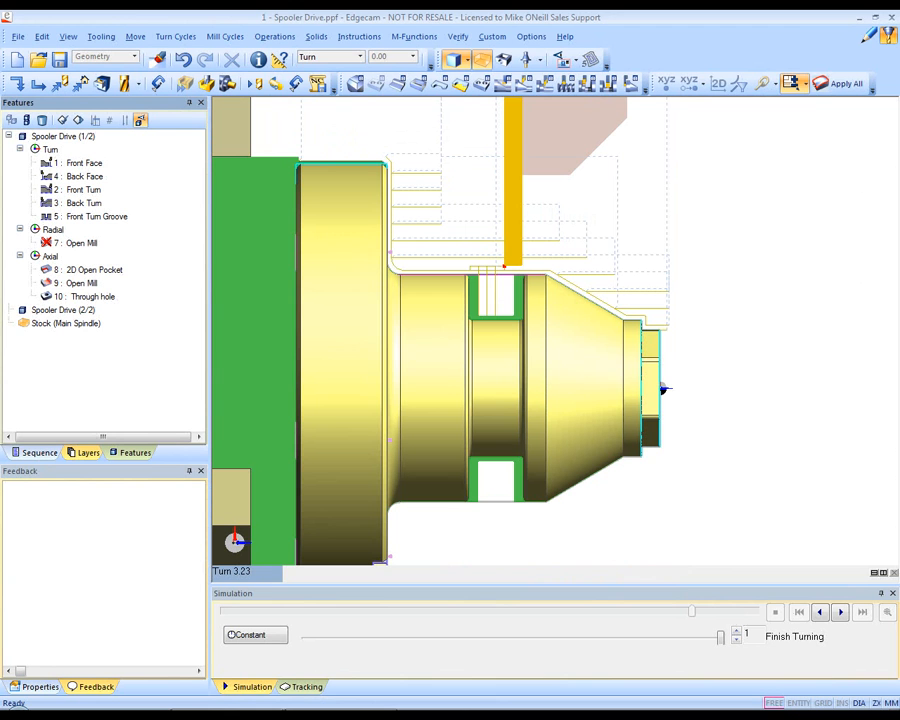
Add a Finish Grooving Operation to the Front Turn Groove feature using the current tool, and update the stock without 3D stock
left_click(97, 216)
right_click(97, 216)
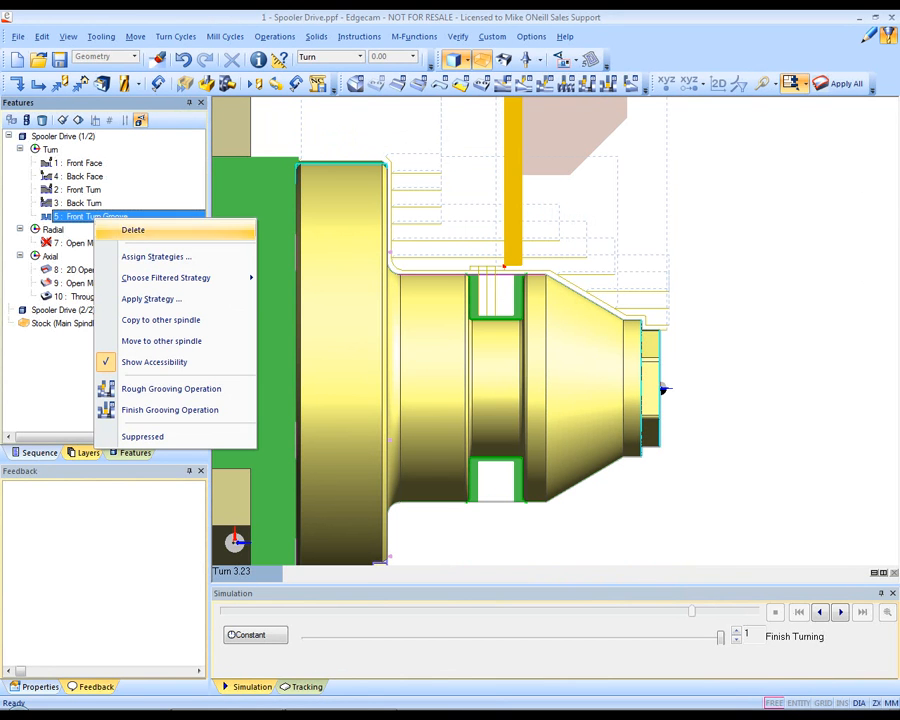
left_click(170, 410)
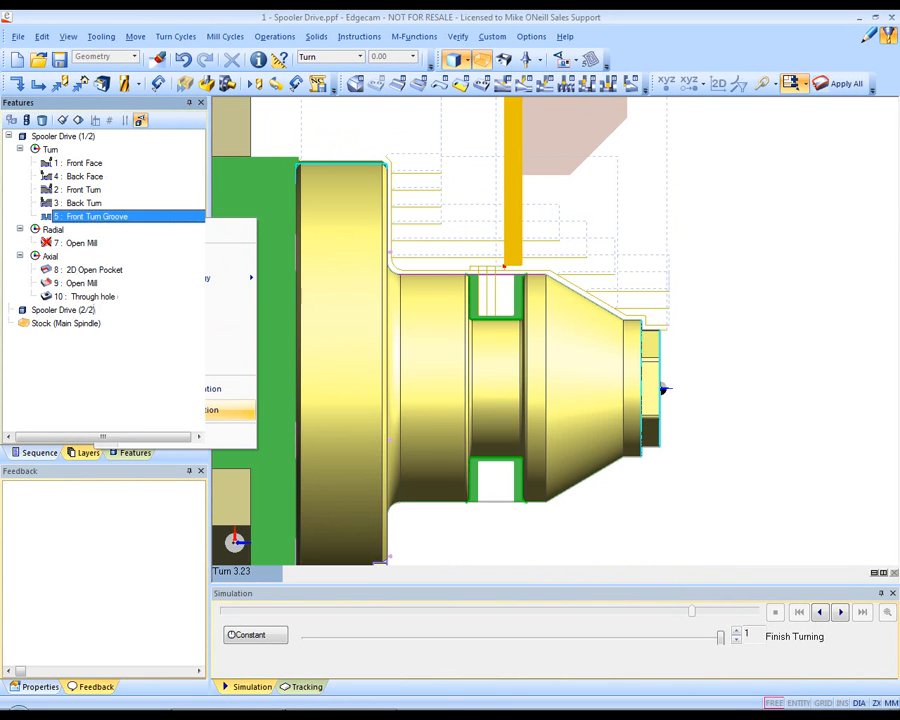
left_click(316, 149)
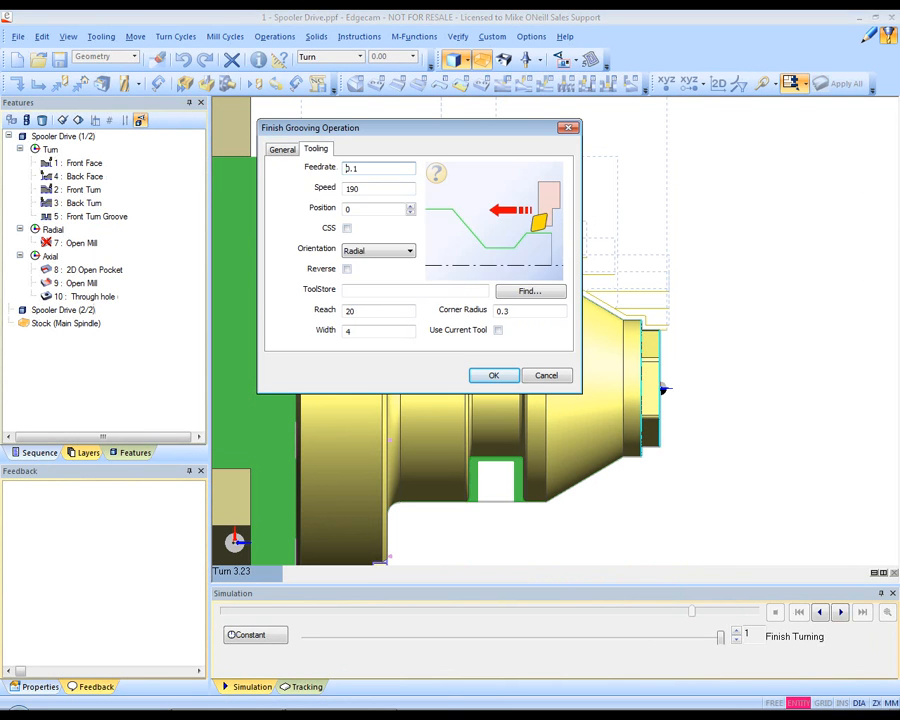
left_click(498, 330)
key("Return")
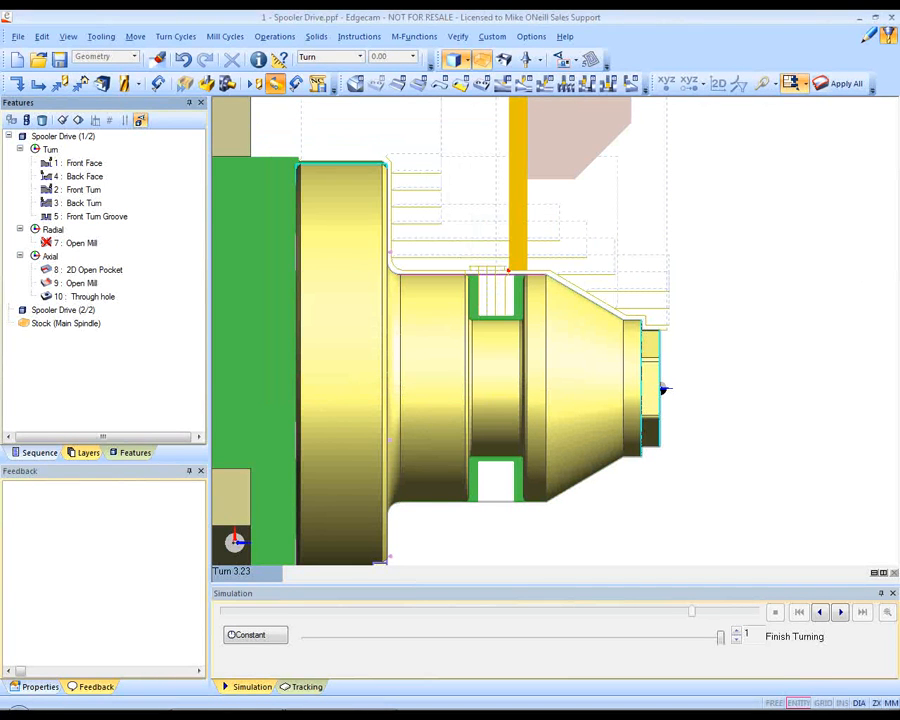
left_click(274, 83)
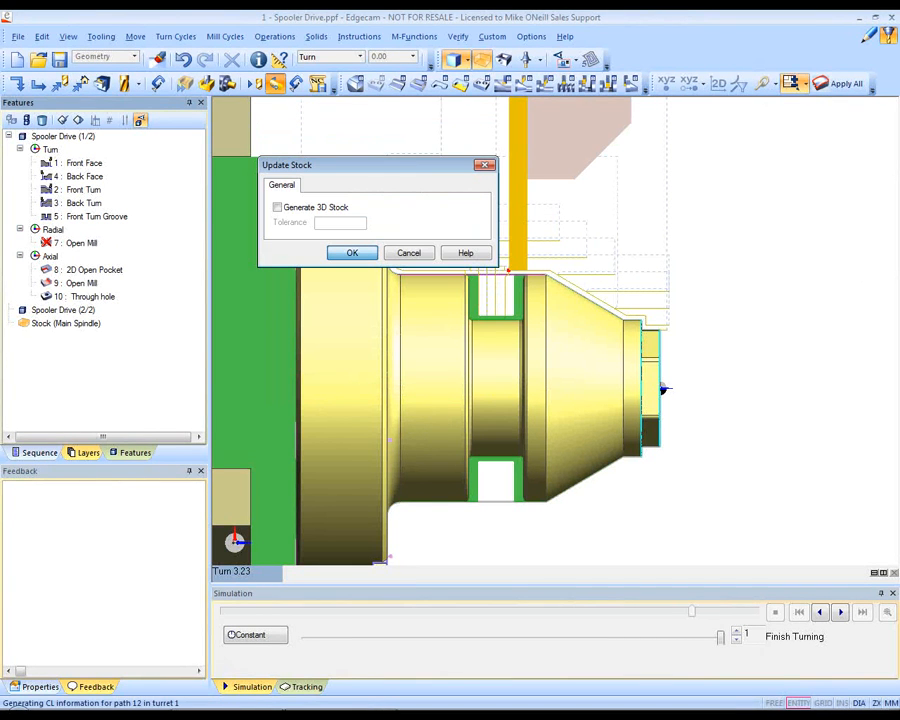
key("Return")
Check the radial Open Mill and axial features on the model, and start a Hole Operation for Turning on the Through hole feature
middle_click_drag(663, 388, 685, 325)
scroll(553, 331, "down", 3)
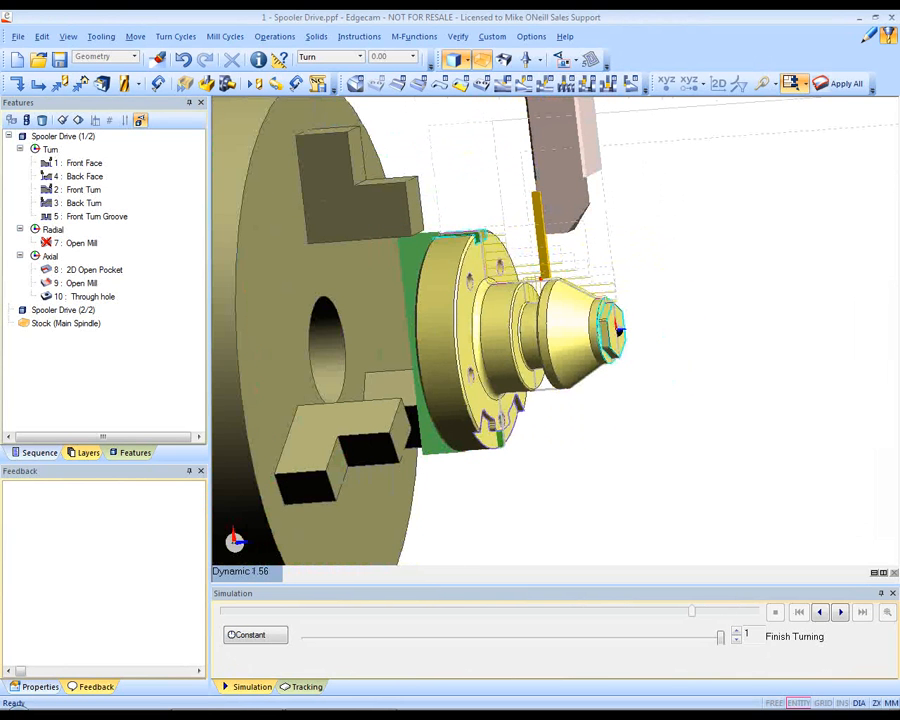
left_click(78, 243)
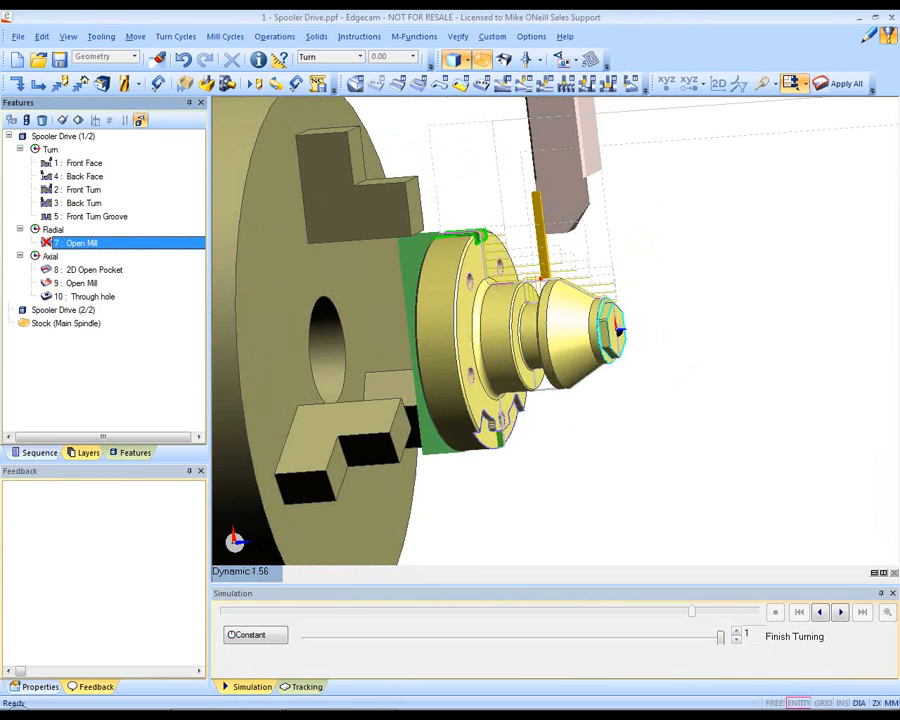
left_click(94, 270)
left_click(92, 296)
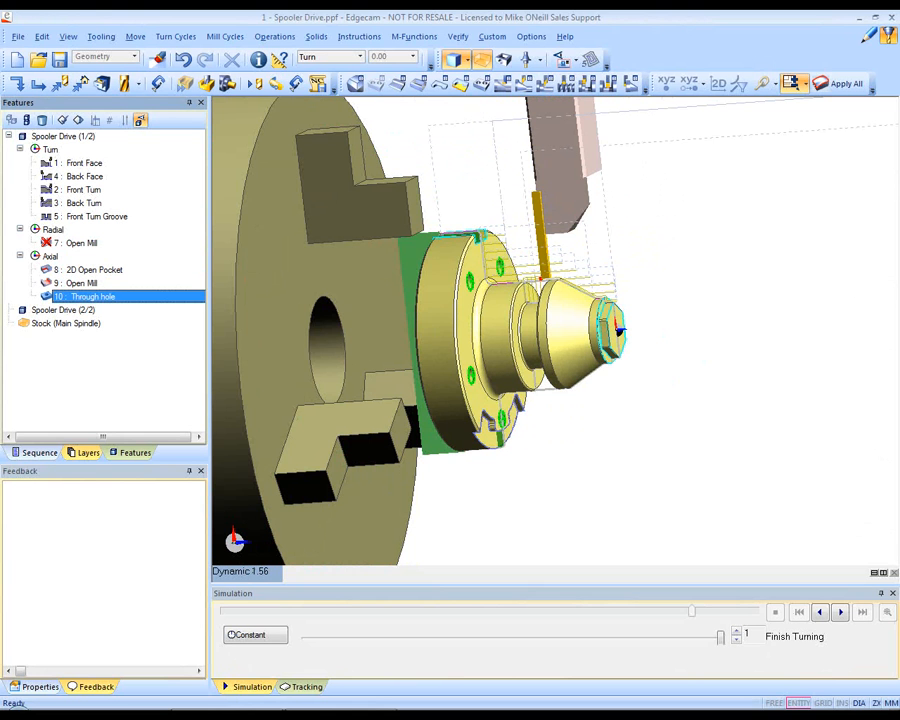
right_click(84, 297)
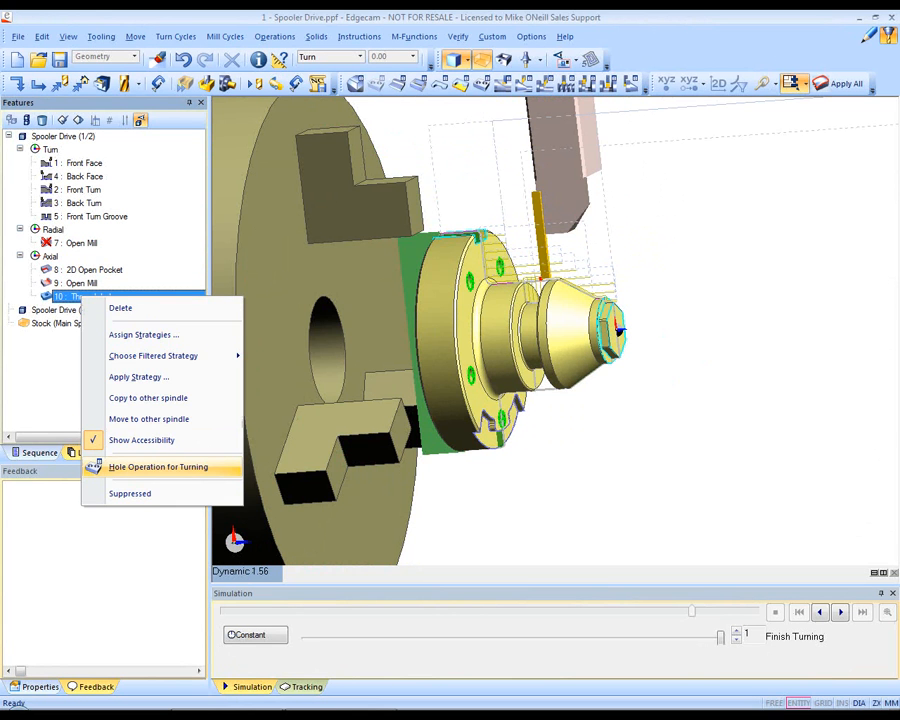
left_click(150, 467)
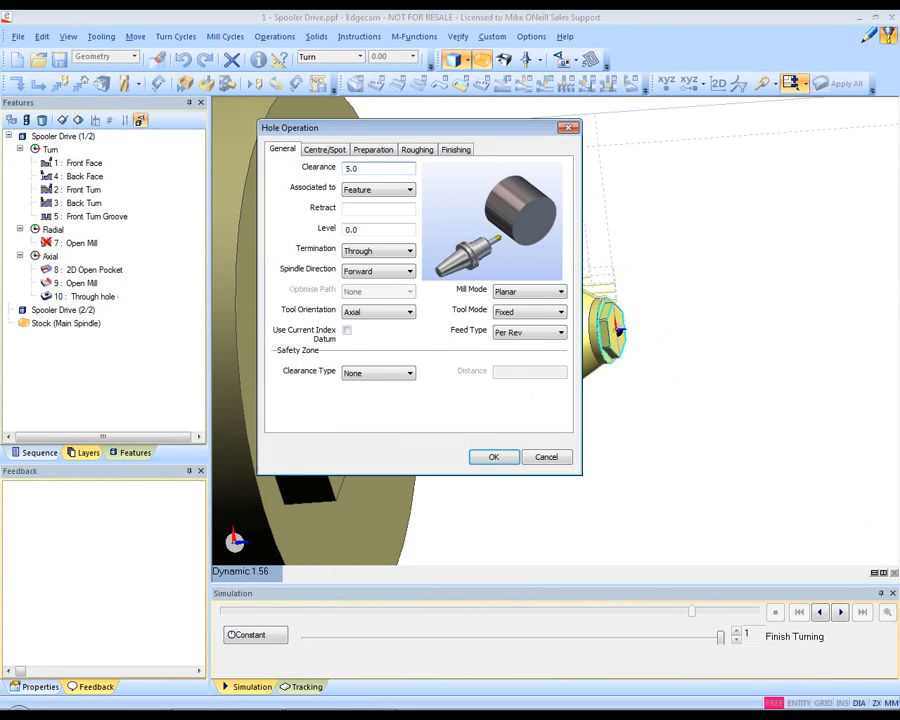
left_click_drag(320, 127, 157, 94)
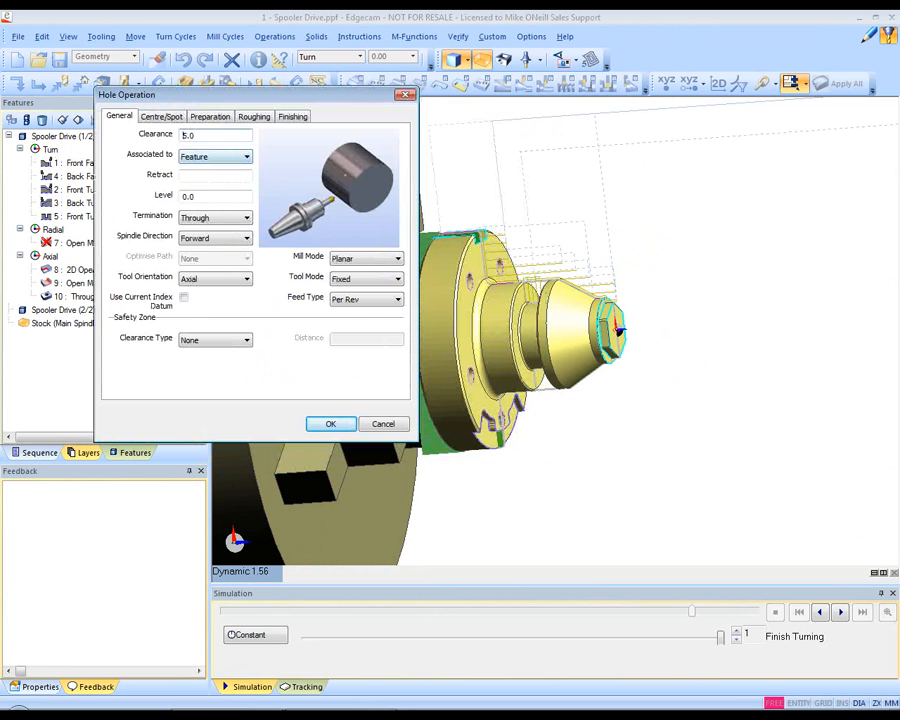
Set the hole operation to Rotary mill mode and Driven tool mode with Axial tool orientation
left_click(366, 258)
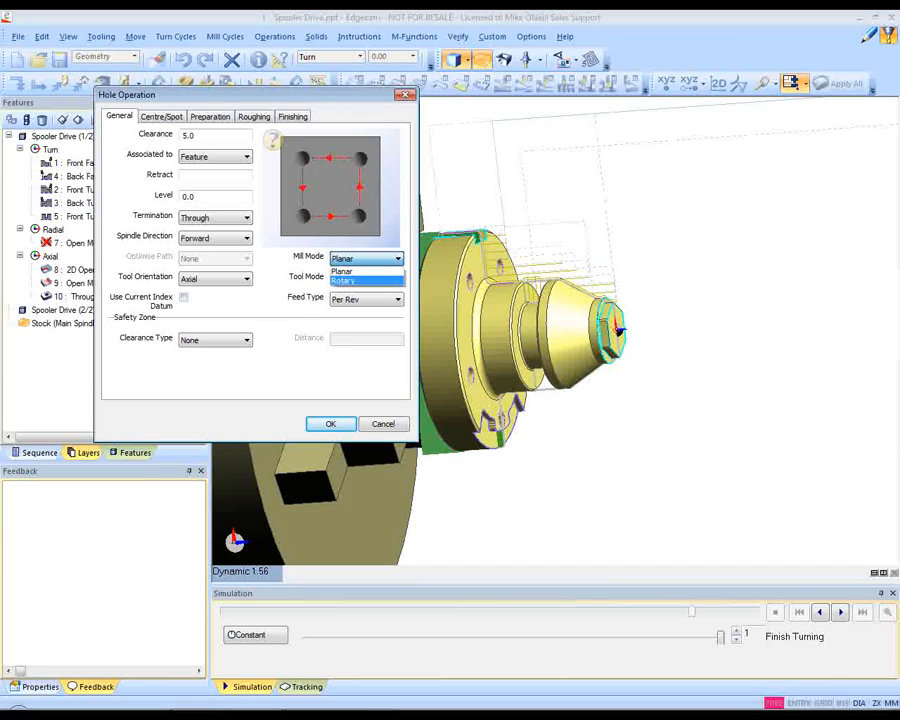
left_click(342, 283)
left_click(366, 278)
left_click(342, 301)
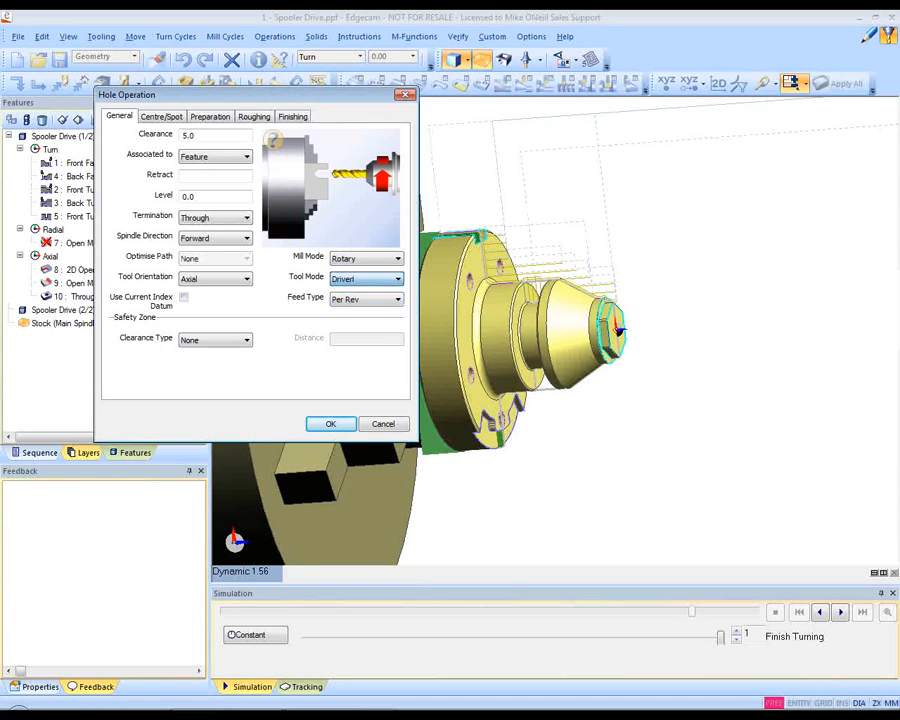
left_click(215, 279)
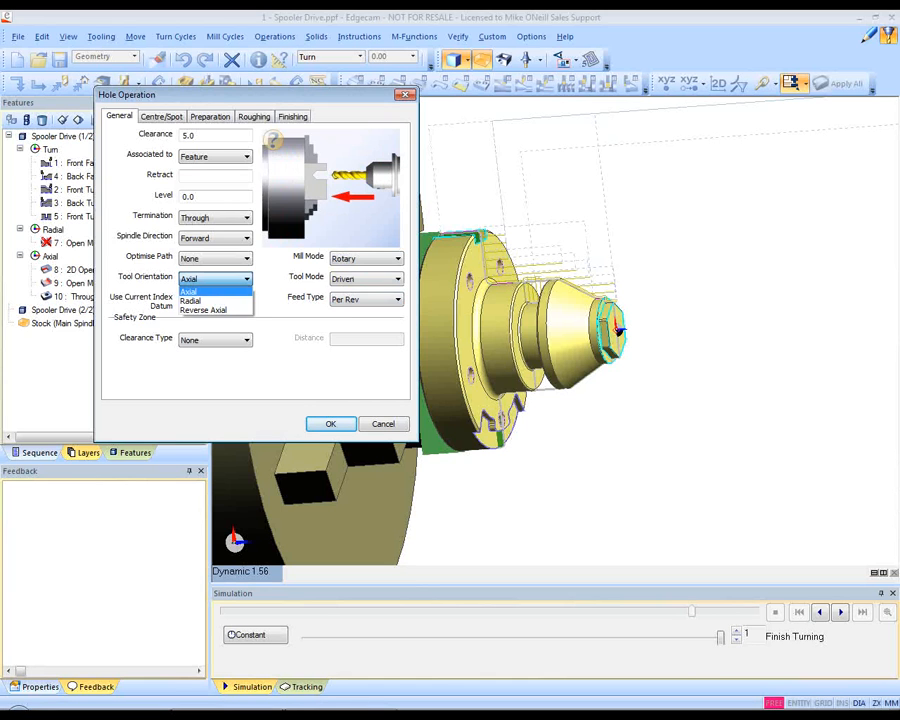
left_click(200, 291)
Choose the 8.0 mm Jobber Drill from the ToolStore for the hole's Drill roughing strategy and generate the hole operation
key("ctrl+Tab")
key("ctrl+Tab")
key("ctrl+Tab")
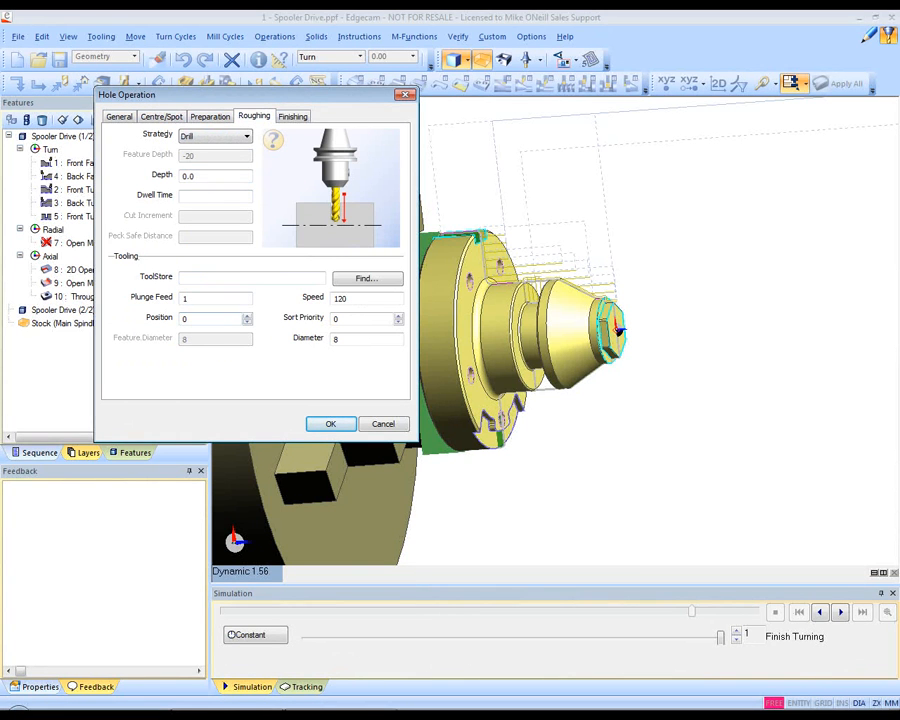
left_click(367, 279)
left_click(306, 115)
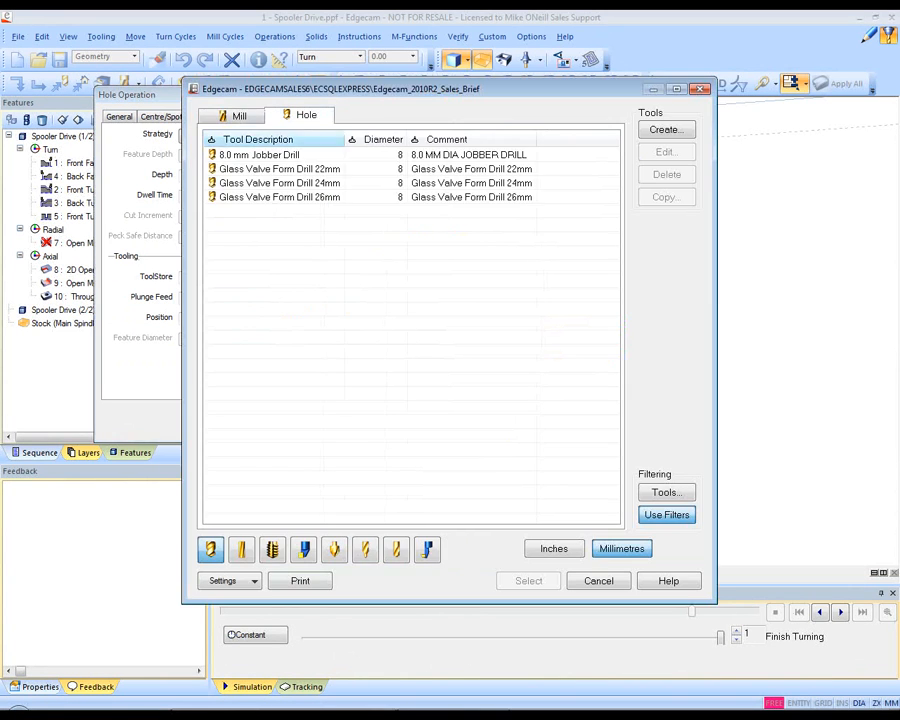
double_click(259, 155)
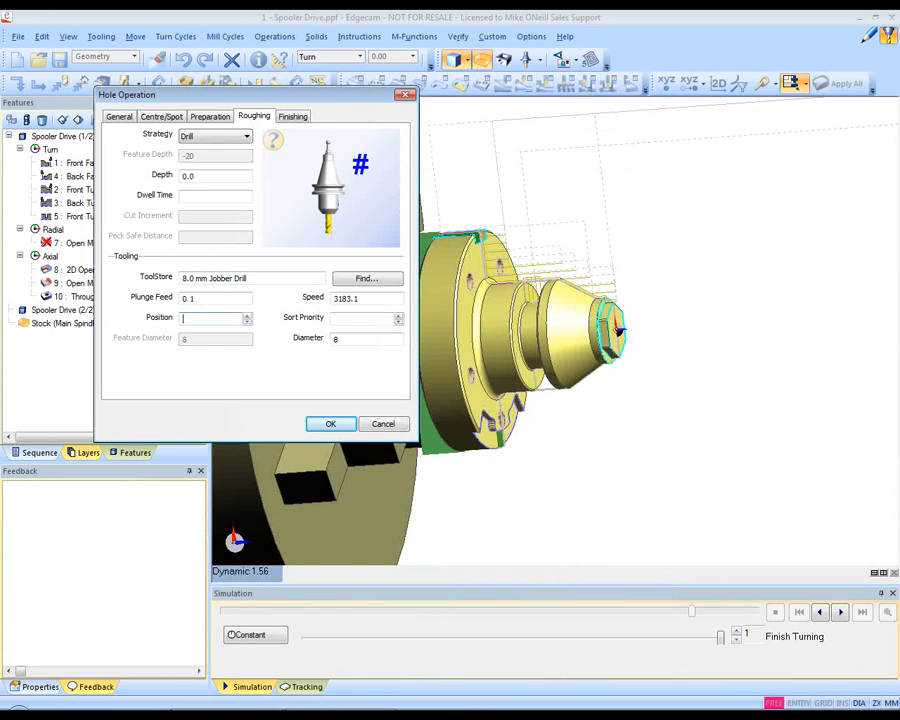
left_click(330, 424)
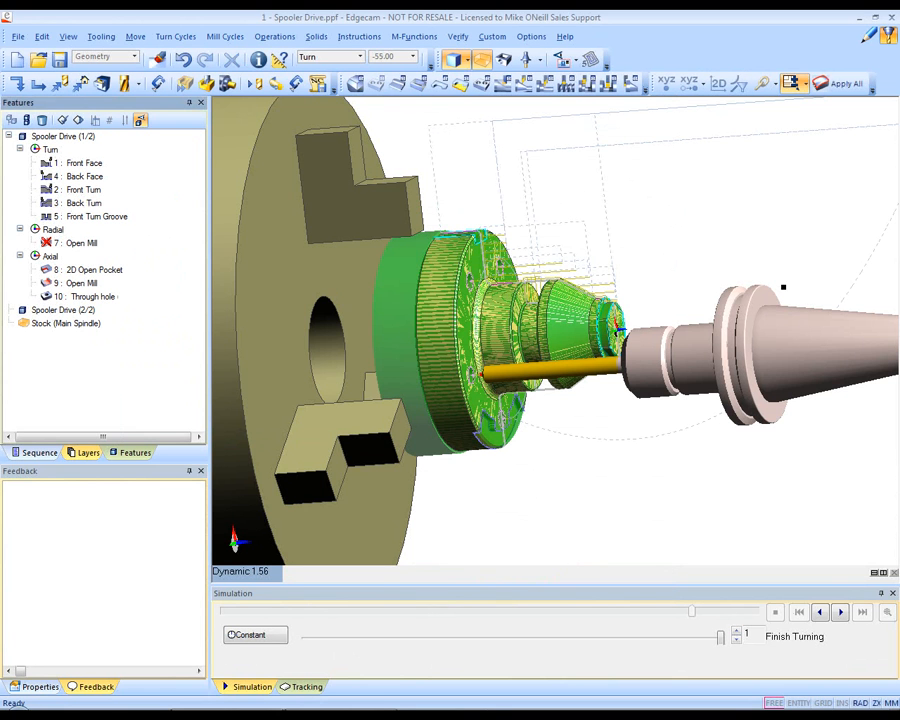
Start a milling Roughing operation with Axial tool orientation and Rotary mode on the 2D Open Pocket feature
middle_click_drag(783, 287, 793, 339)
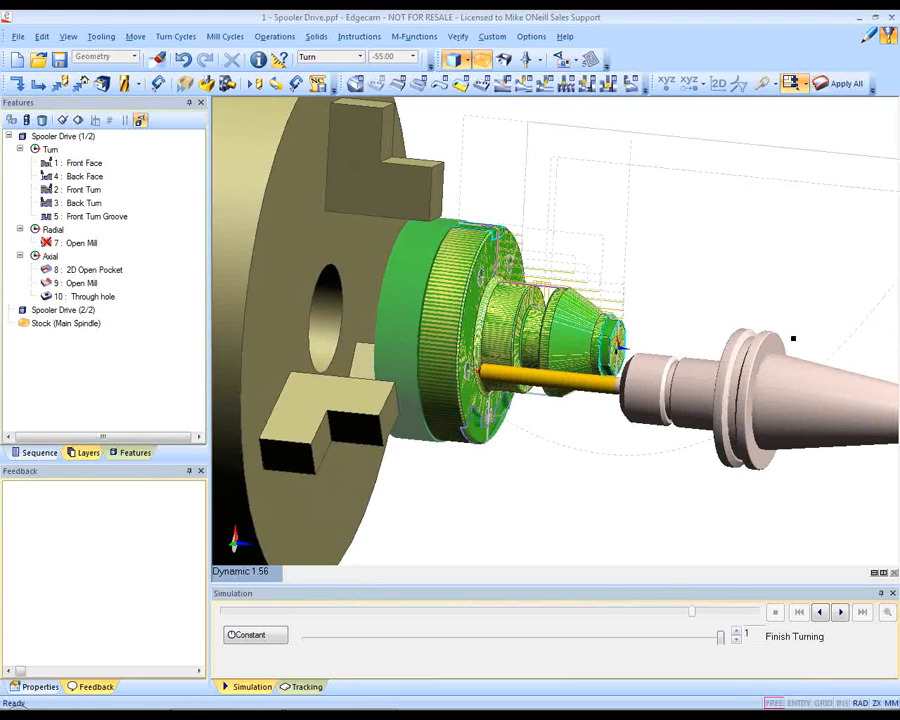
left_click(81, 283)
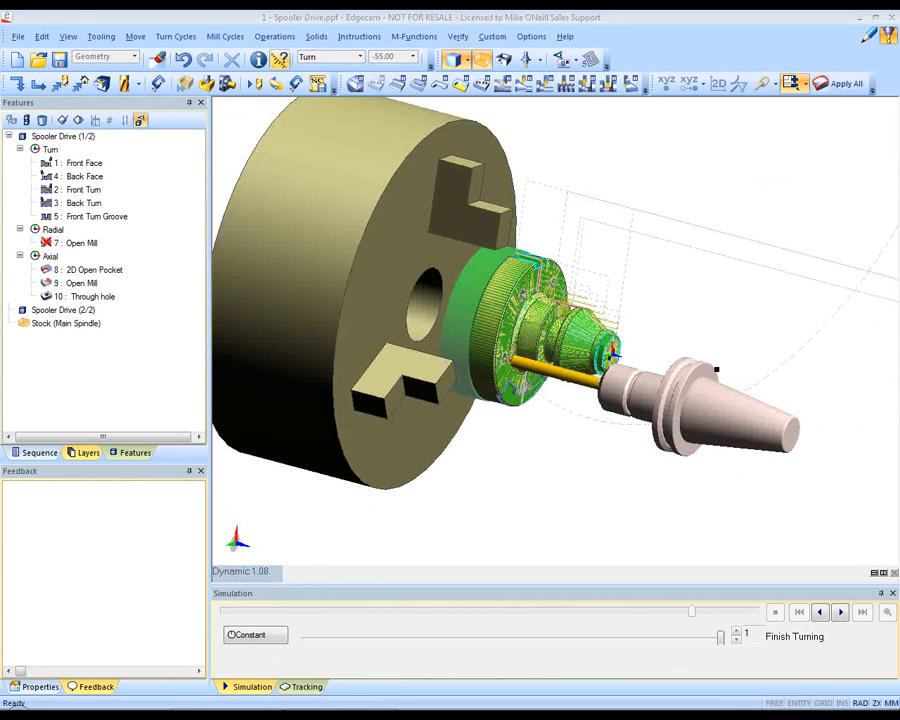
left_click(274, 36)
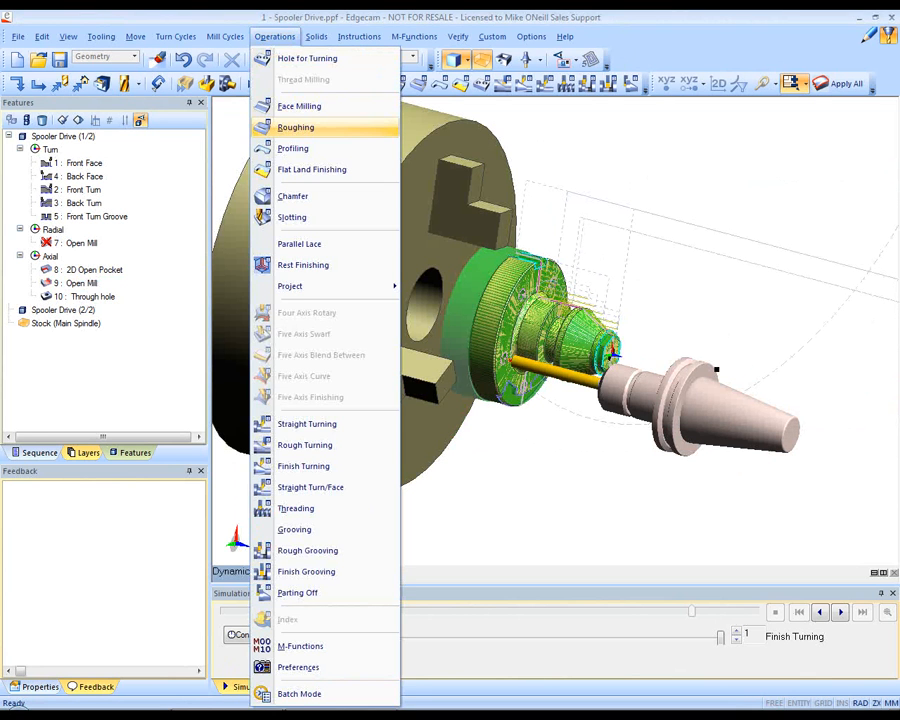
left_click(295, 127)
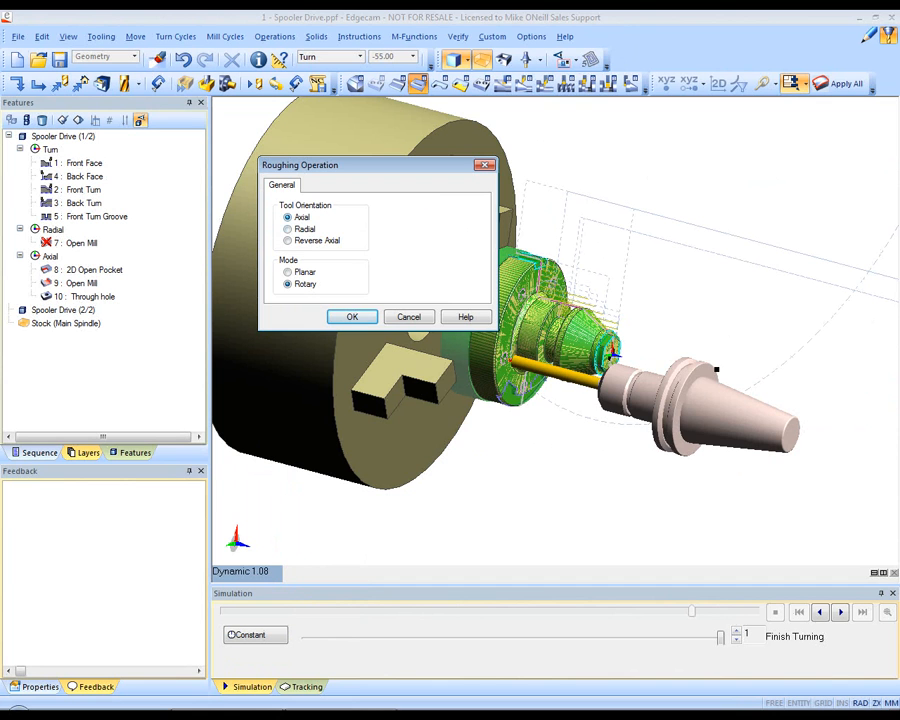
key("Return")
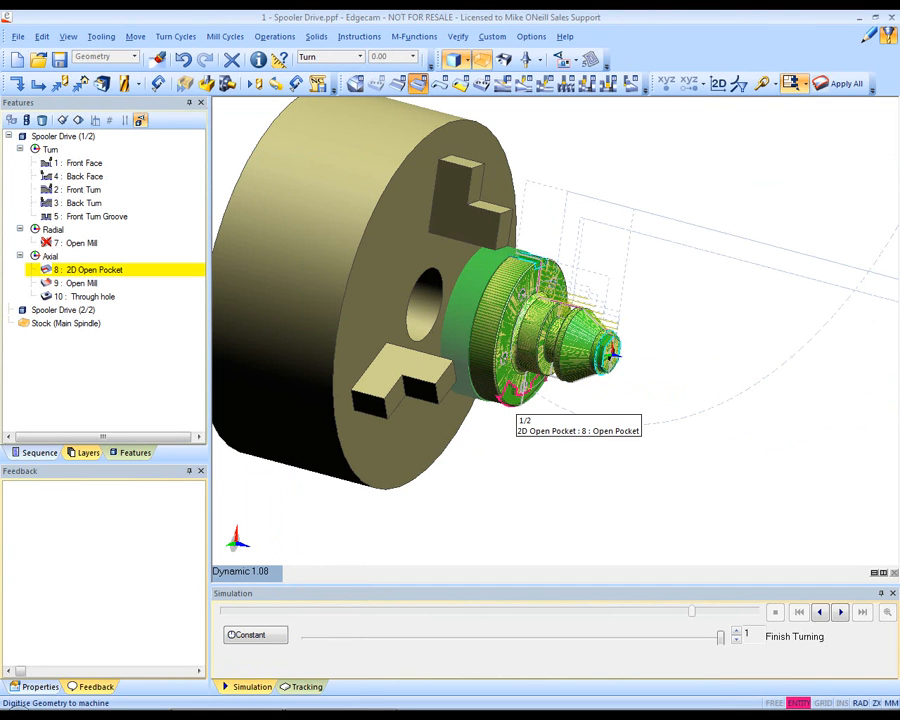
left_click(516, 395)
right_click(516, 395)
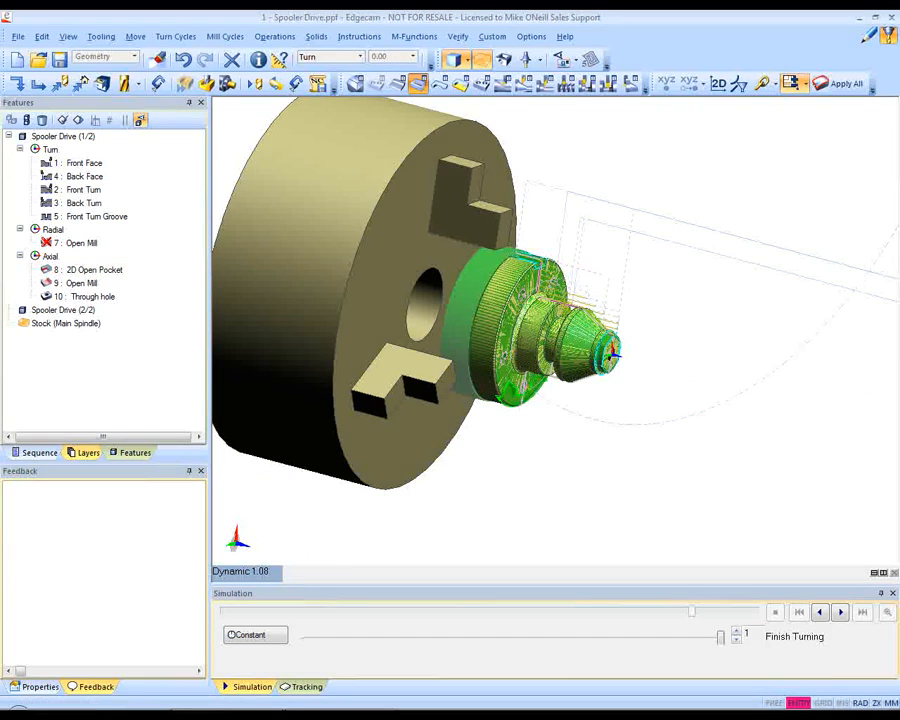
right_click(516, 395)
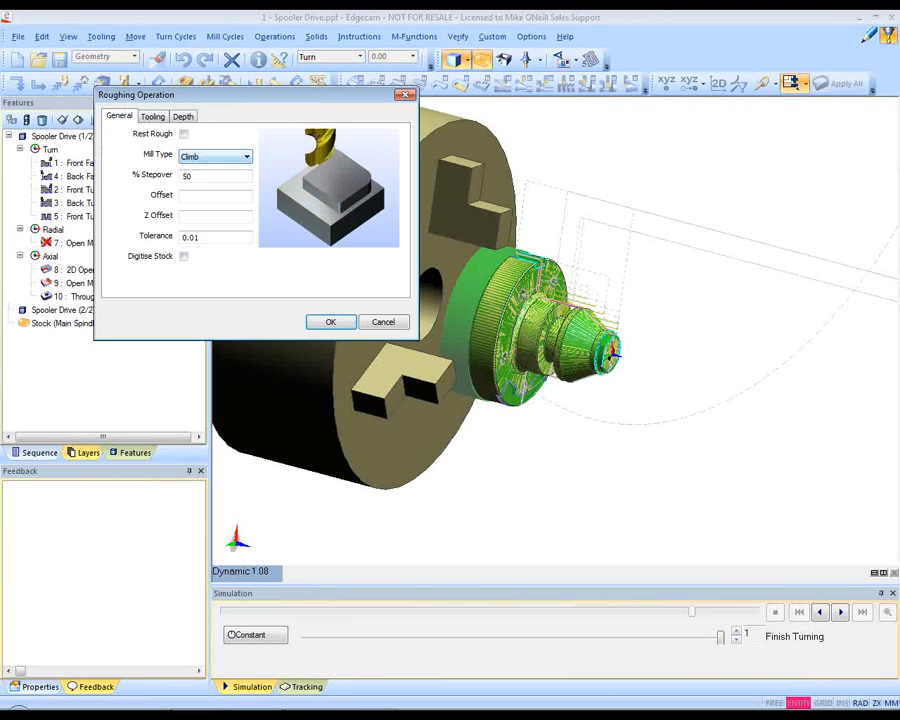
Set the pocket roughing Mill Type to Optimised, review the offset and tolerance settings, and open the tooling settings
left_click(215, 156)
left_click(197, 188)
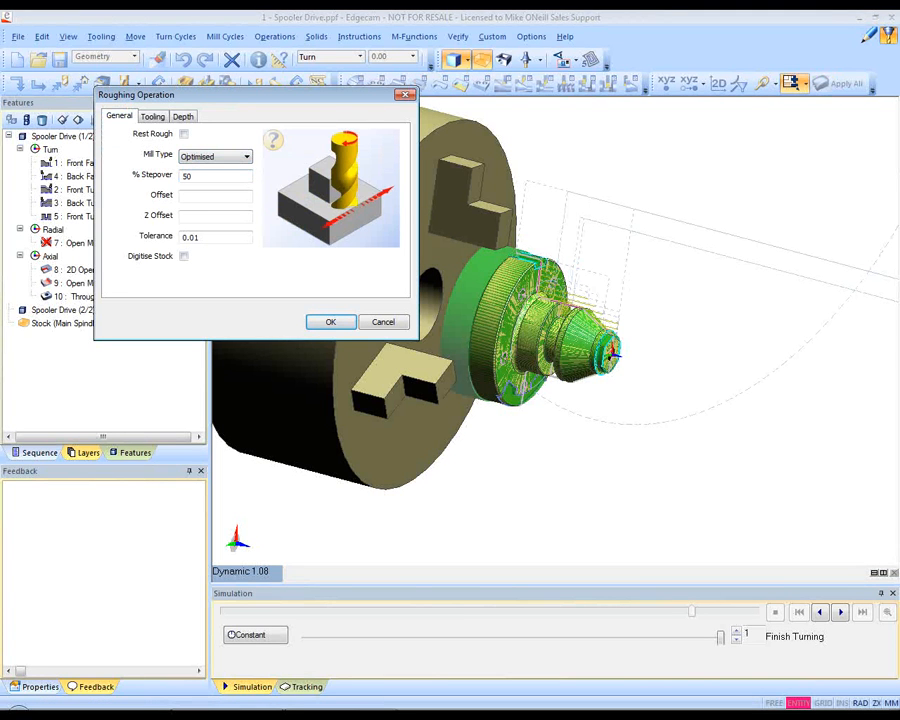
left_click(215, 196)
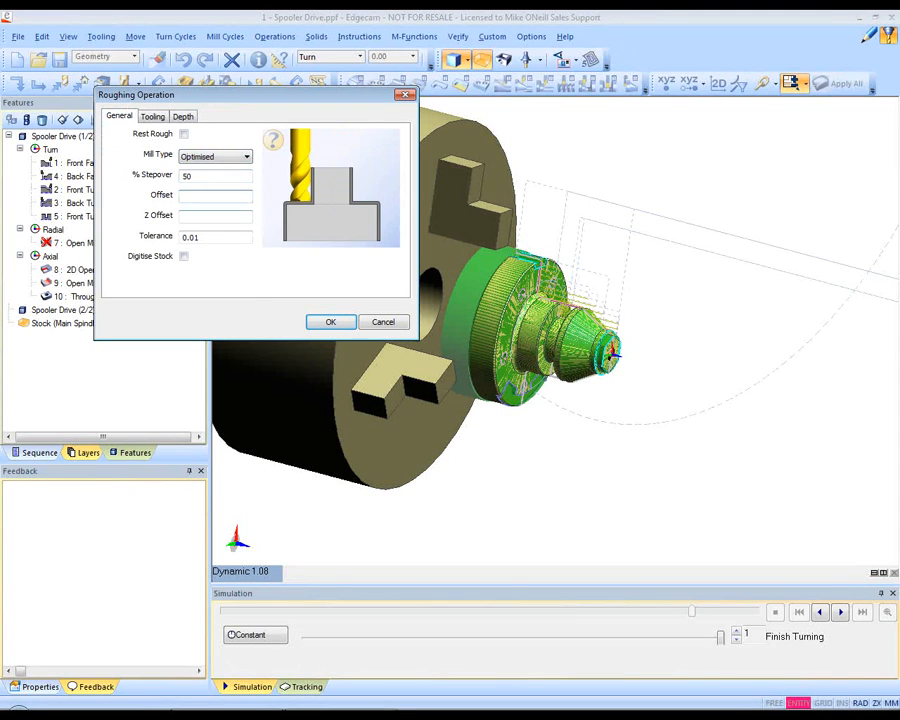
left_click(215, 217)
left_click(215, 237)
left_click(152, 116)
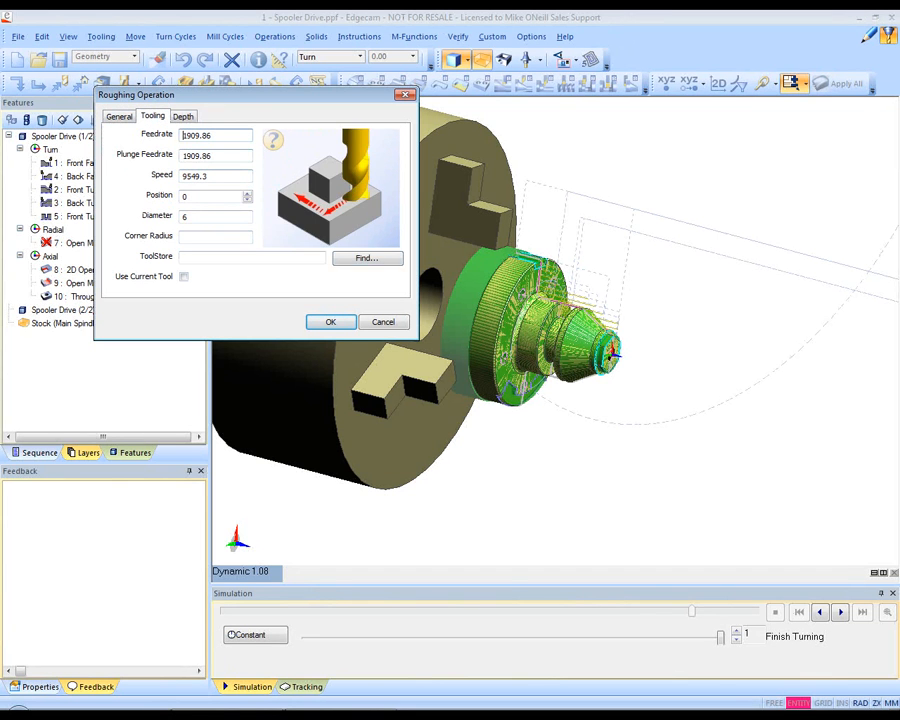
Choose the 6.0 mm Multi-Flute End Mill from the ToolStore in position 7 and generate the pocket roughing operation
left_click(367, 258)
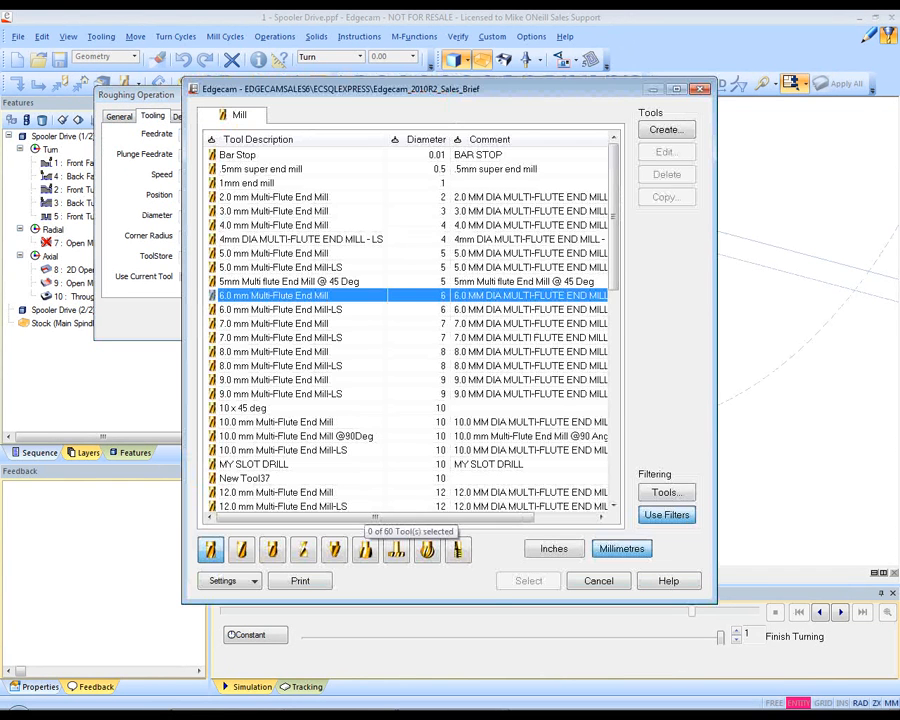
left_click(528, 580)
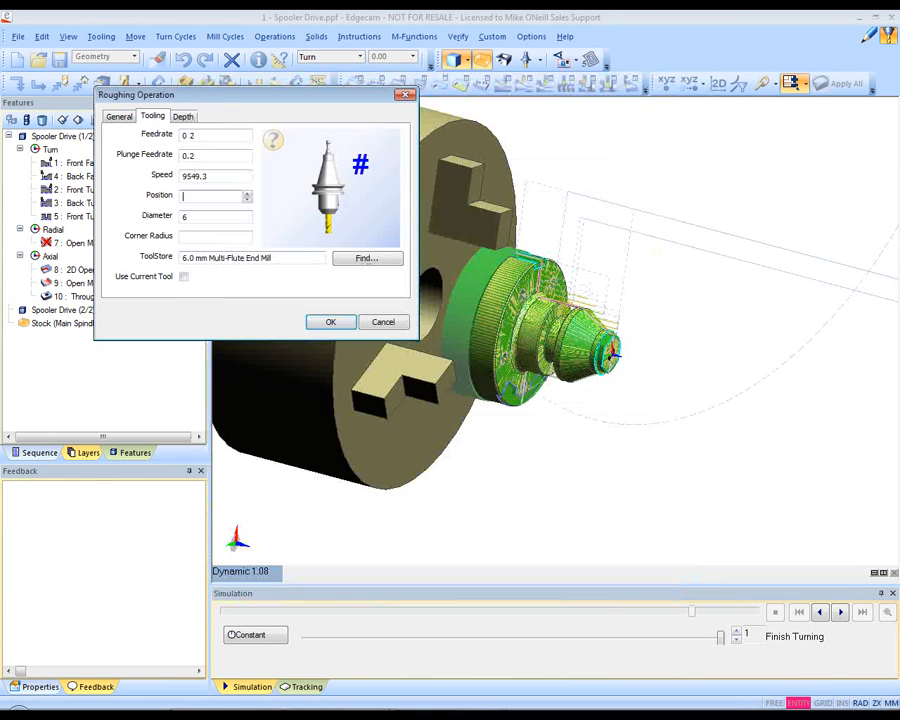
type("7")
left_click(183, 116)
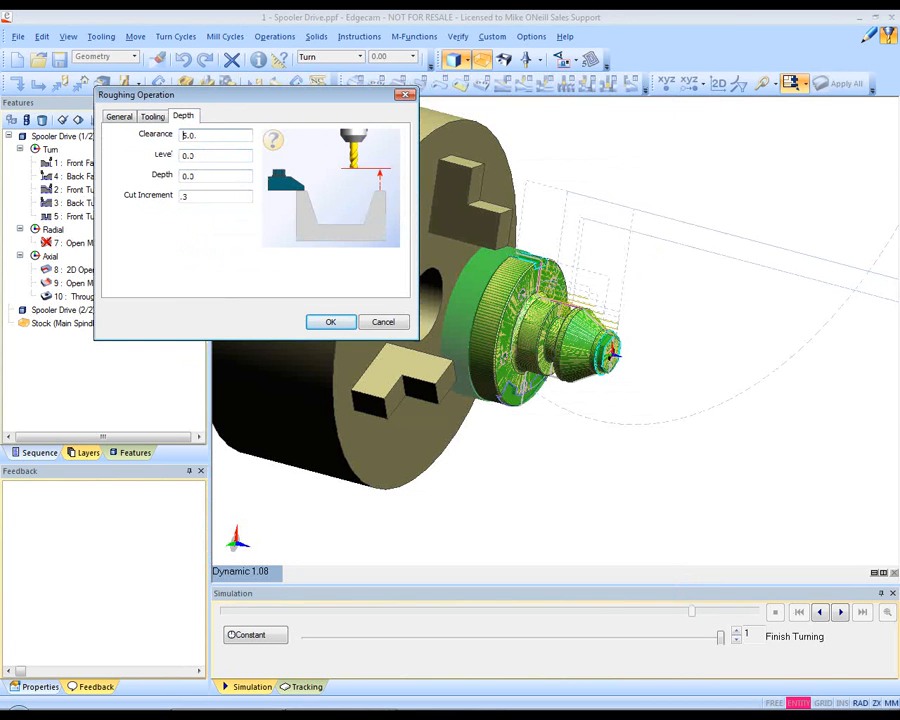
left_click(195, 155)
mouse_move(272, 147)
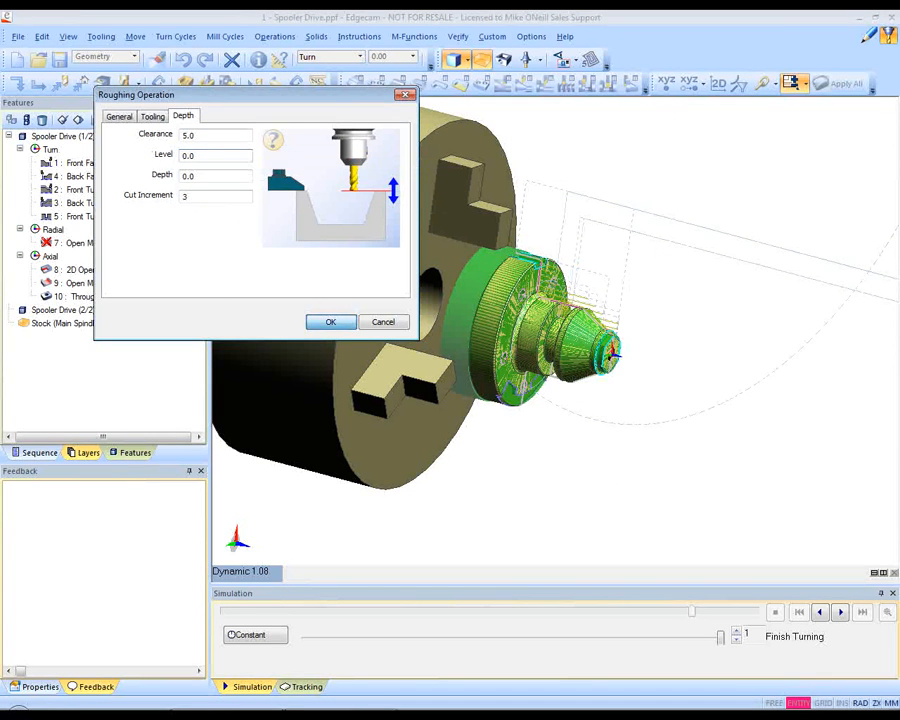
key("Return")
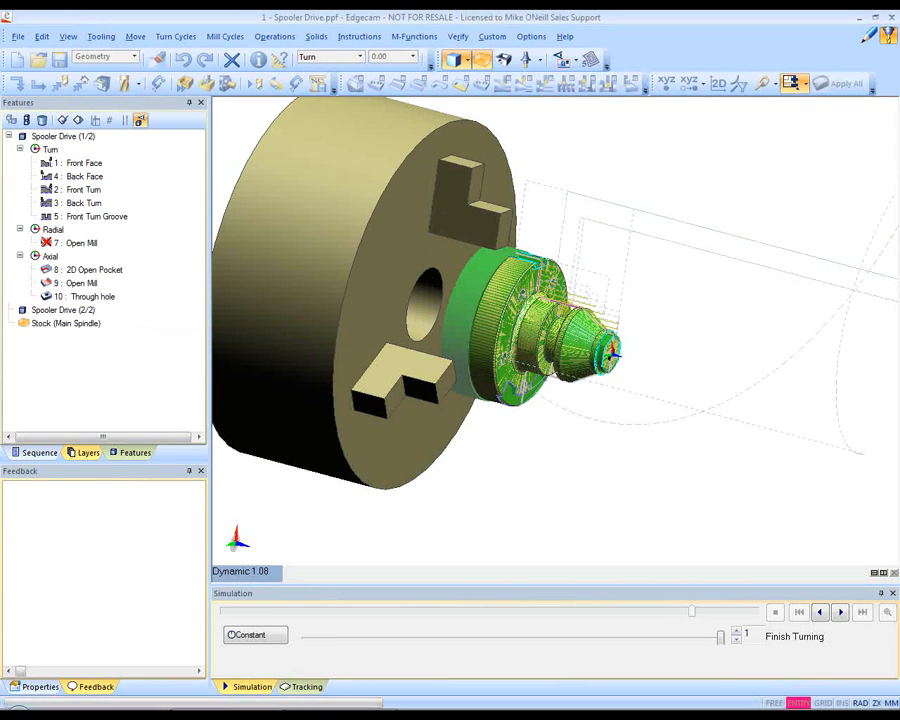
Start a Profiling operation with Axial tool orientation and Rotary mode on the axial Open Mill feature, without boundary entities
middle_click_drag(556, 331, 495, 323)
scroll(556, 331, "up", 4)
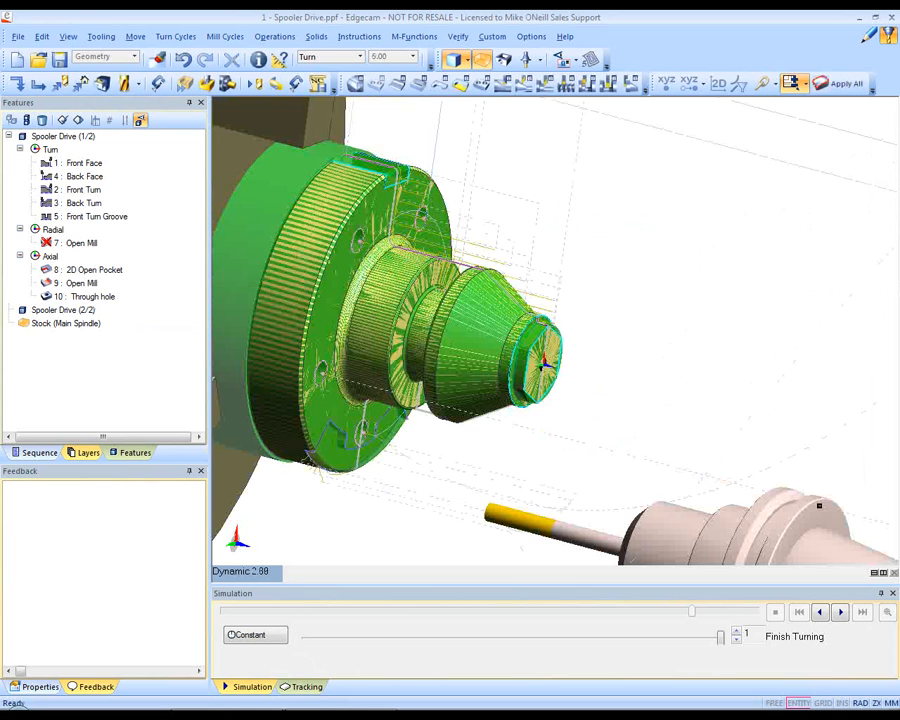
scroll(556, 331, "up", 1)
middle_click_drag(556, 331, 617, 255)
scroll(556, 331, "up", 2)
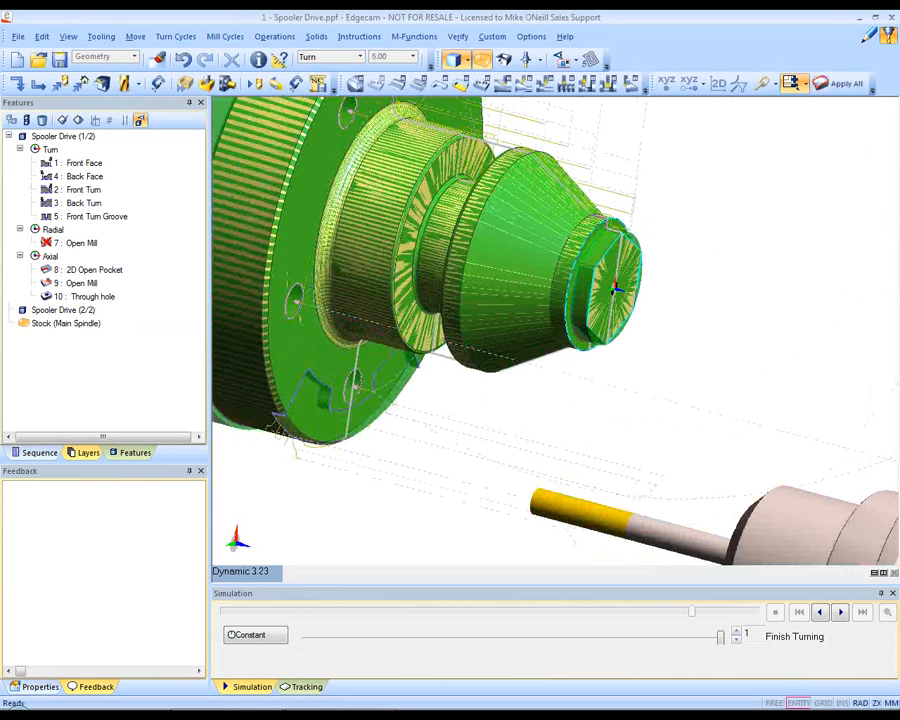
left_click(274, 36)
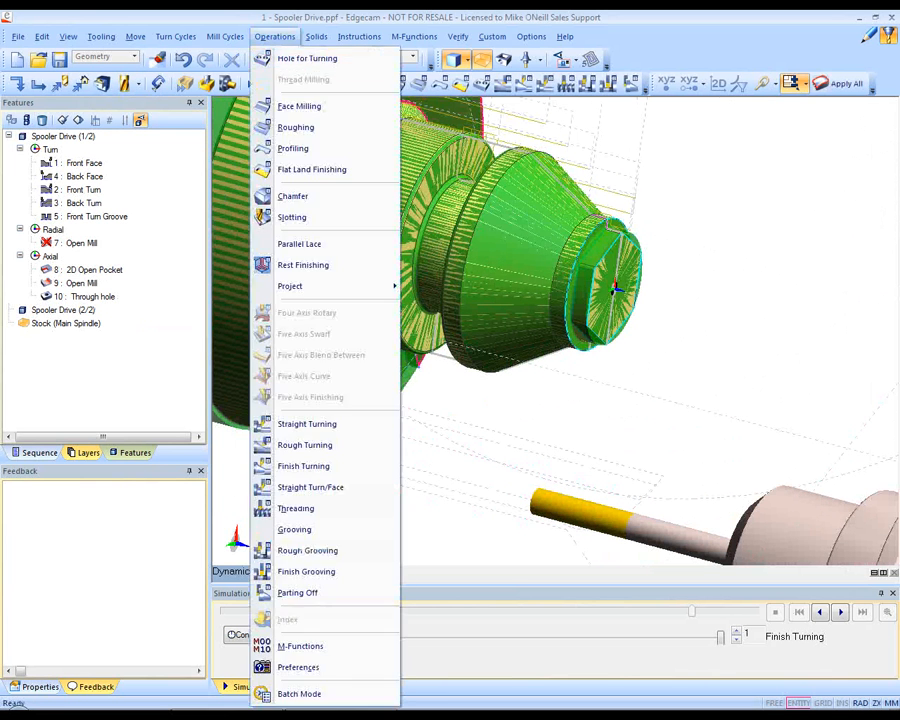
left_click(295, 148)
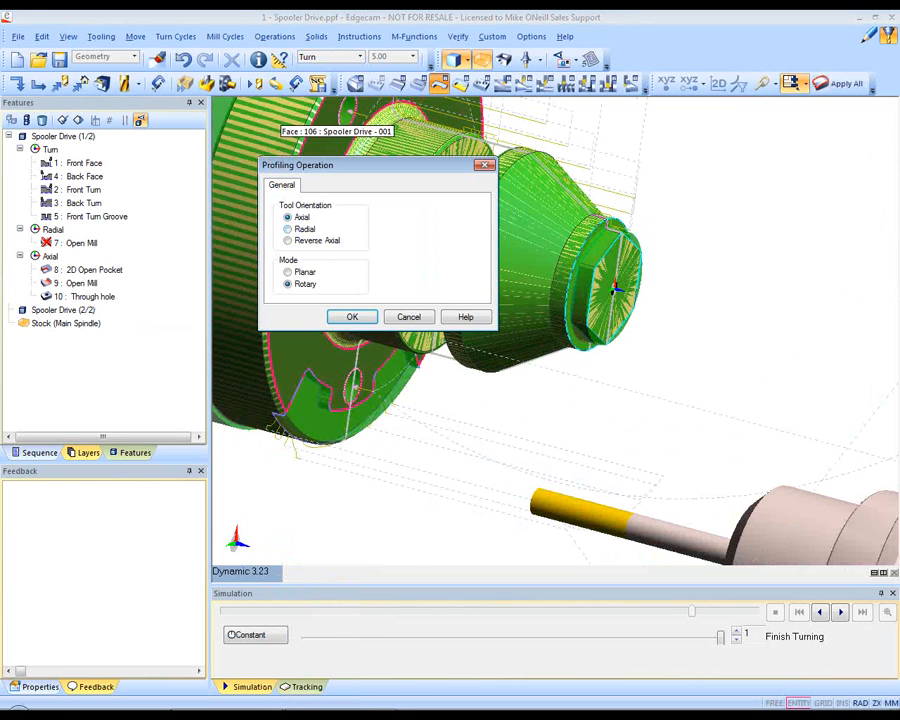
left_click(352, 316)
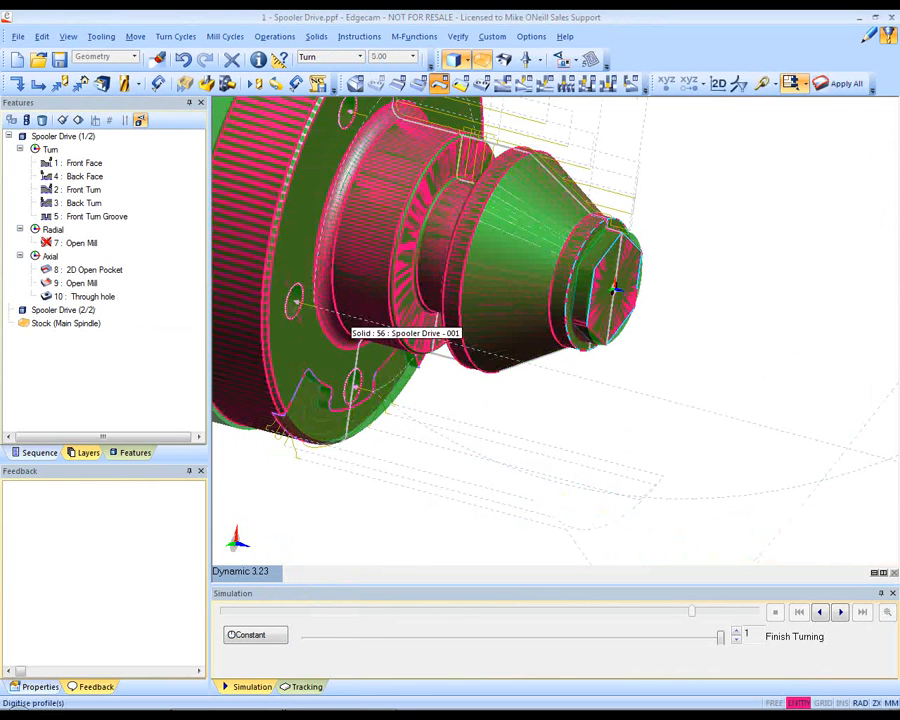
left_click(615, 290)
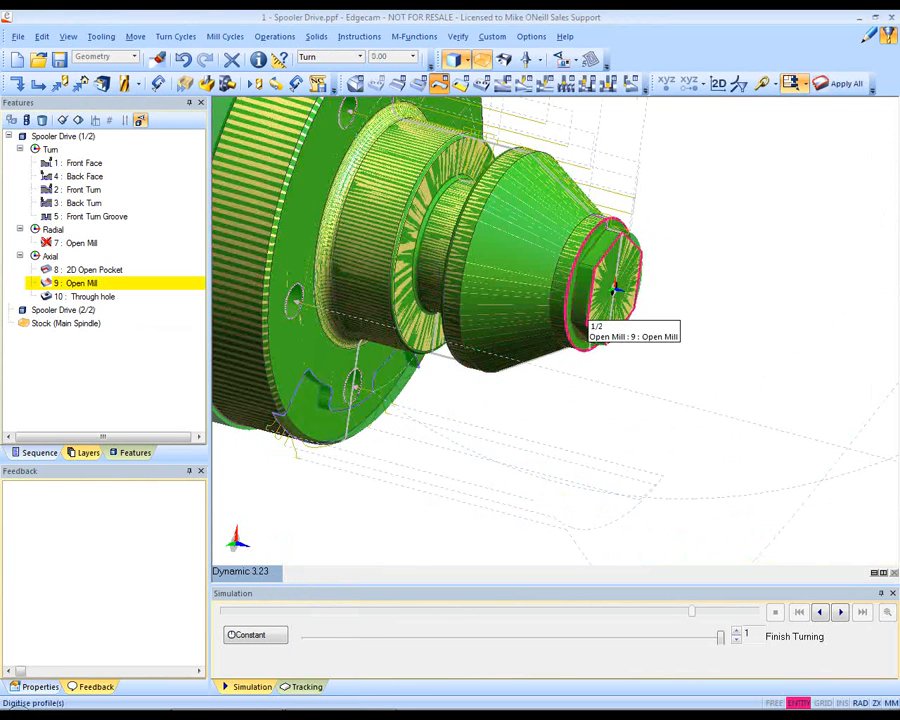
right_click(615, 290)
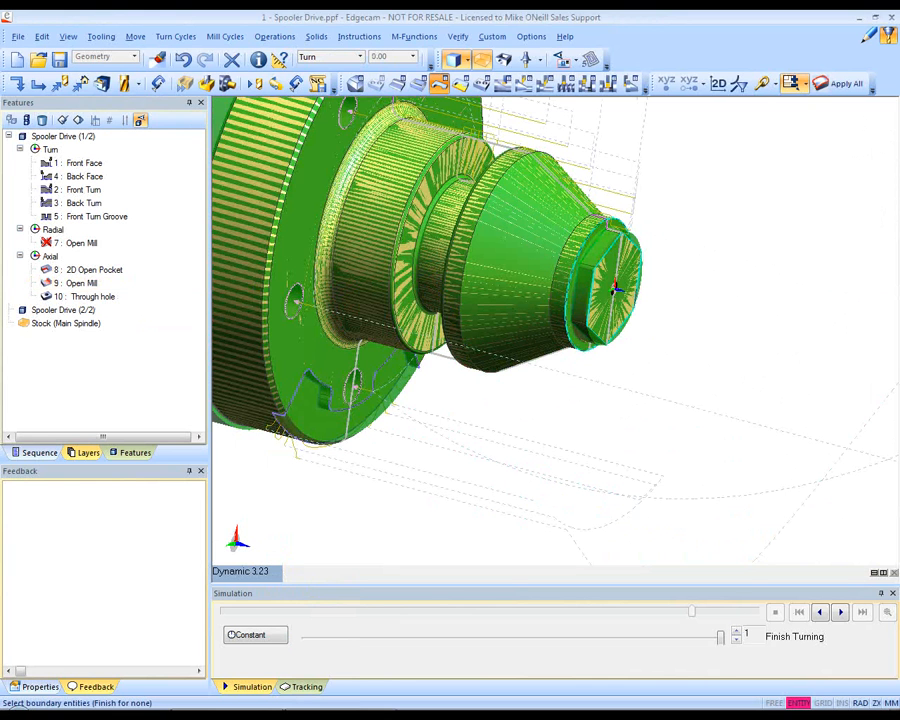
right_click(615, 290)
Set the profiling Mill Type to Climb and Compensation to Geometry
left_click(246, 136)
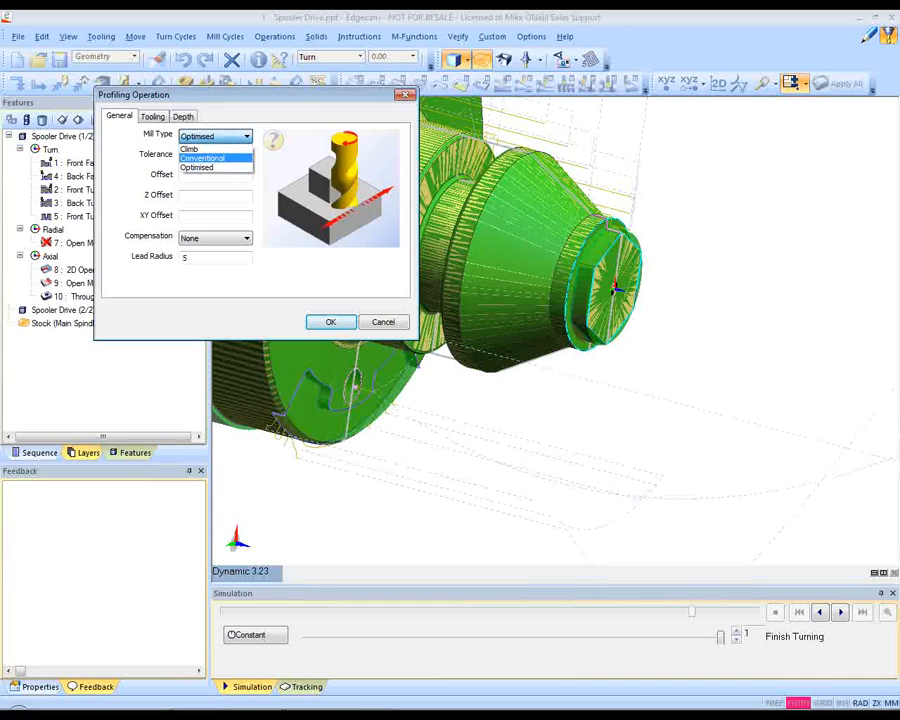
left_click(192, 147)
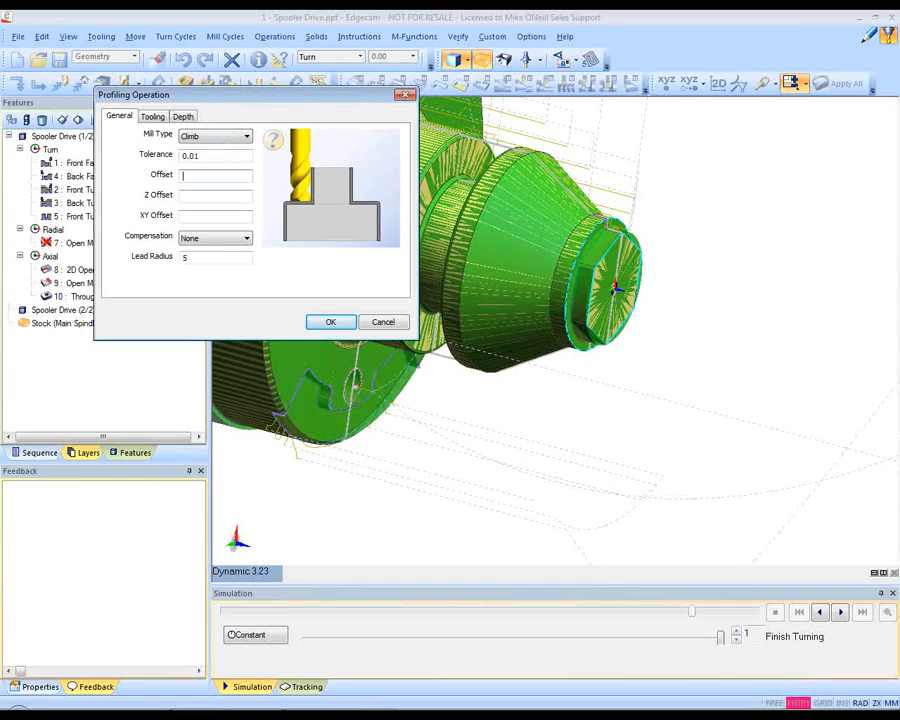
left_click(215, 238)
left_click(198, 269)
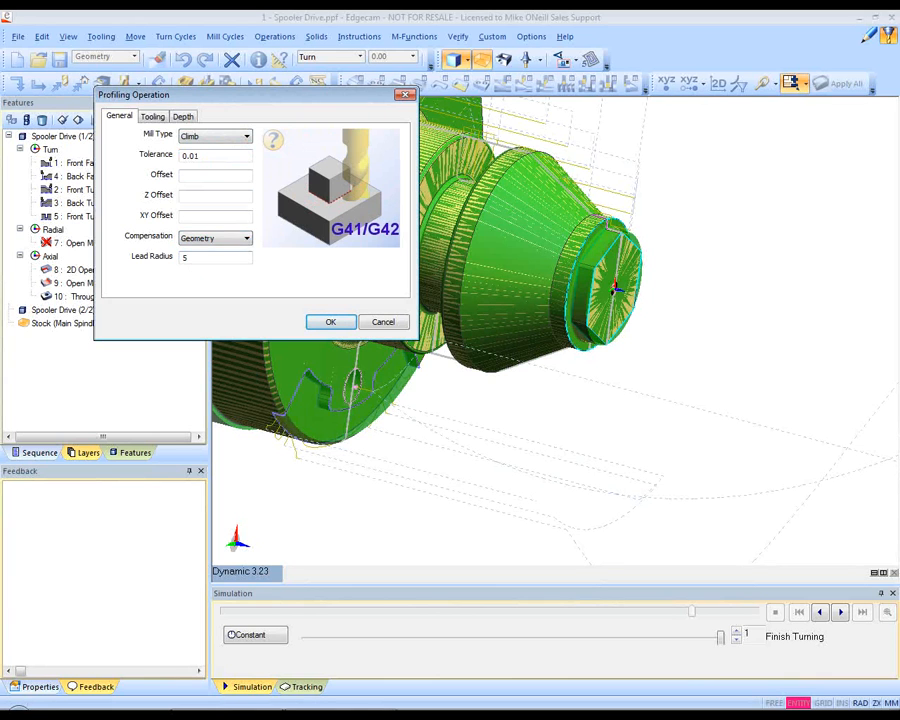
Use the current tool for the profiling and generate the operation
left_click(153, 117)
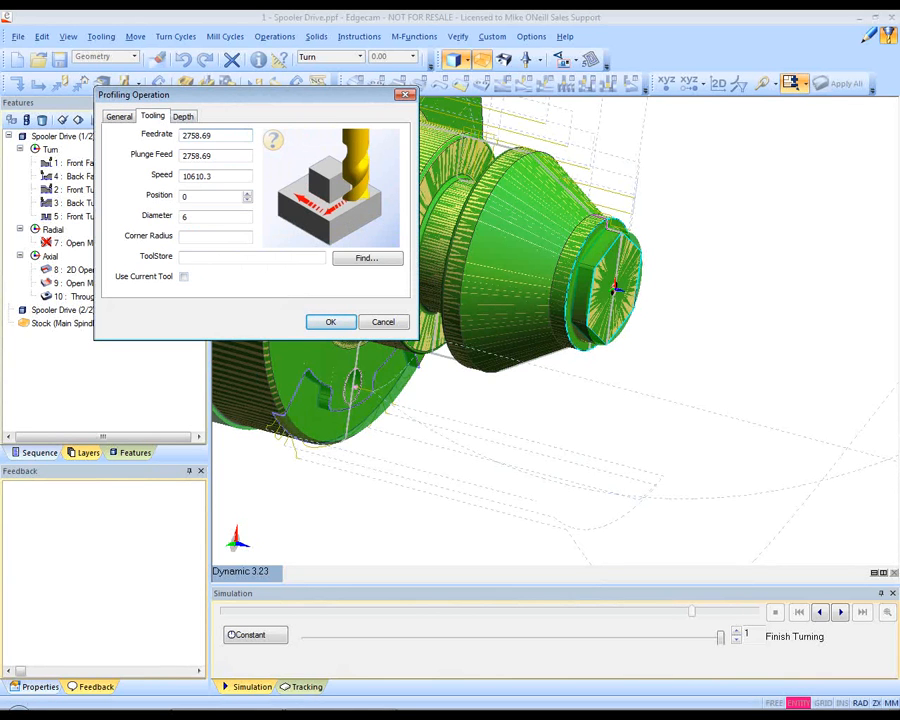
left_click(183, 277)
left_click(183, 117)
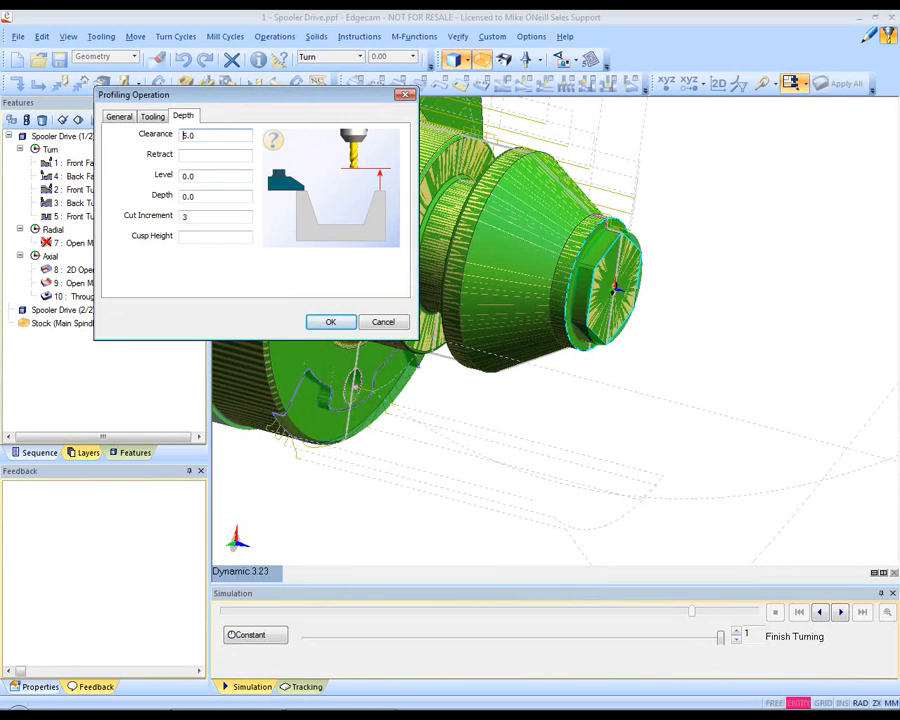
key("Return")
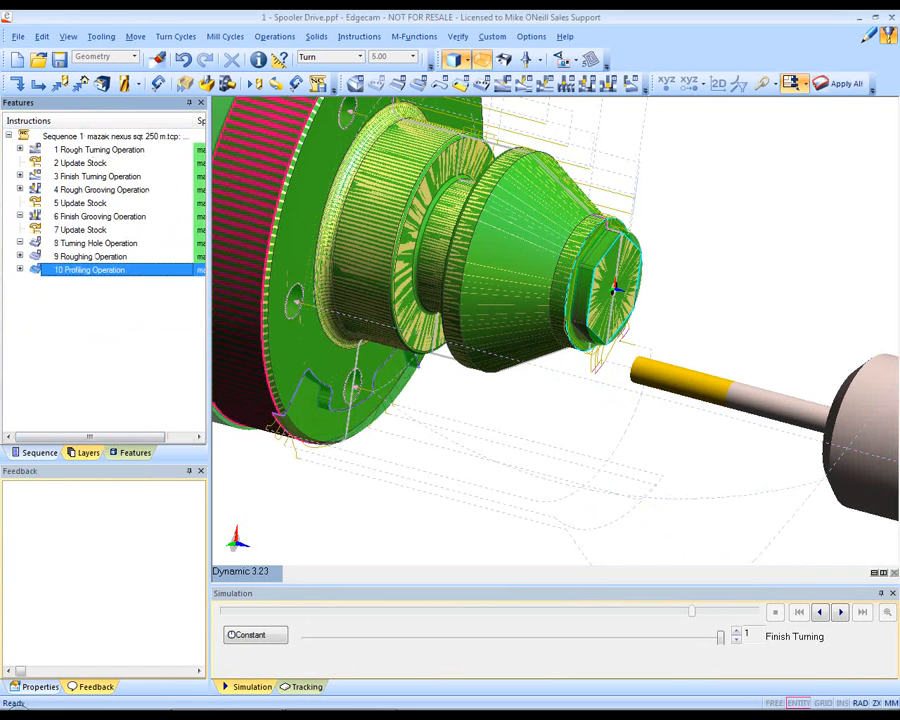
Edit the profiling operation's Cut Increment so the hexagonal end is profiled in a single depth pass
double_click(89, 270)
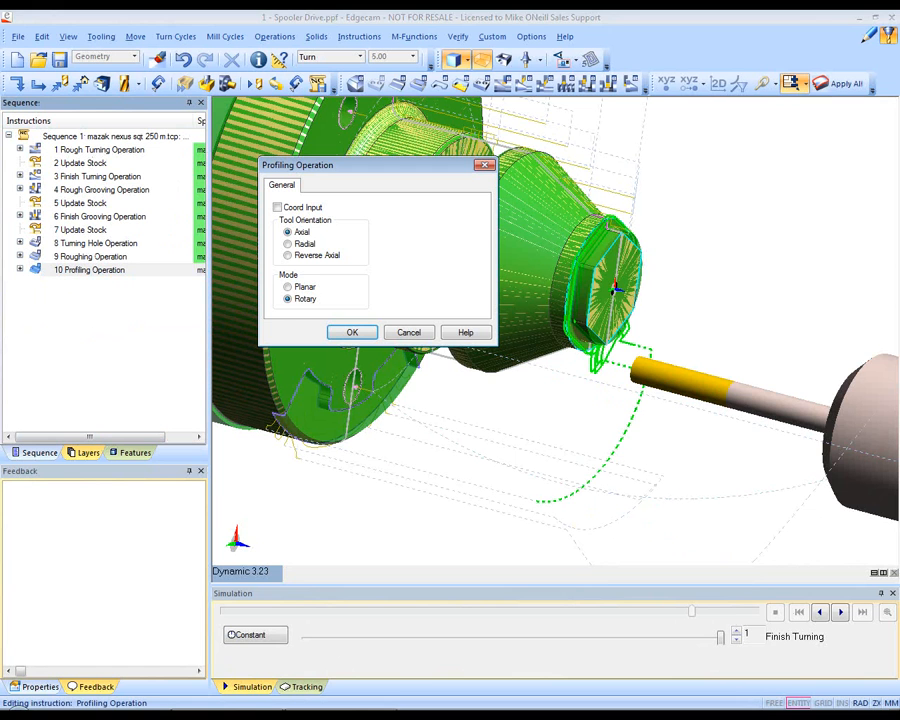
key("Return")
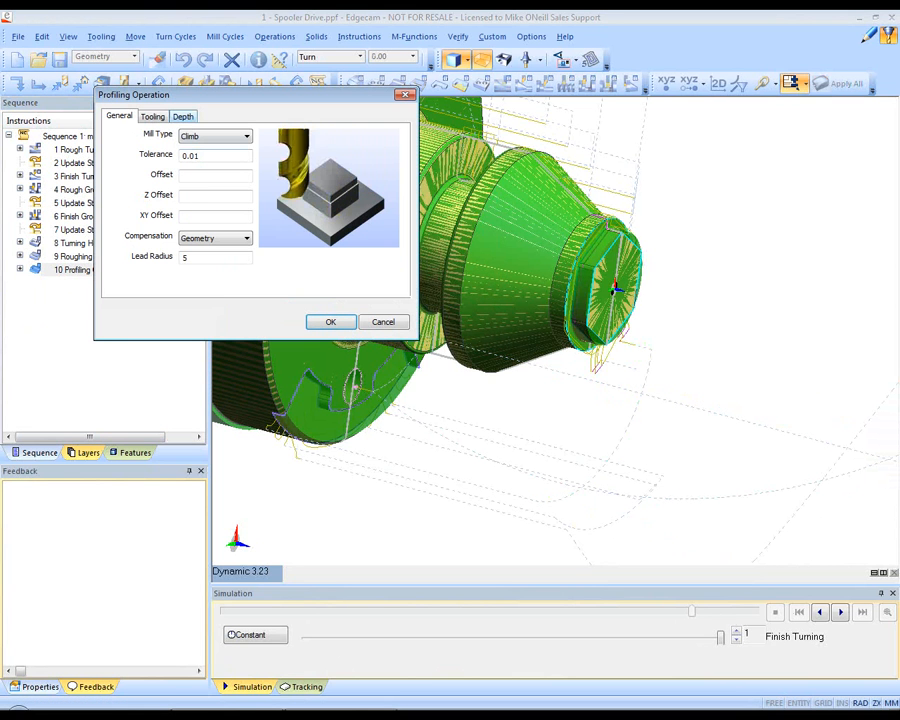
left_click(183, 117)
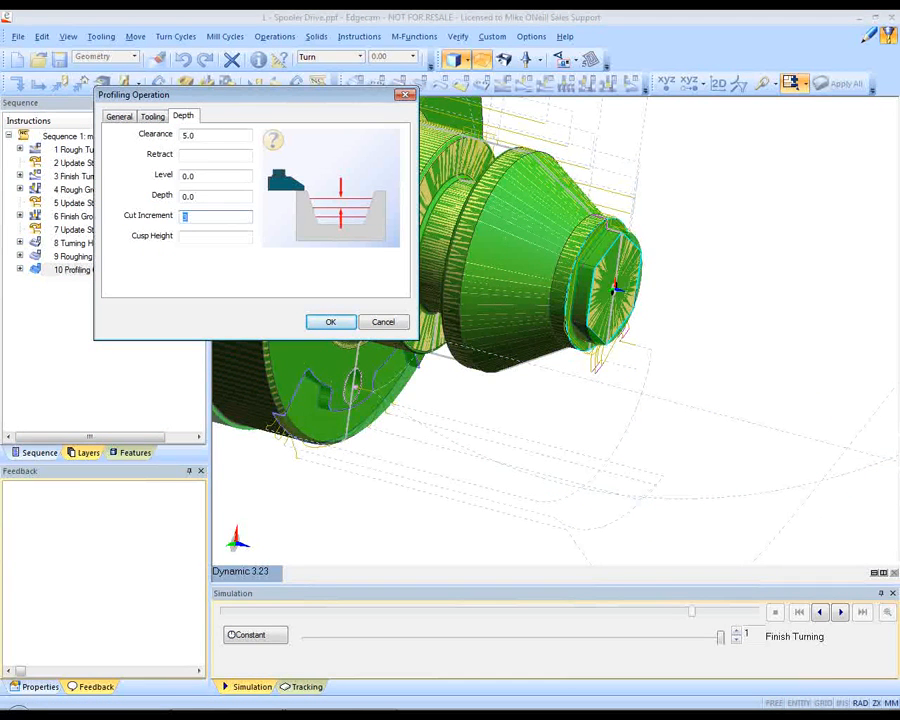
key("Return")
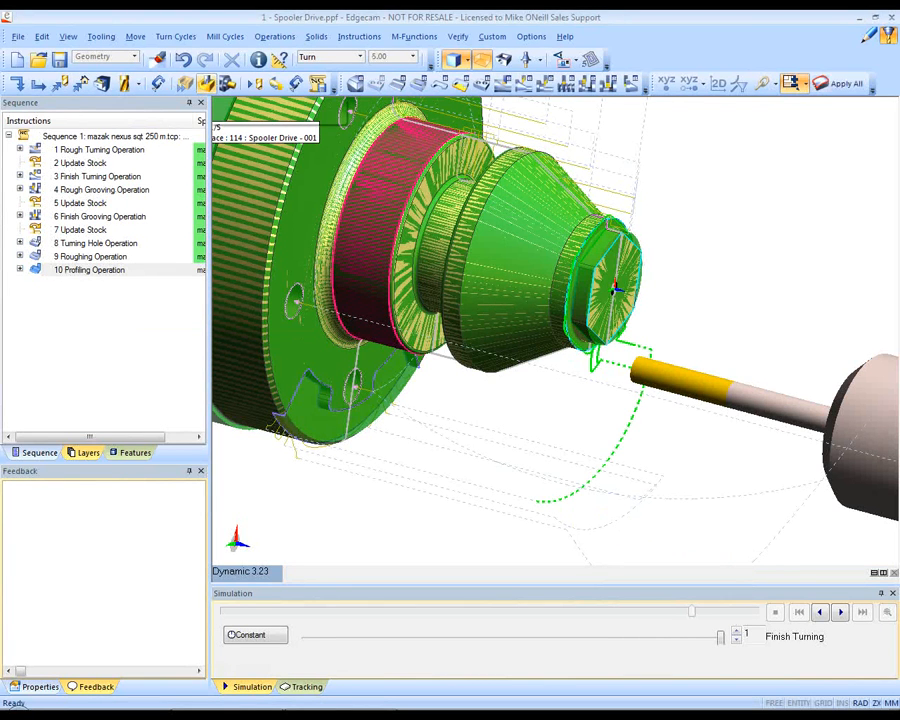
Open the machining Simulator with Stop at Tool Change and fast-forward through the turning, grooving and hole operations
left_click(206, 84)
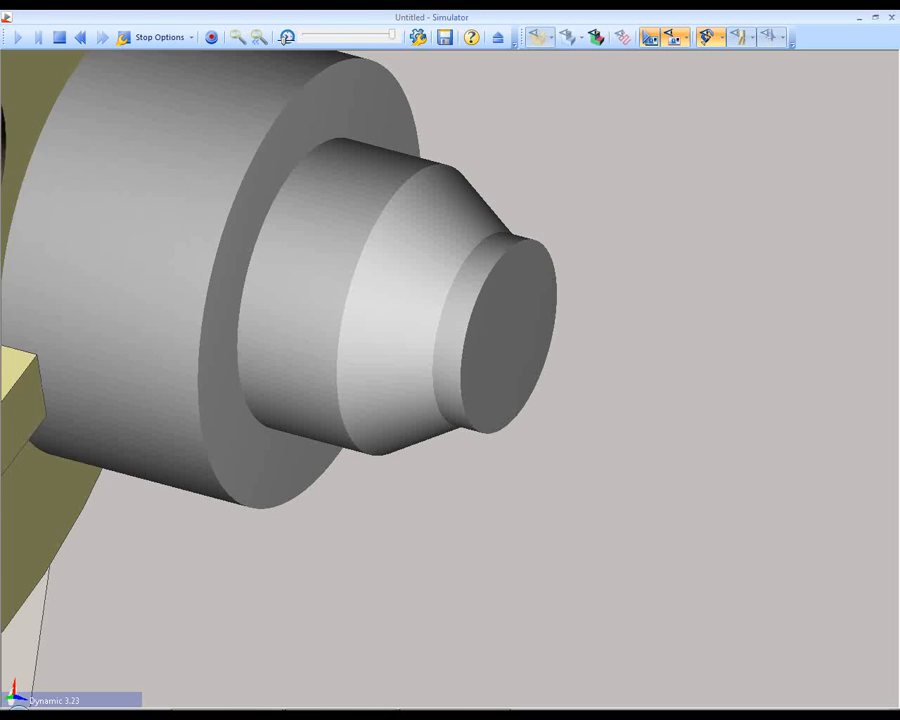
left_click(155, 37)
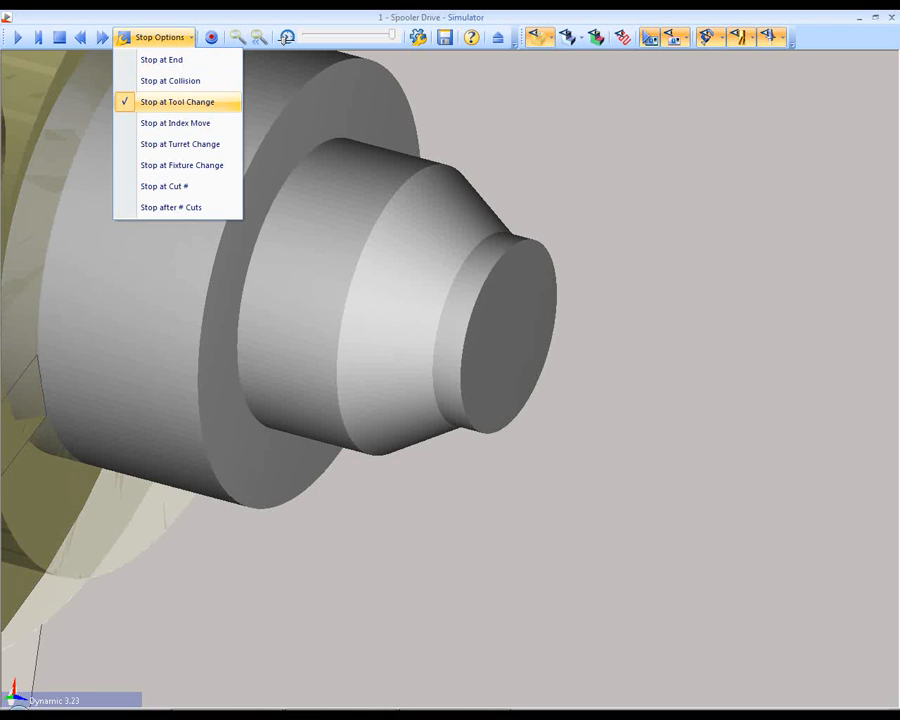
left_click(177, 102)
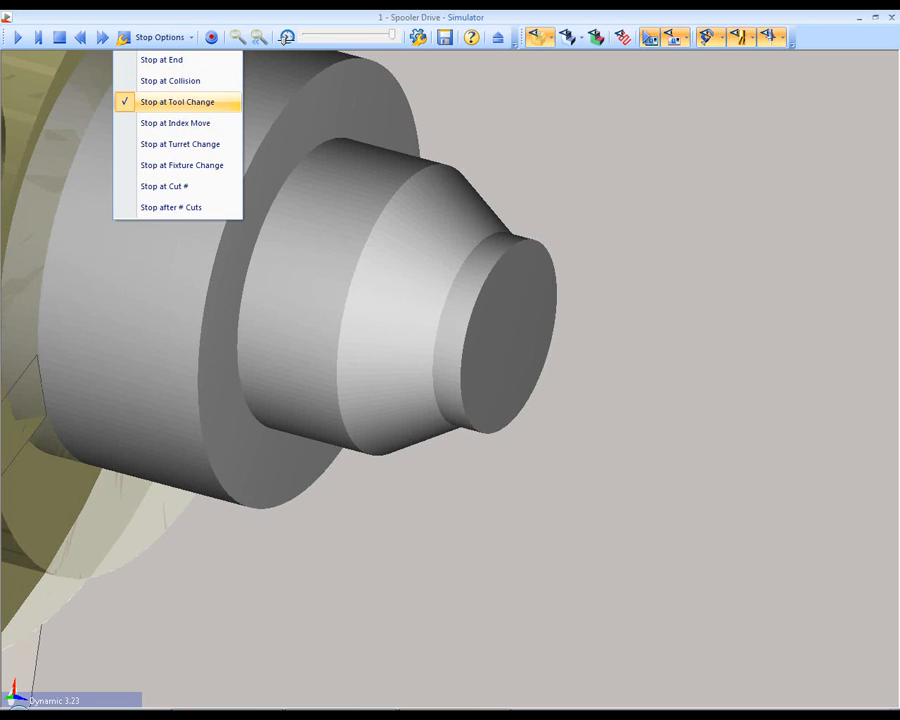
middle_click_drag(450, 300, 430, 386)
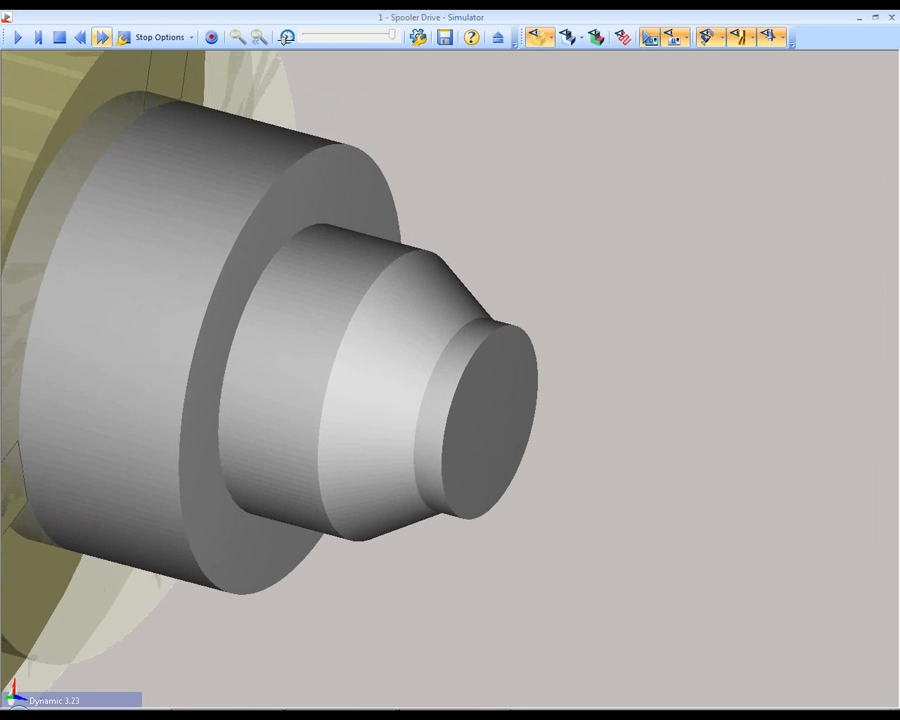
left_click(101, 37)
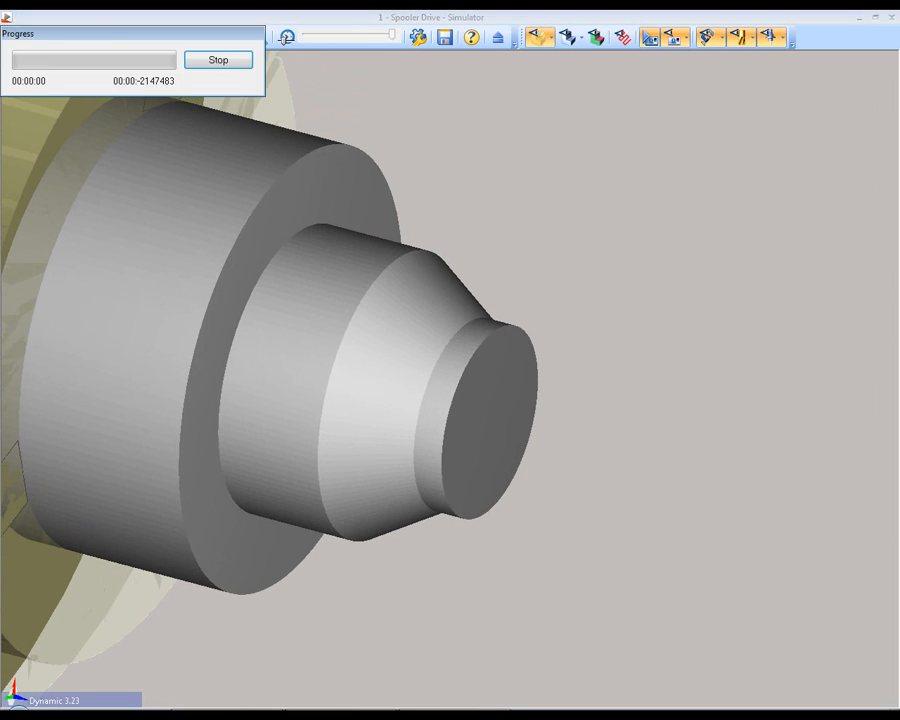
left_click(101, 37)
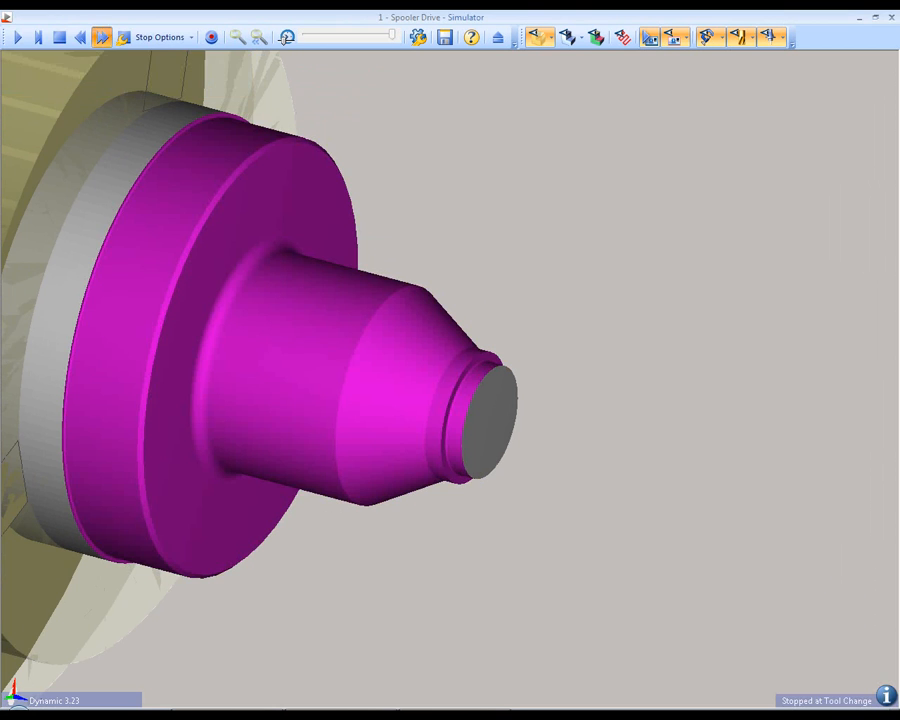
left_click(101, 37)
left_click(101, 37)
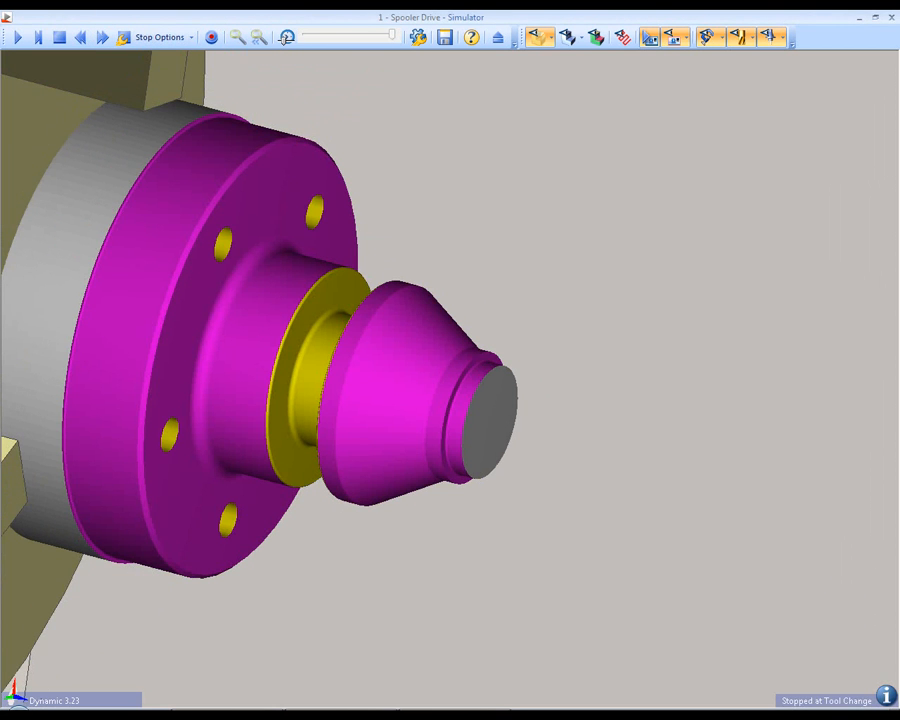
Play the remaining milling operations with speed control to the end of the job and return to the part program
left_click(286, 37)
left_click(17, 37)
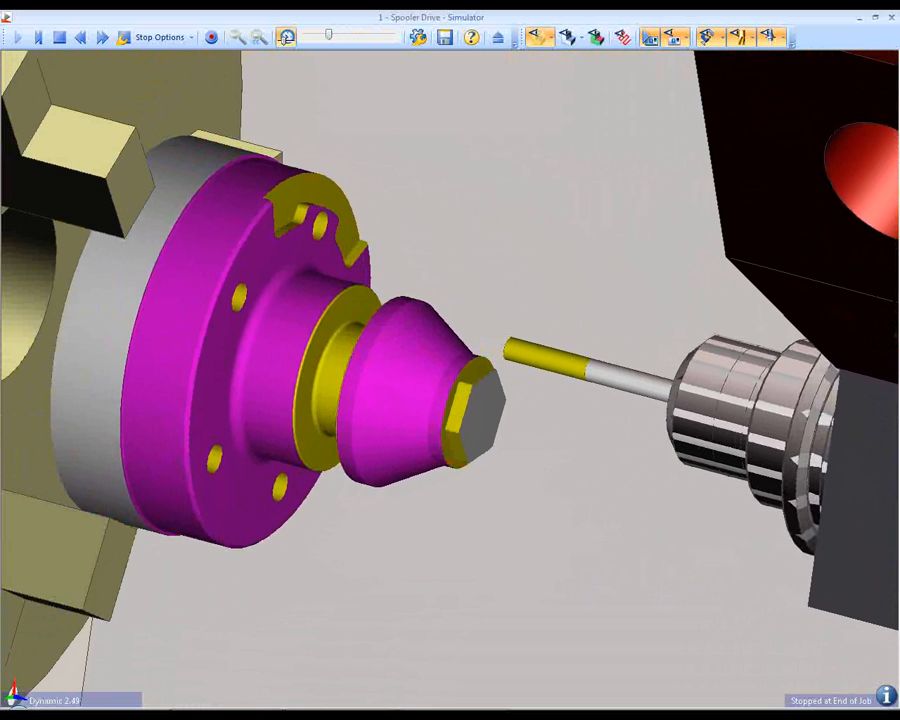
left_click(497, 37)
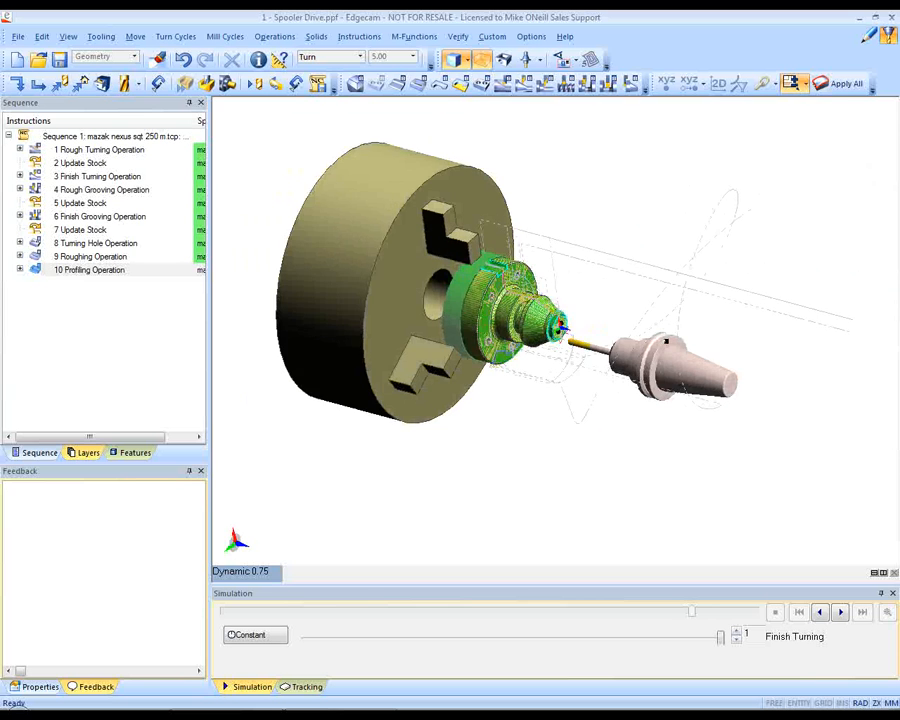
Add a Move to Toolchange instruction after the profiling operation with First set to Automatic
scroll(563, 325, "up", 3)
middle_click_drag(563, 325, 629, 405)
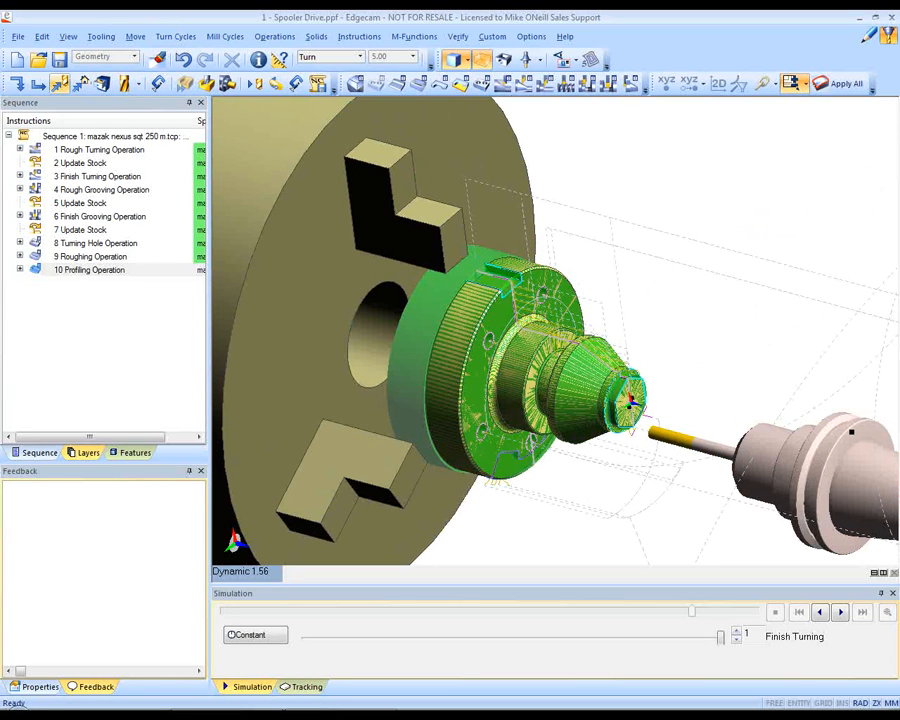
left_click(59, 83)
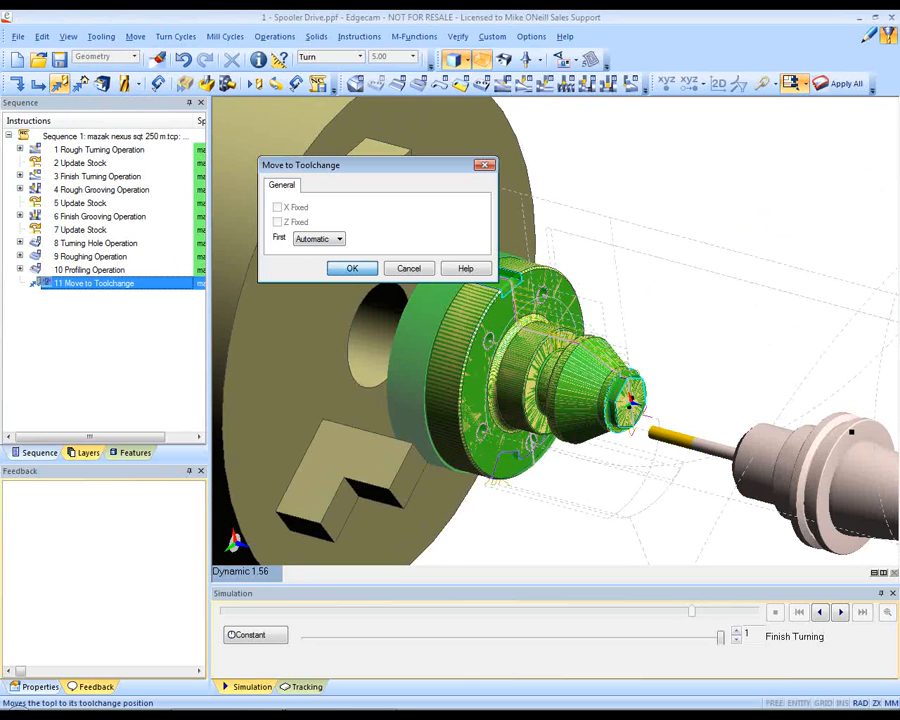
left_click(352, 268)
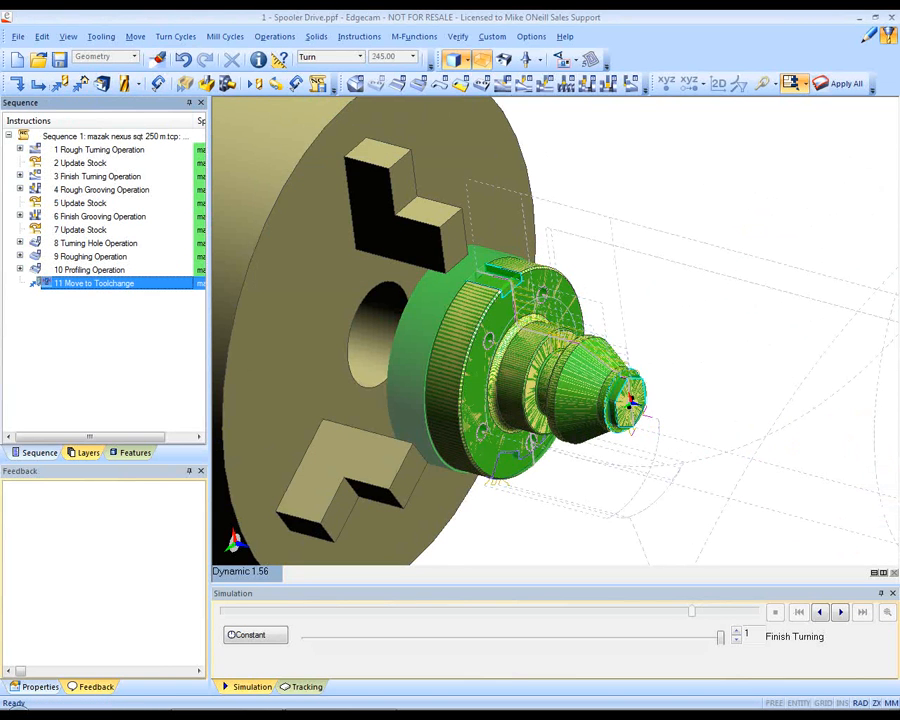
Add a rapid Angular Move after the toolchange move, moving to the C axis of the Radial CPL
left_click(135, 36)
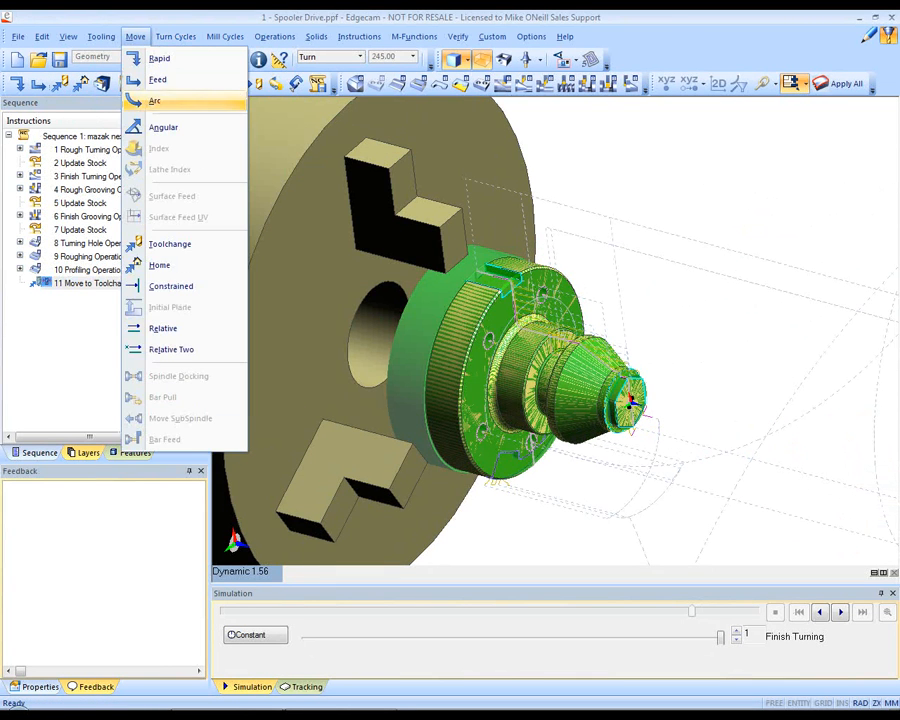
left_click(160, 126)
left_click(374, 409)
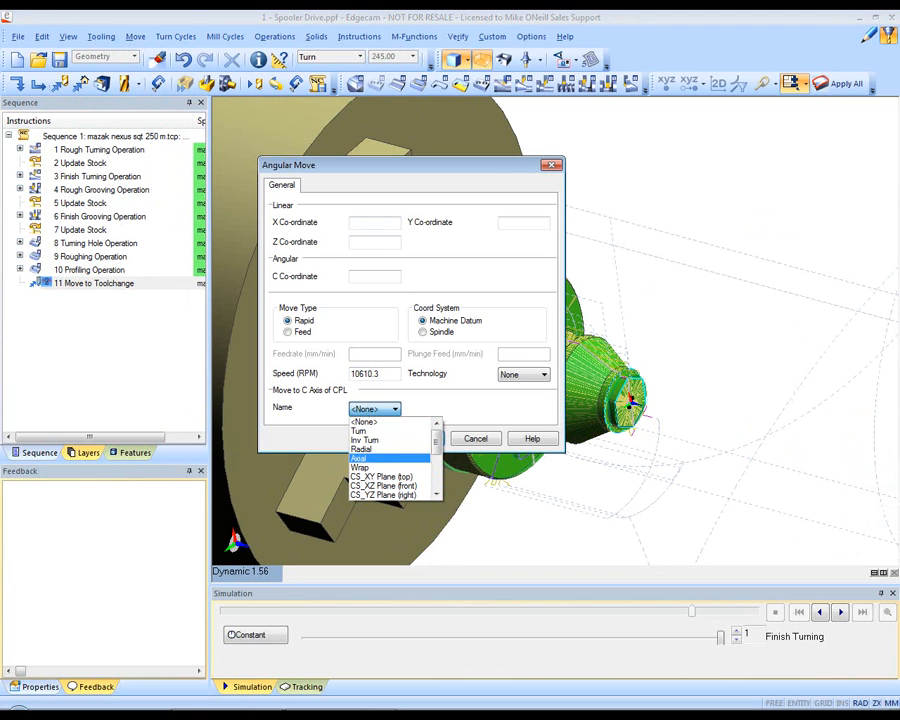
left_click(361, 449)
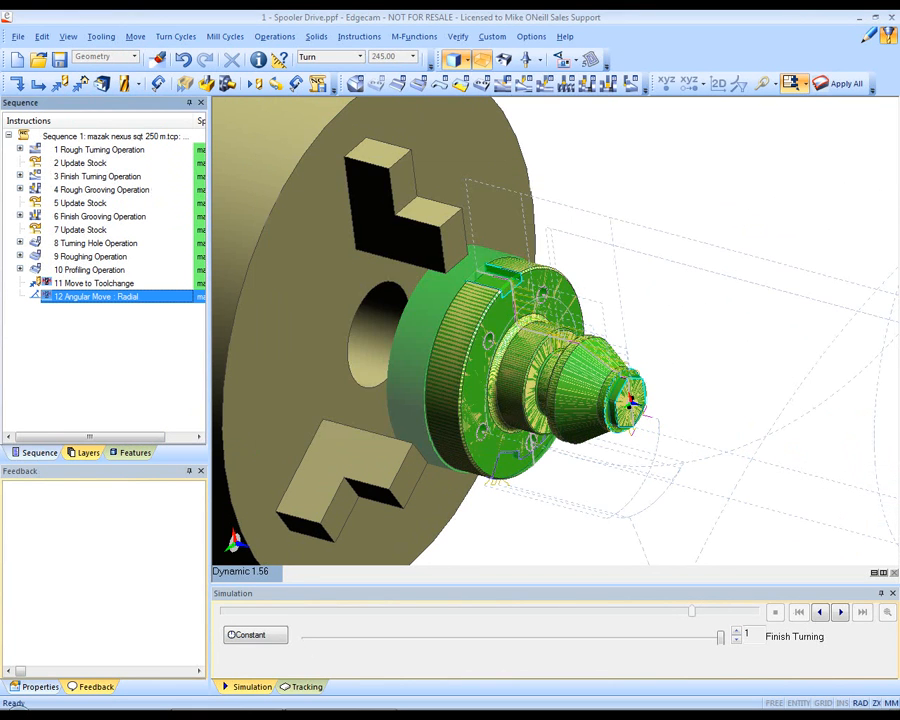
Start a Roughing Operation with Radial tool orientation and Planar mode on the slot in the flange's outer edge
left_click(274, 36)
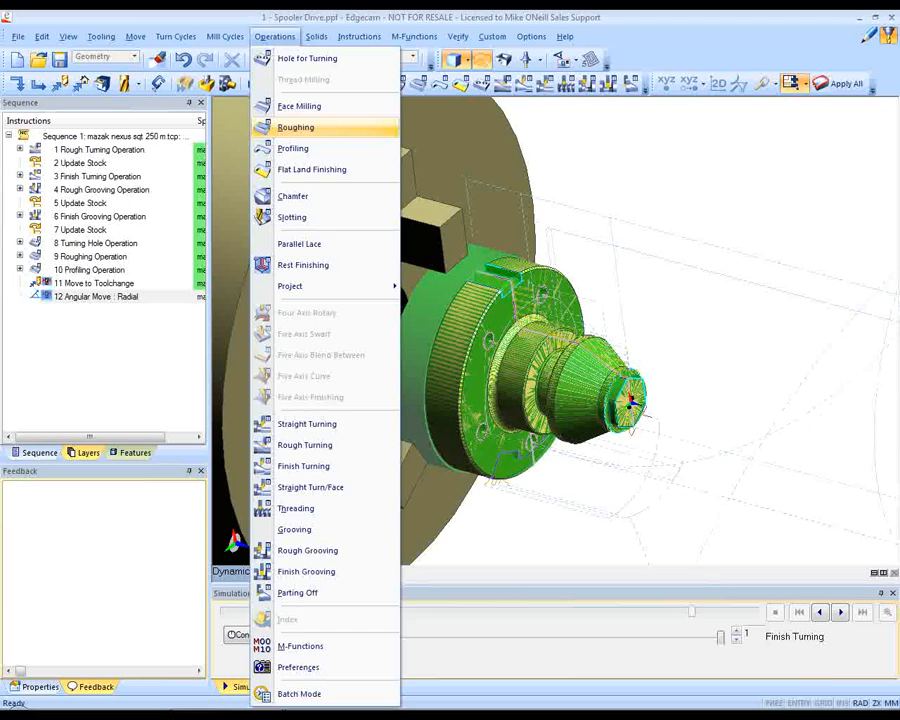
left_click(281, 127)
left_click(288, 229)
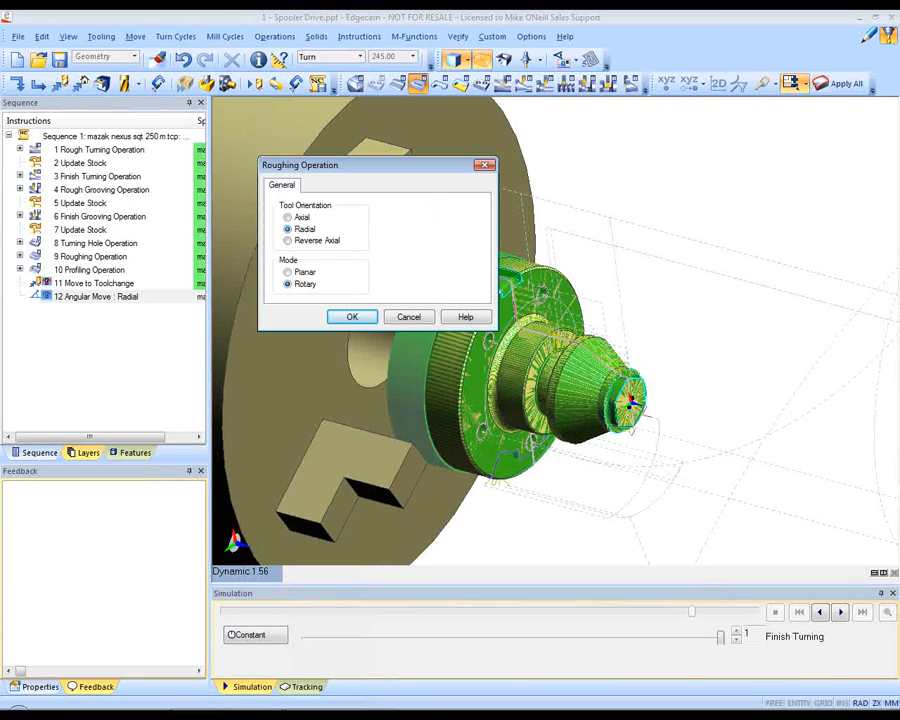
left_click(288, 272)
key("Return")
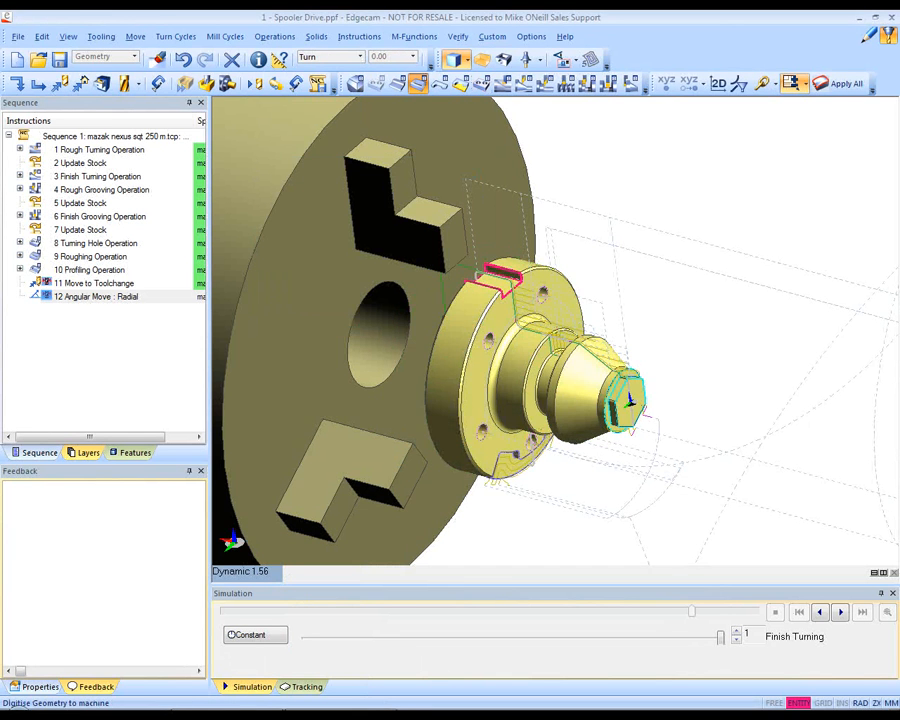
left_click(505, 285)
key("Return")
key("Return")
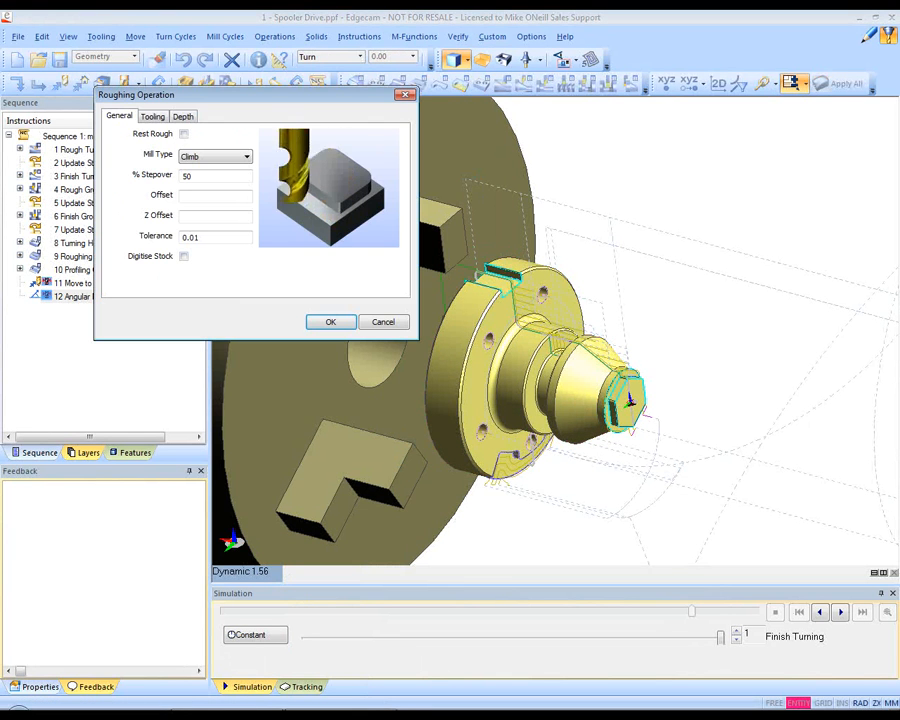
Set the radial roughing operation's Mill Type to Optimised
left_click(215, 156)
key("Down")
key("Down")
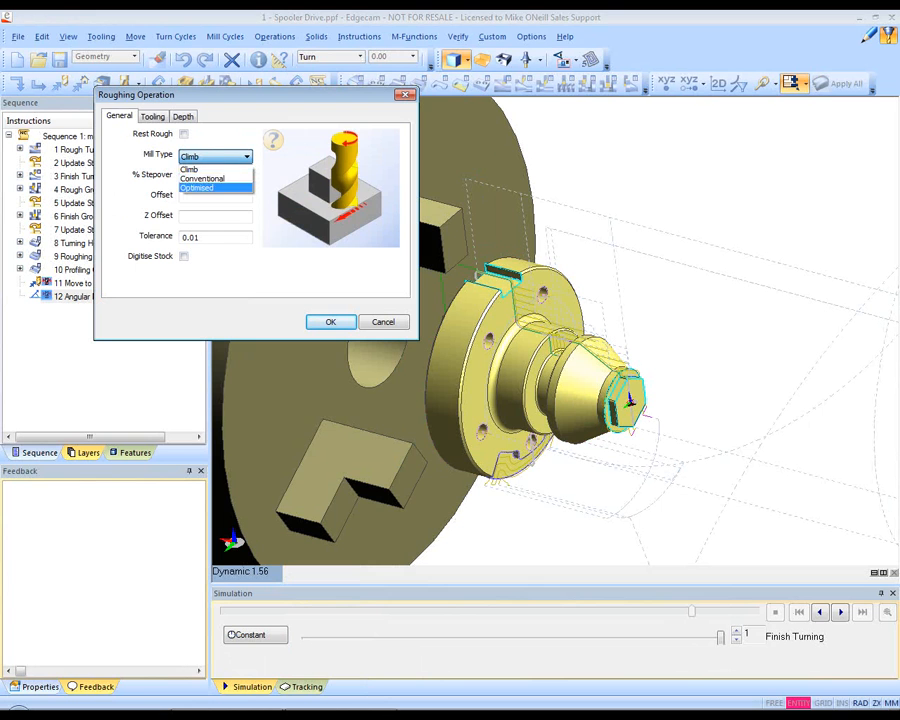
key("Return")
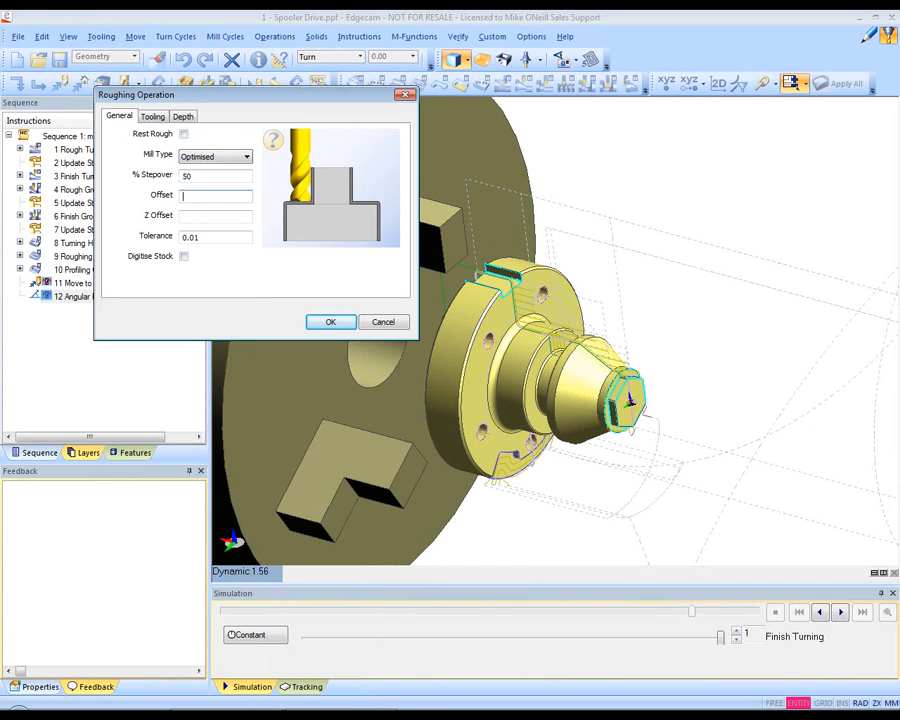
Assign the 8.0 mm Multi-Flute End Mill from the tool store to the radial roughing operation, at Position 11
key("ctrl+Tab")
left_click(367, 258)
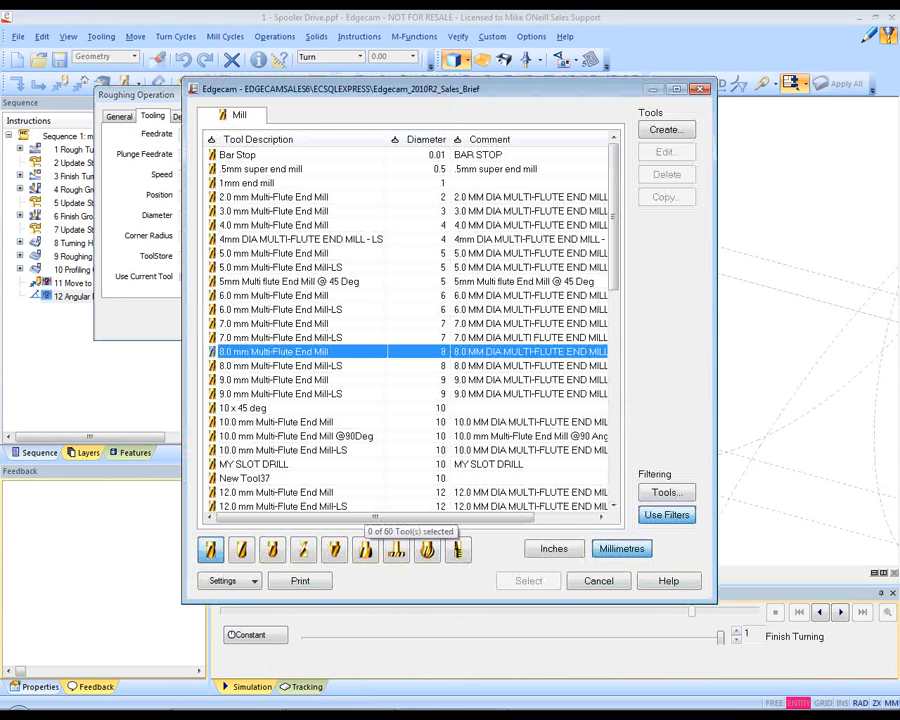
double_click(273, 351)
left_click(210, 196)
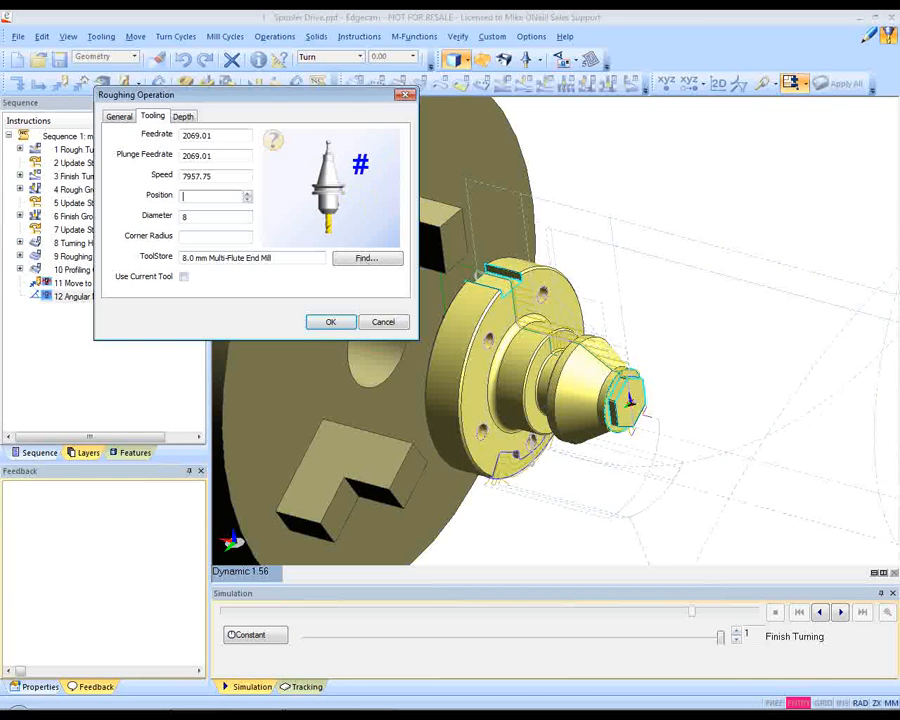
type("11")
Set the radial roughing Cut Increment to 5 and generate the slot's toolpath
left_click(183, 117)
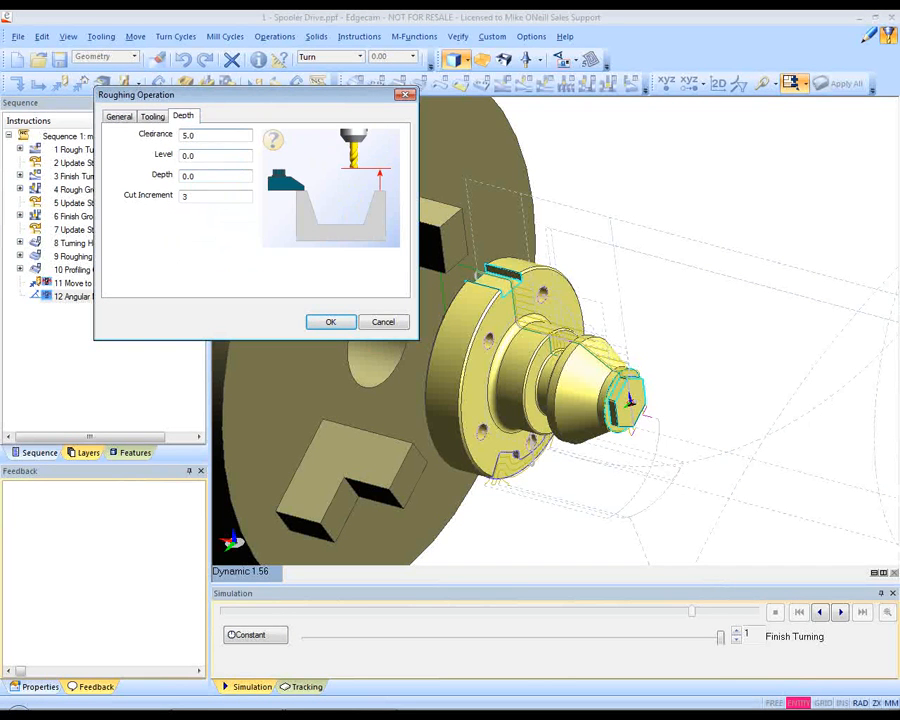
double_click(213, 196)
type("5")
key("Return")
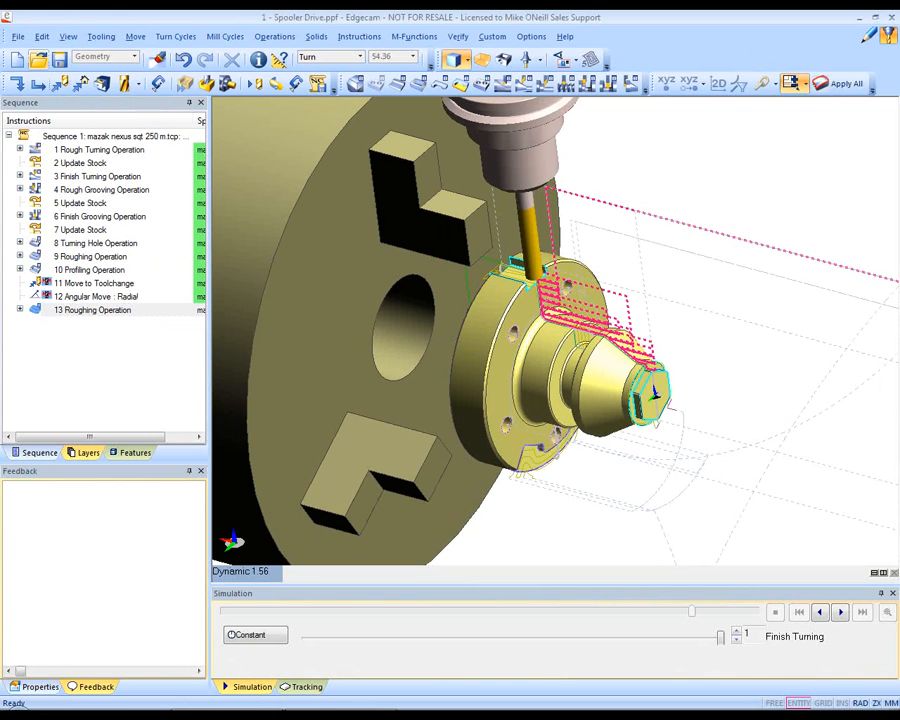
Save the part under the name 2 - Completed Spooler Drive.ppf, replacing the existing file
left_click(17, 36)
left_click(49, 239)
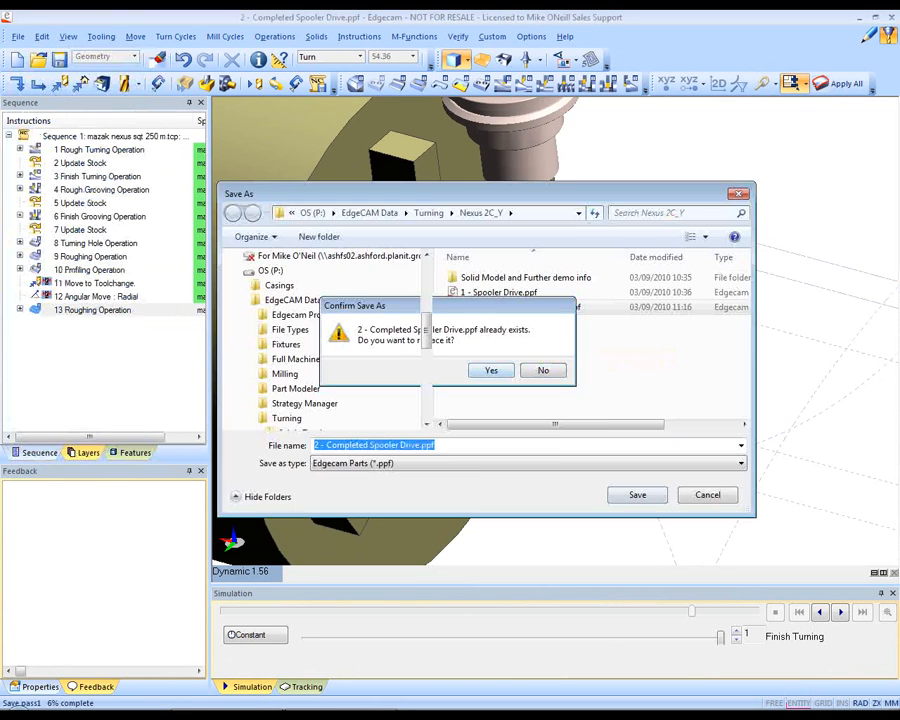
left_click(492, 369)
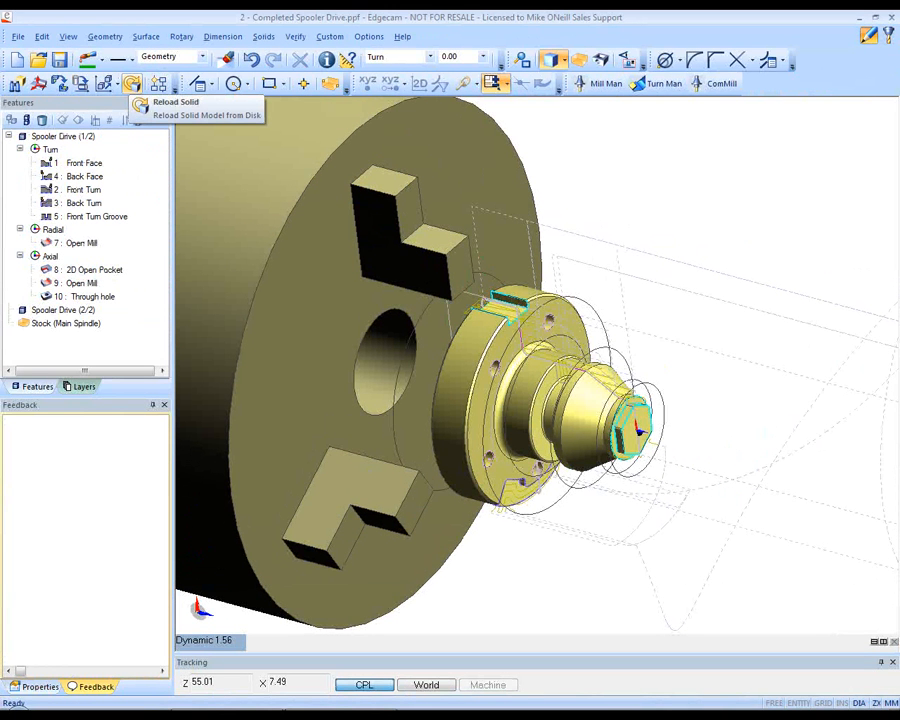
In Design mode, reload the solid from Spooler Drive Modified.pmod in the Solid Model and Further demo info folder
left_click(132, 84)
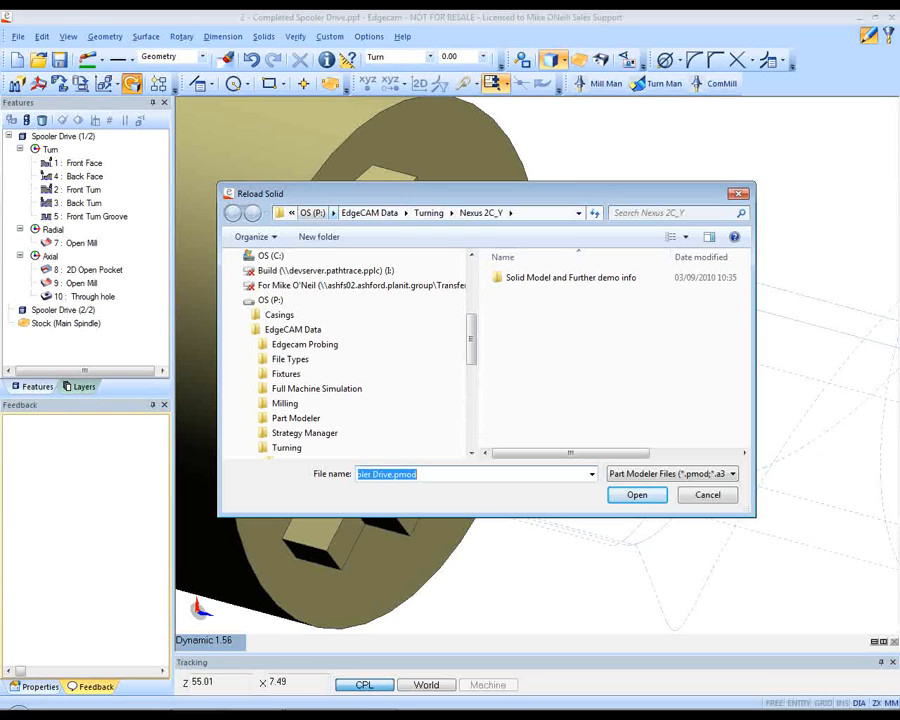
double_click(550, 279)
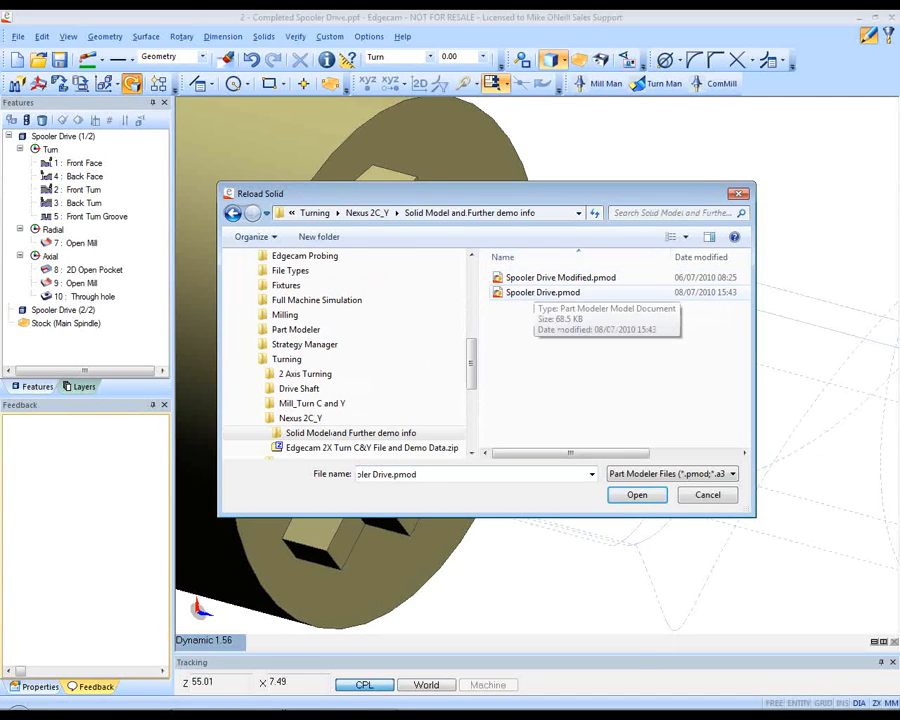
left_click(541, 279)
left_click(637, 495)
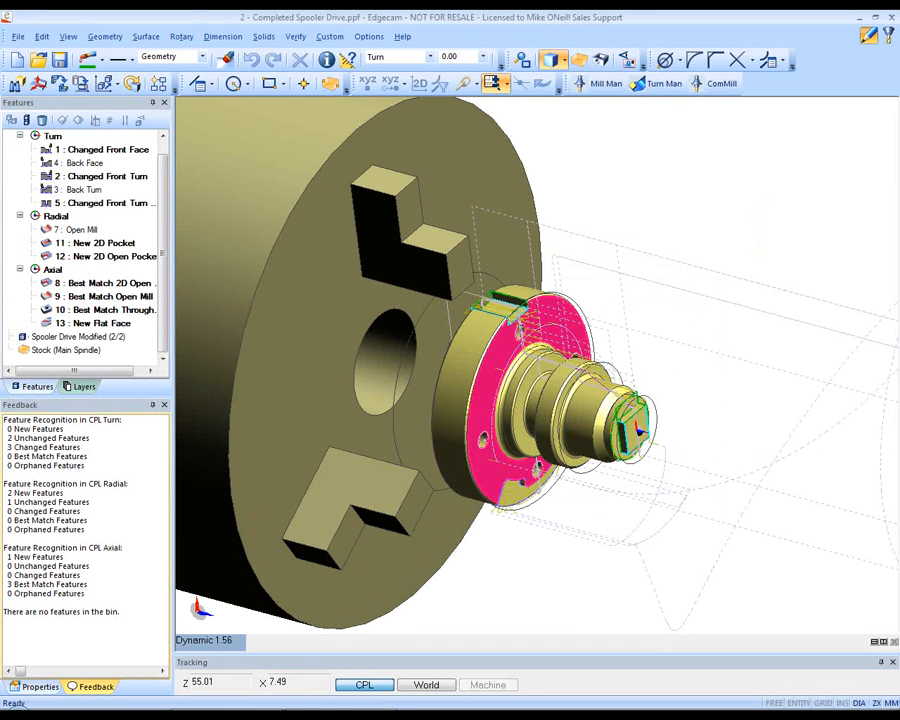
Examine the Best Match axial open pocket, open mill and through hole features on the modified model
middle_click_drag(474, 405, 476, 433)
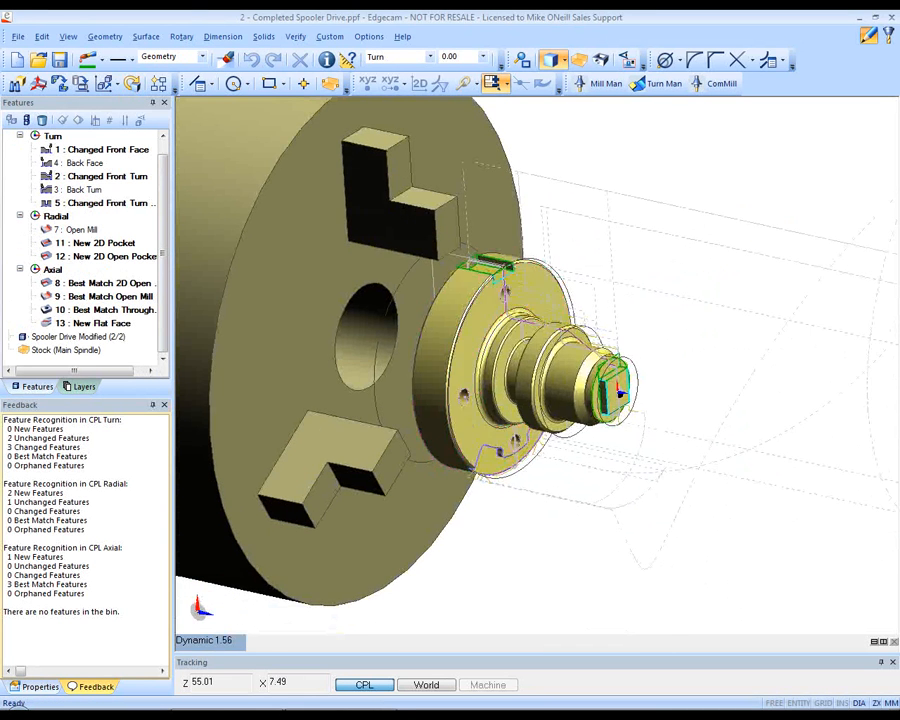
left_click(100, 283)
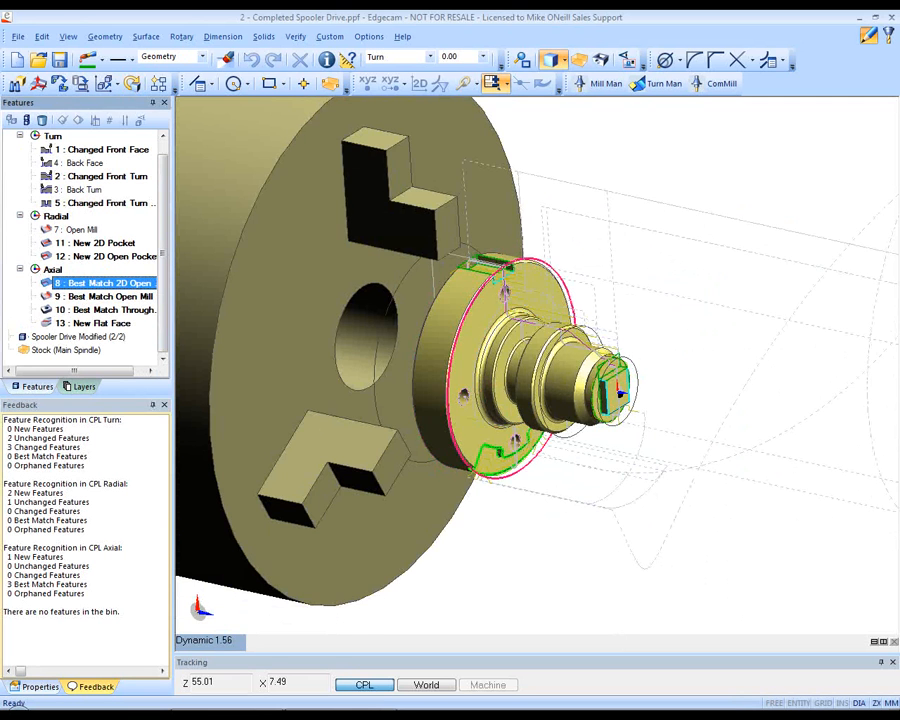
scroll(540, 398, "up", 2)
scroll(539, 365, "up", 2)
left_click(103, 297)
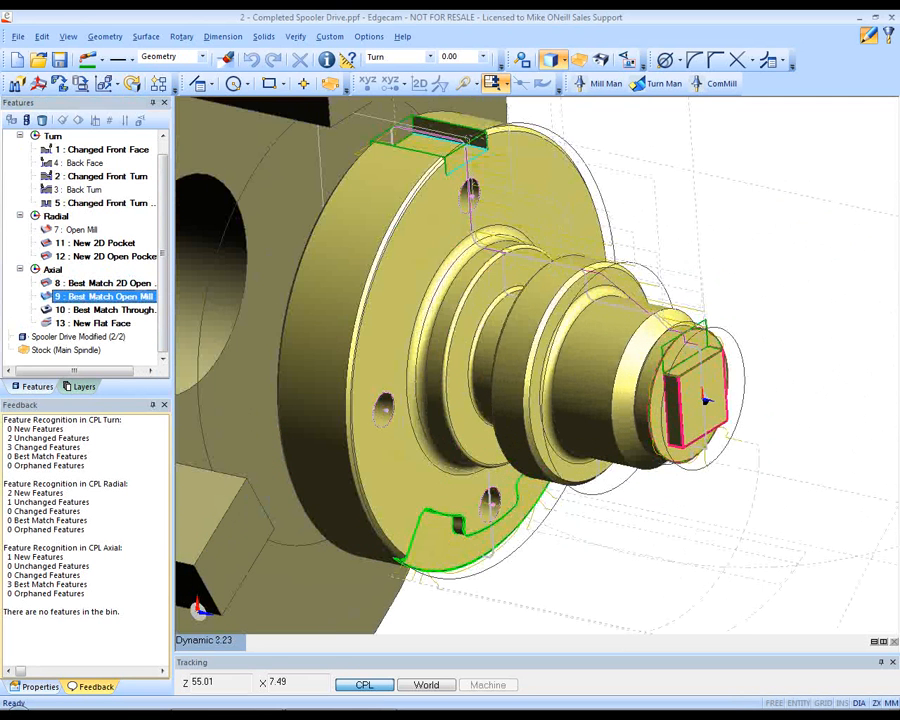
left_click(104, 310)
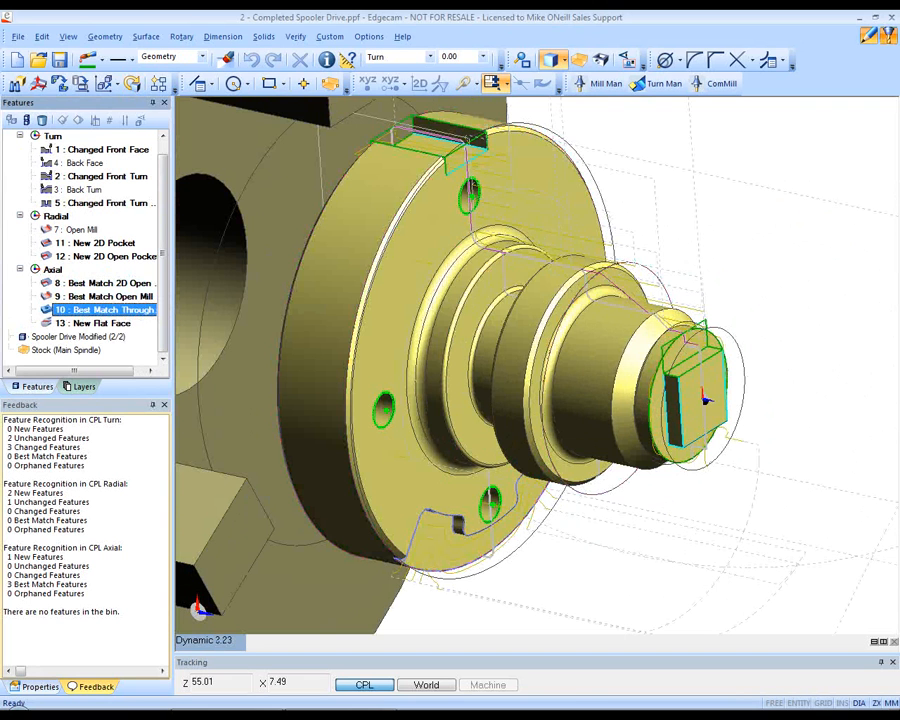
Return to Manufacture mode and regenerate the whole machining sequence for the modified model
left_click(889, 38)
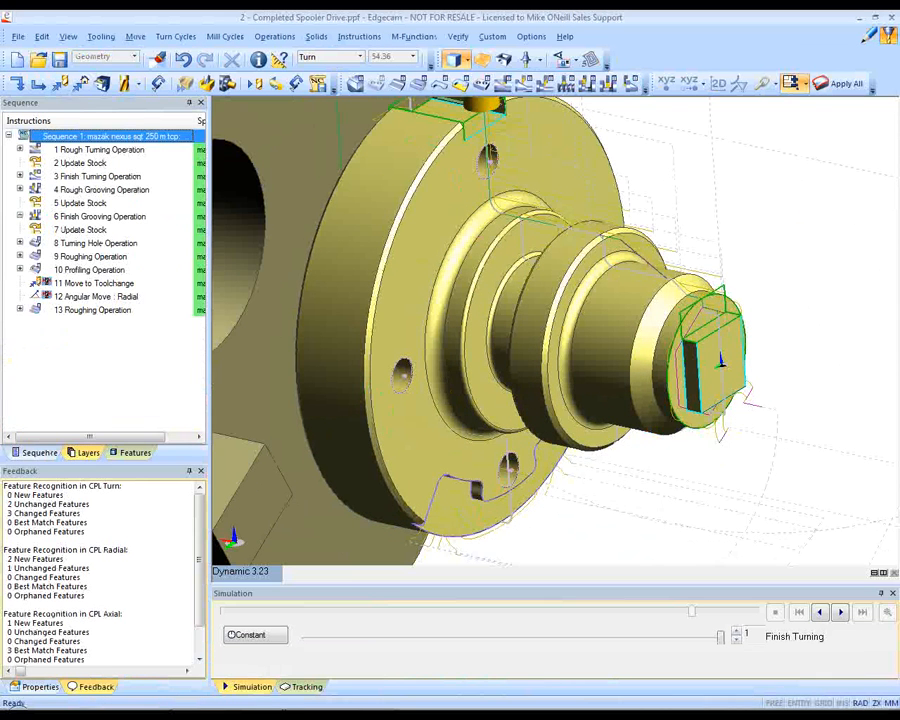
right_click(178, 138)
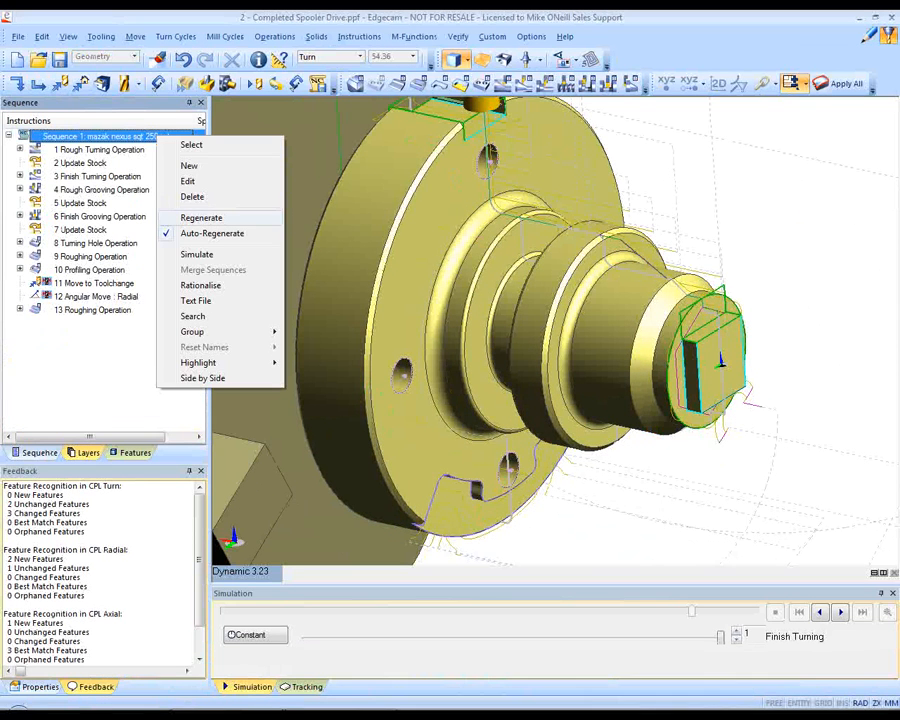
left_click(205, 215)
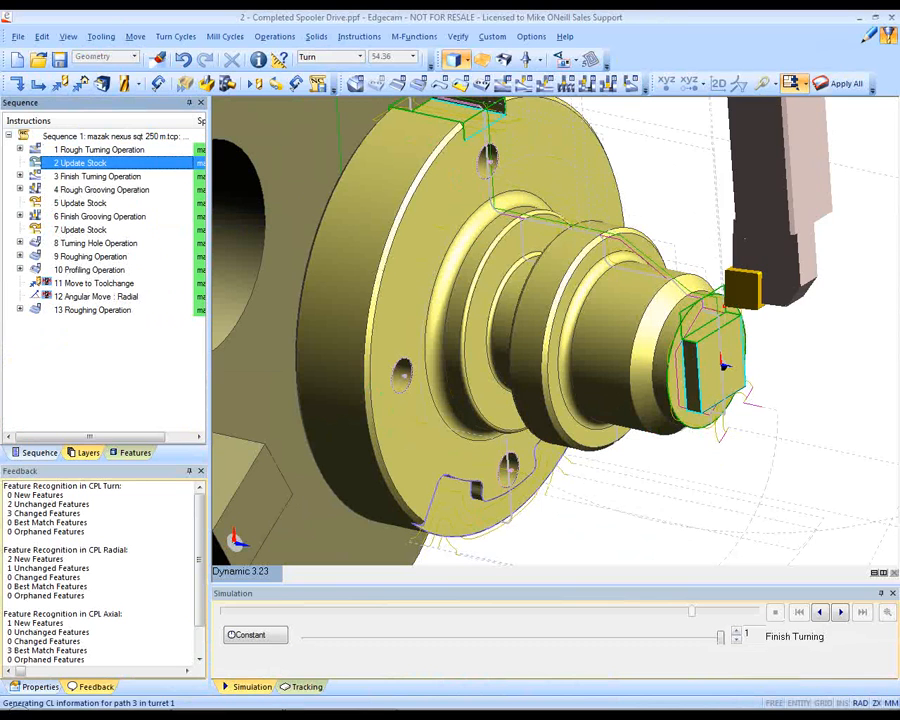